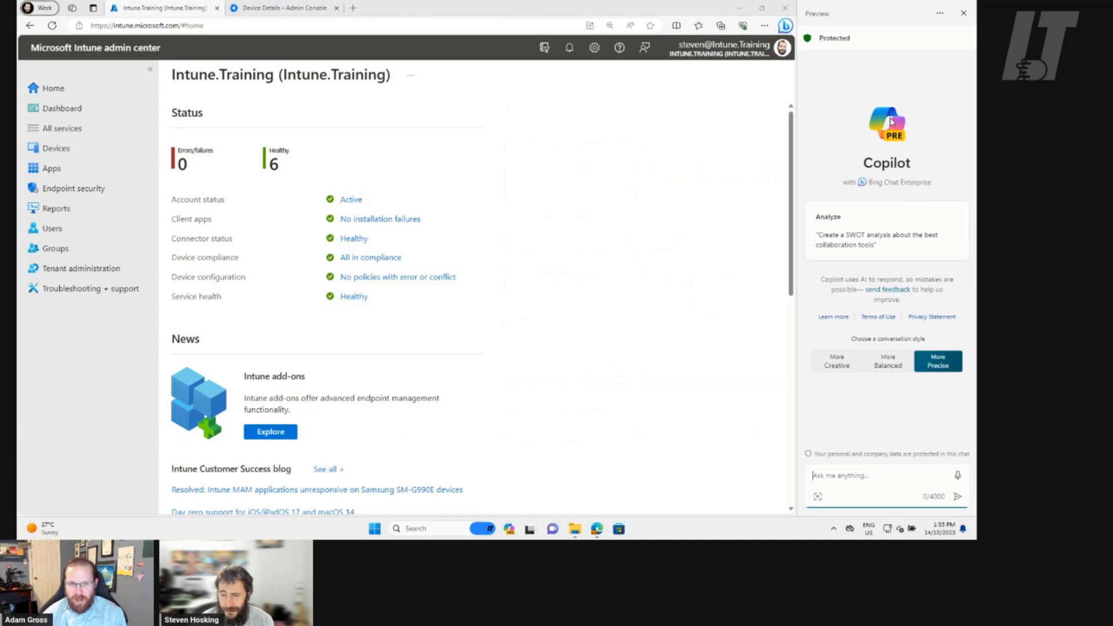
# Dismiss the Copilot pane and open Chrome OS (preview) from the Devices overview's Other devices section
pyautogui.click(962, 14)
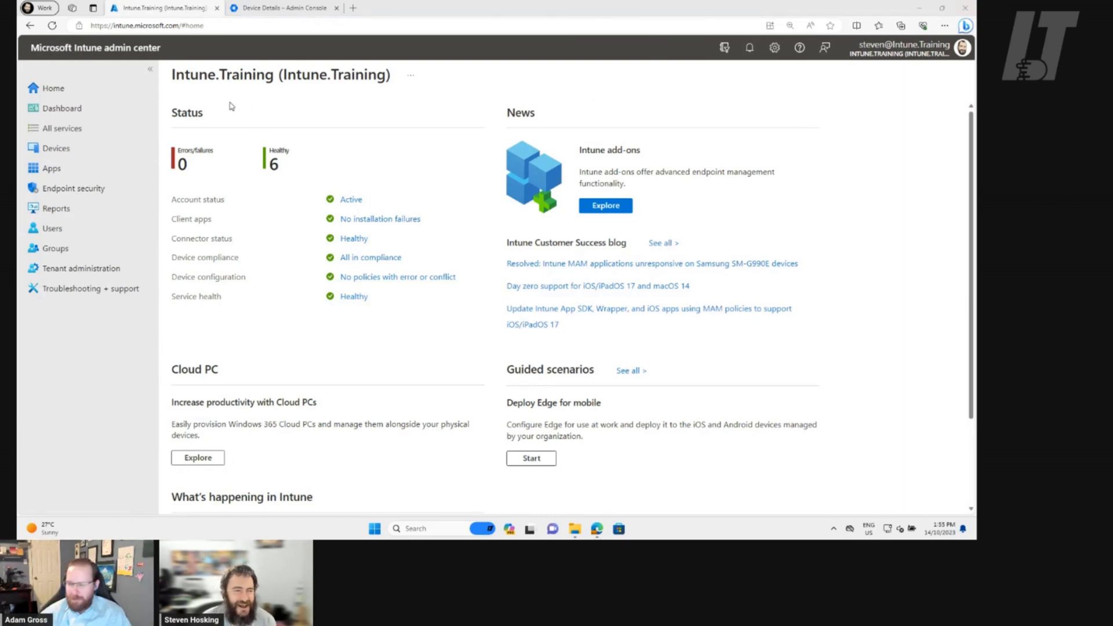
pyautogui.click(97, 149)
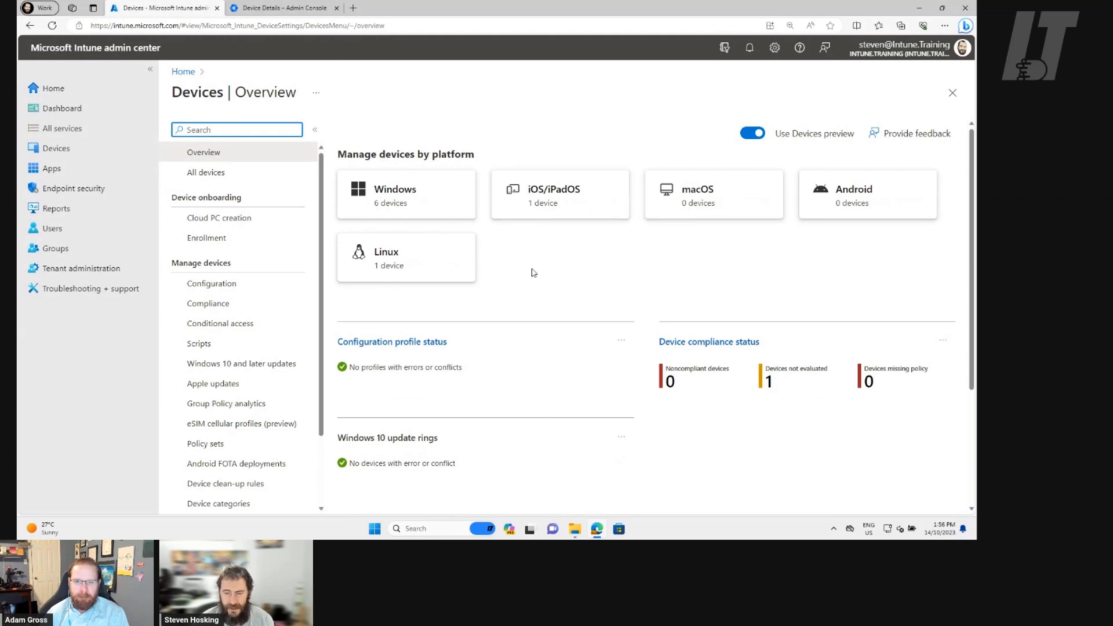
pyautogui.scroll(-3, 544, 271)
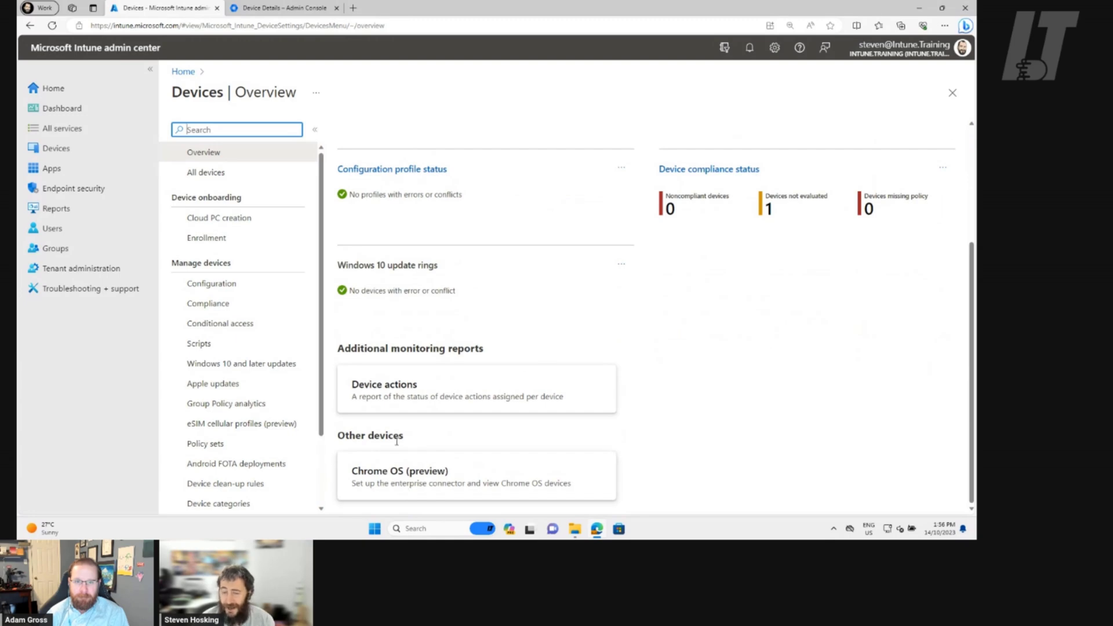
pyautogui.click(527, 482)
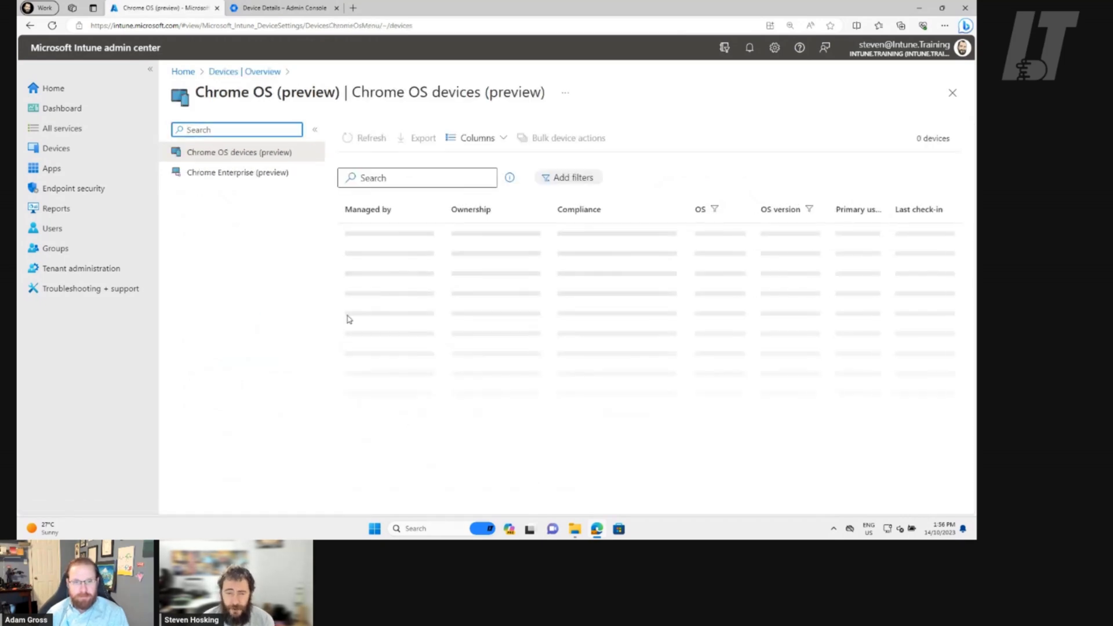
pyautogui.click(262, 174)
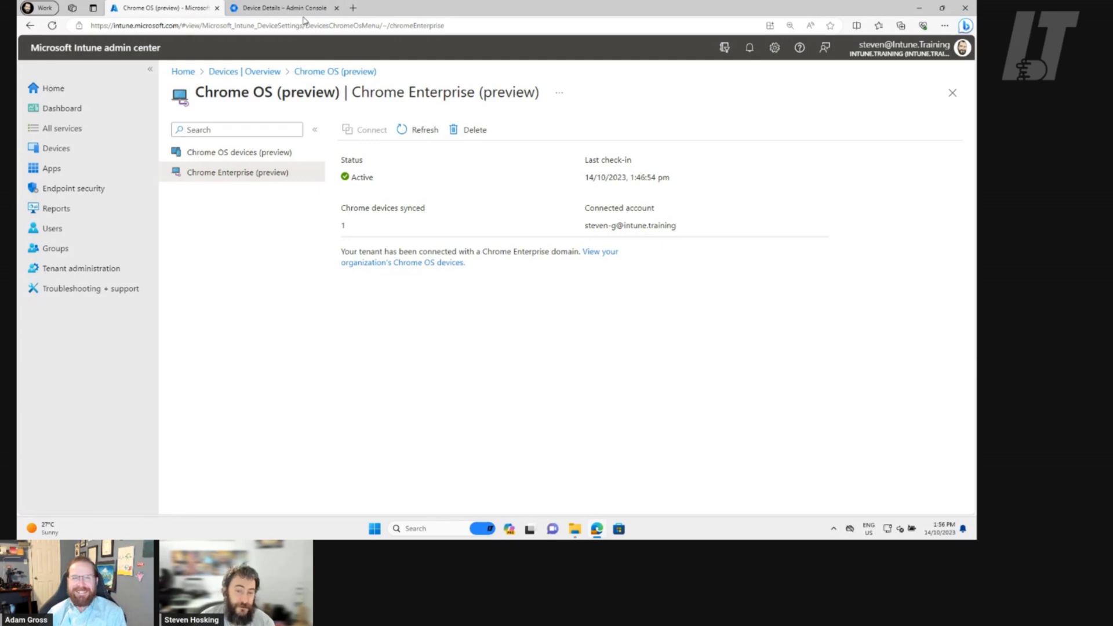
pyautogui.click(262, 8)
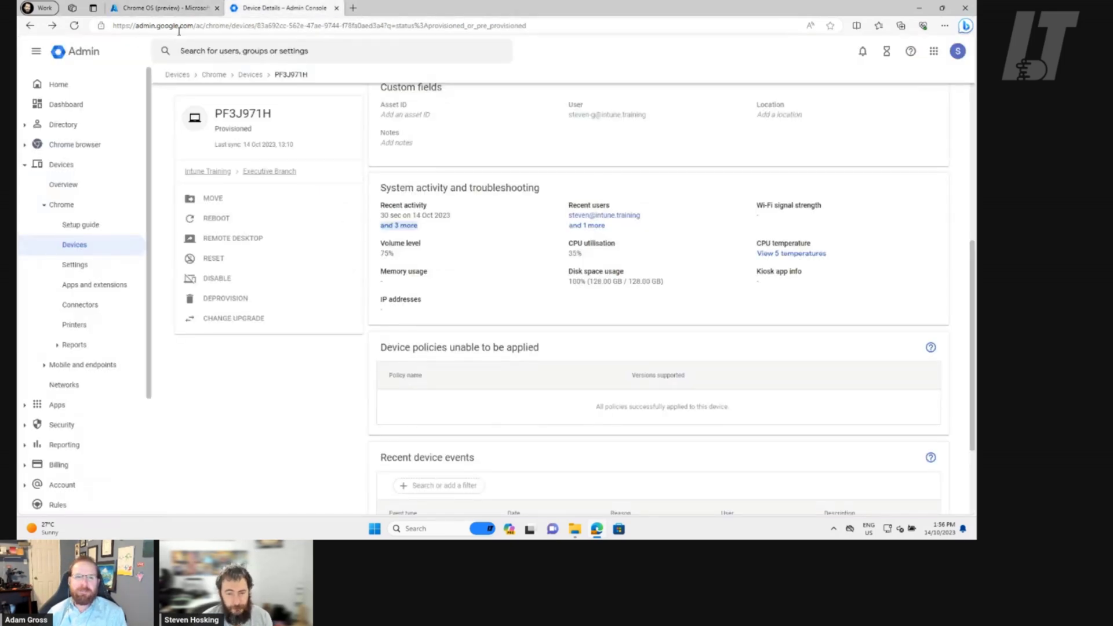
# Review Google Admin's Billing > Subscriptions, highlighting the Chrome Browser Cloud Management licence, then return to Intune
pyautogui.click(54, 87)
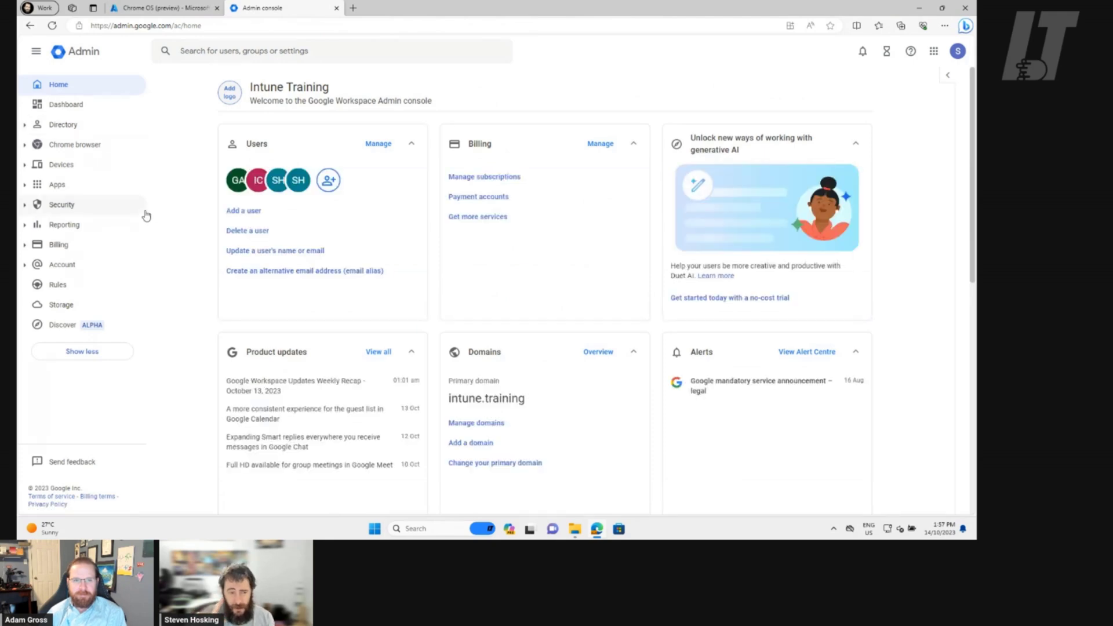
pyautogui.click(113, 244)
pyautogui.click(82, 270)
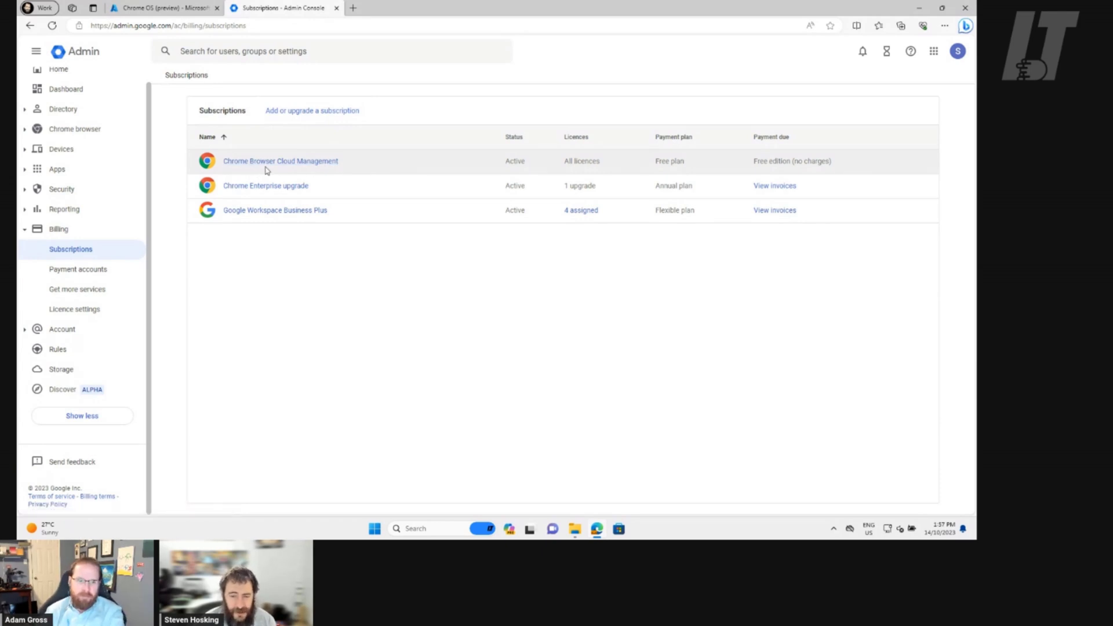
pyautogui.moveTo(700, 165); pyautogui.dragTo(554, 169)
pyautogui.click(624, 164)
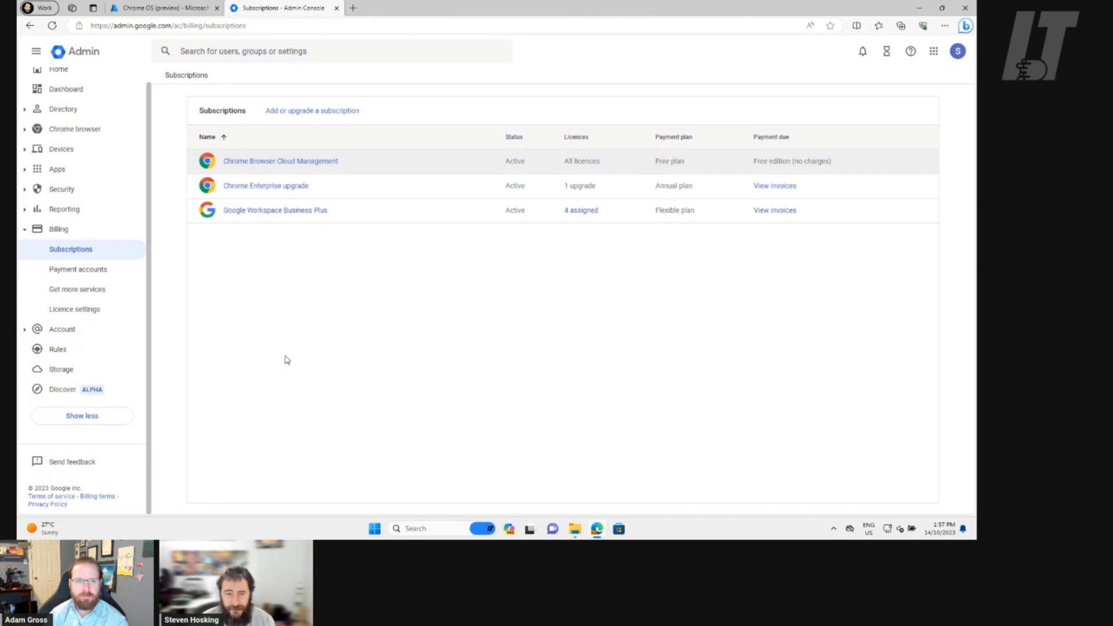
pyautogui.click(160, 8)
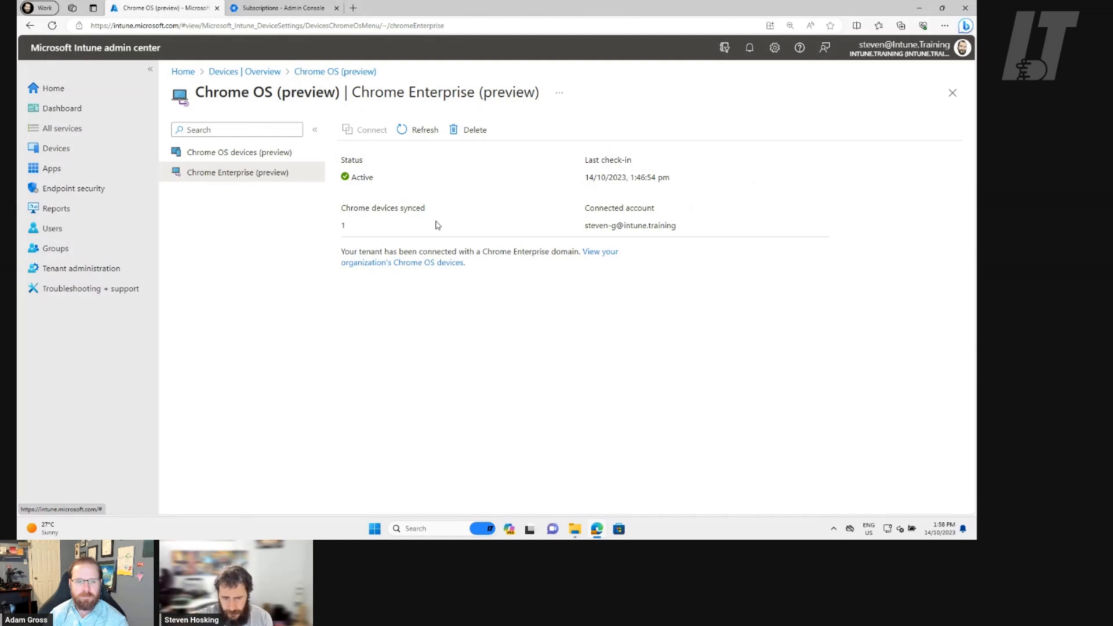
# Show Intune's Chrome OS devices list with its one corporate device, then return to Google Admin Subscriptions
pyautogui.click(246, 10)
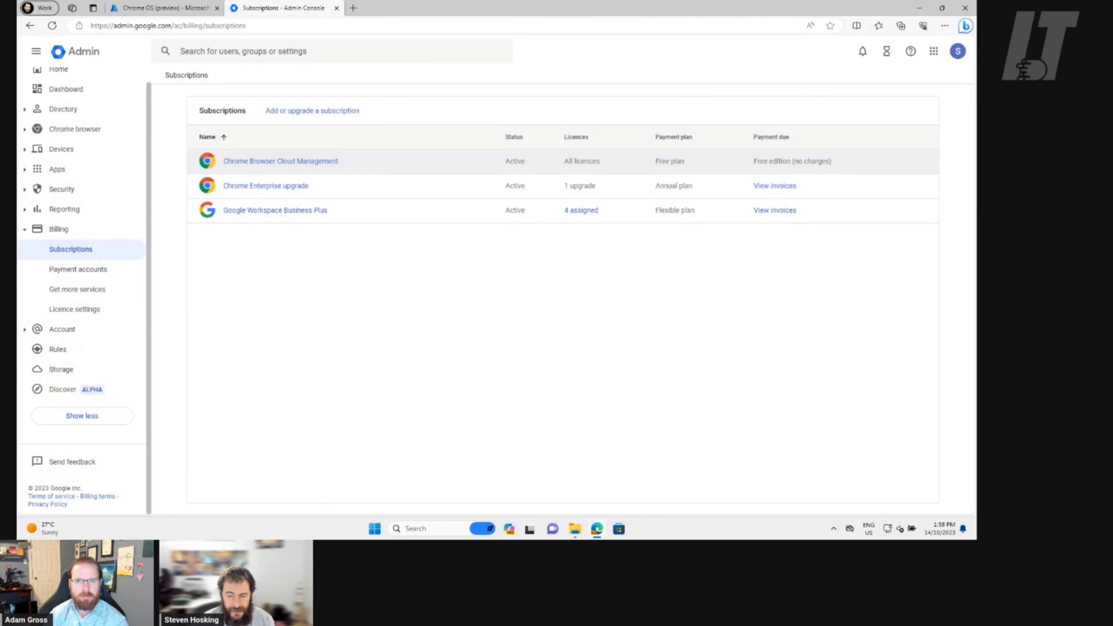
pyautogui.click(162, 8)
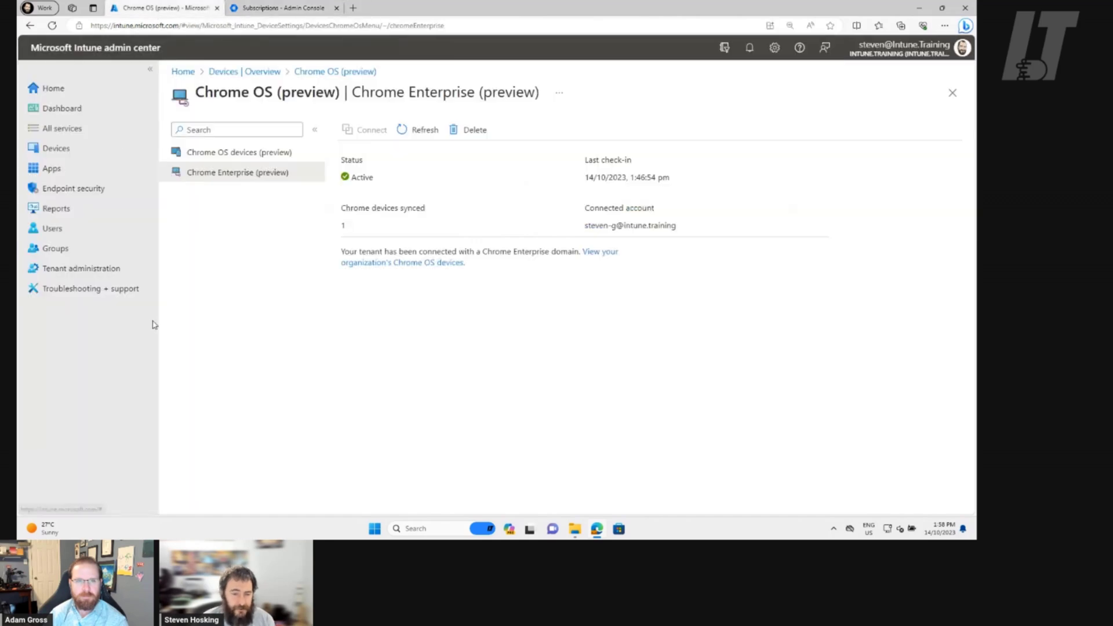
pyautogui.click(213, 156)
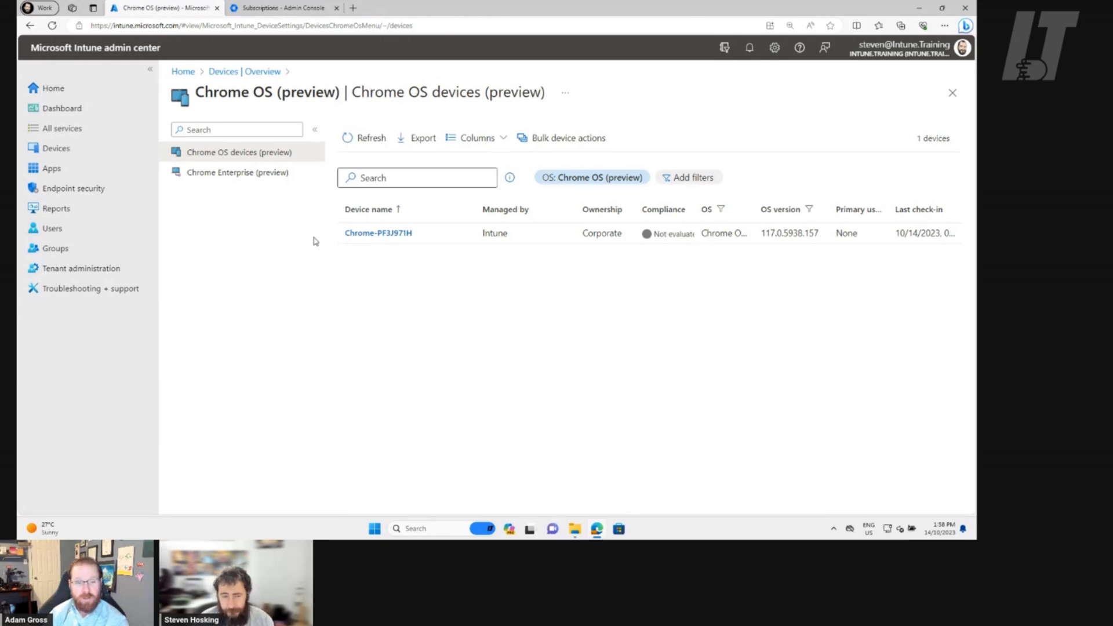
pyautogui.click(284, 13)
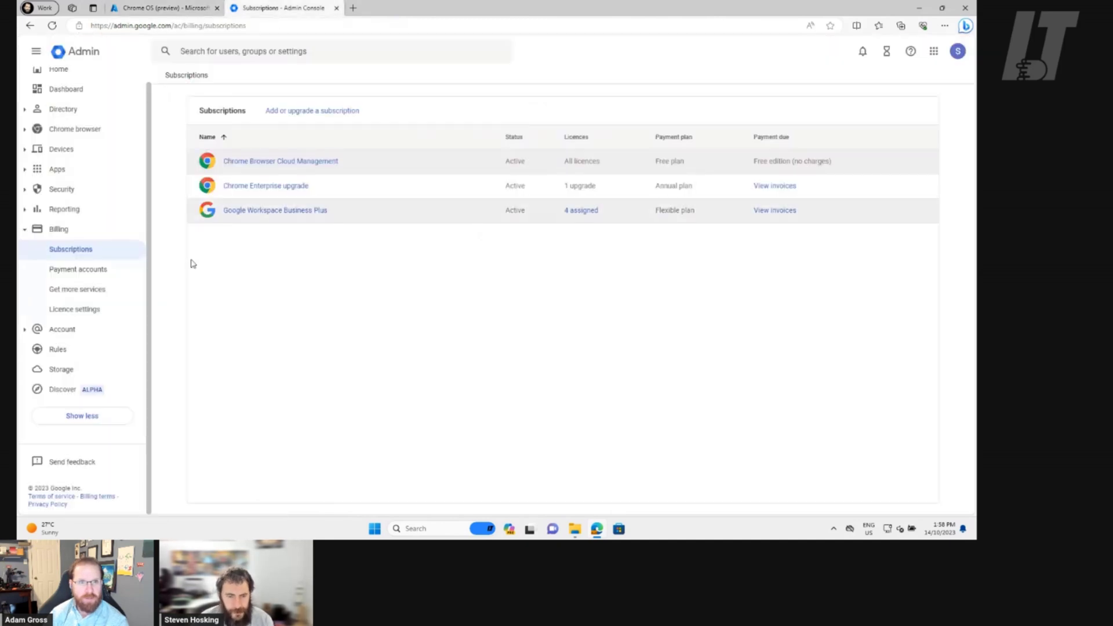
# Open Devices > Chrome > Devices and bring up the Enrol dialog with manual, zero-touch and Flex options
pyautogui.click(61, 149)
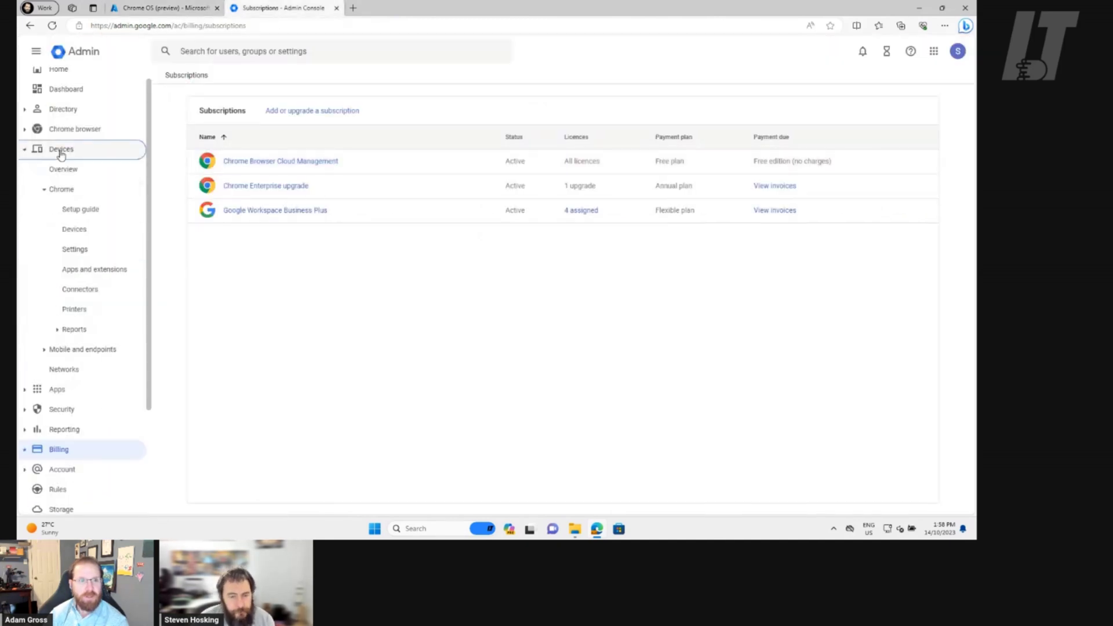
pyautogui.click(76, 232)
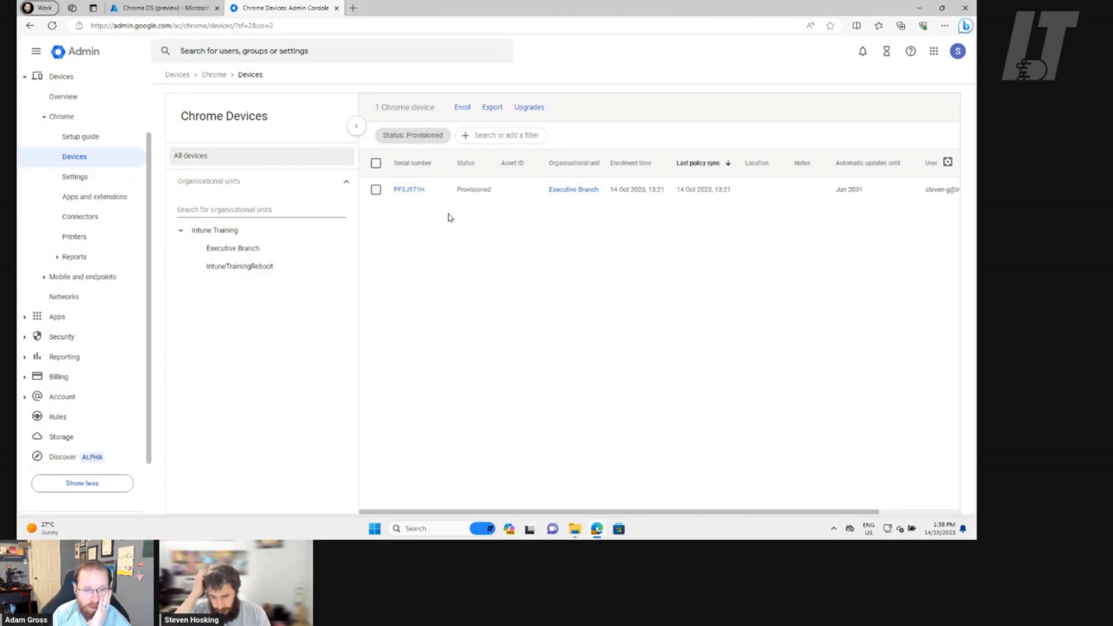
pyautogui.click(462, 107)
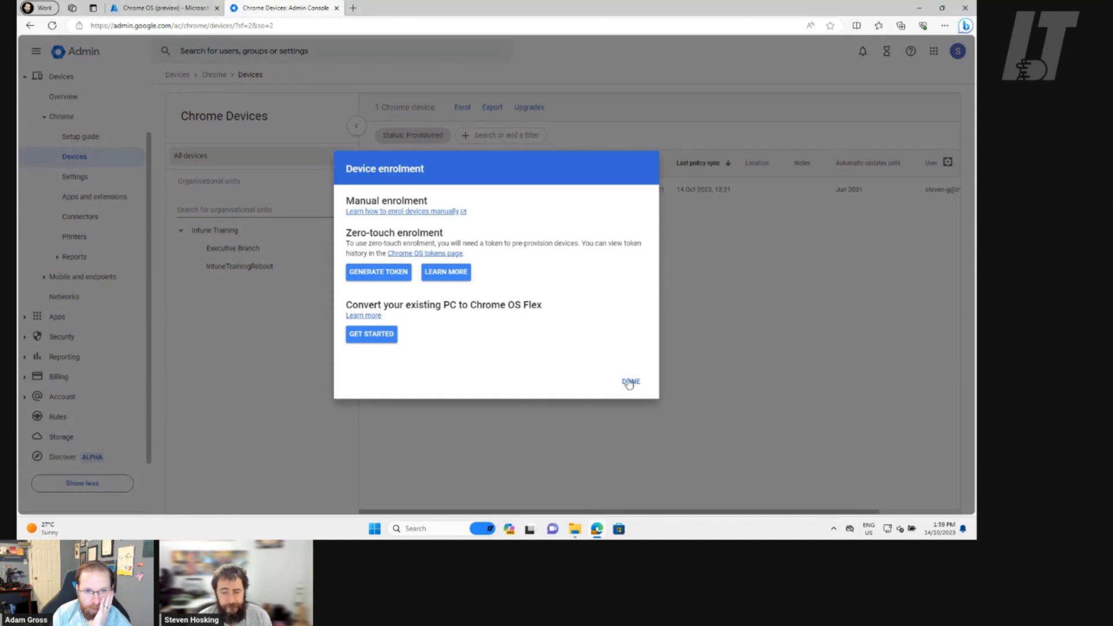
# Point out the Chrome OS Flex conversion option, then close the enrolment dialog with DONE
pyautogui.moveTo(411, 306); pyautogui.dragTo(565, 308)
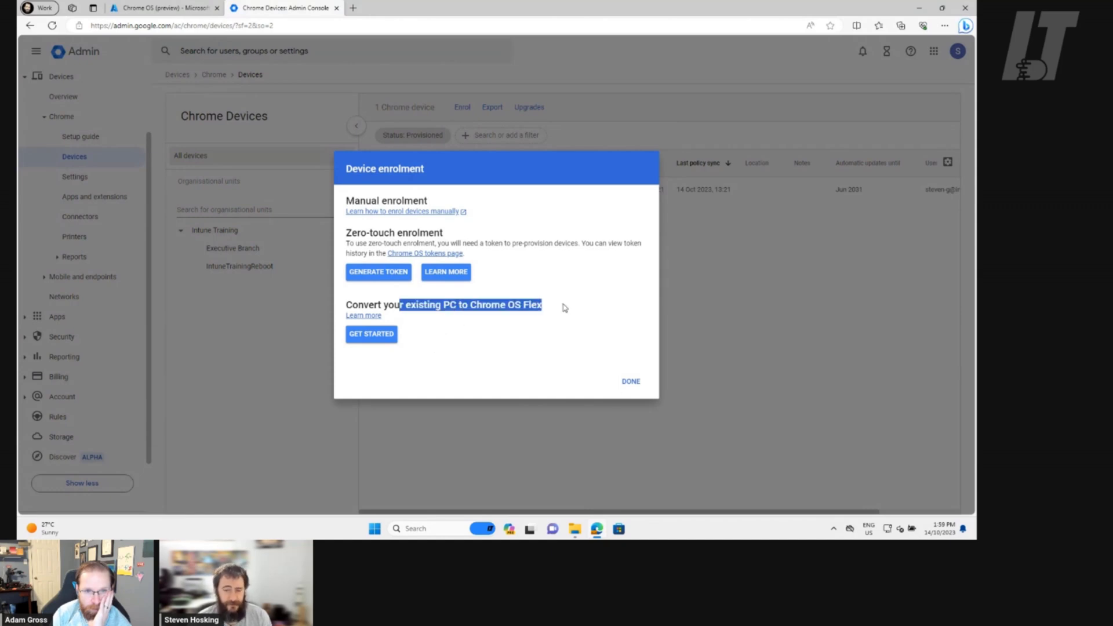
pyautogui.click(496, 317)
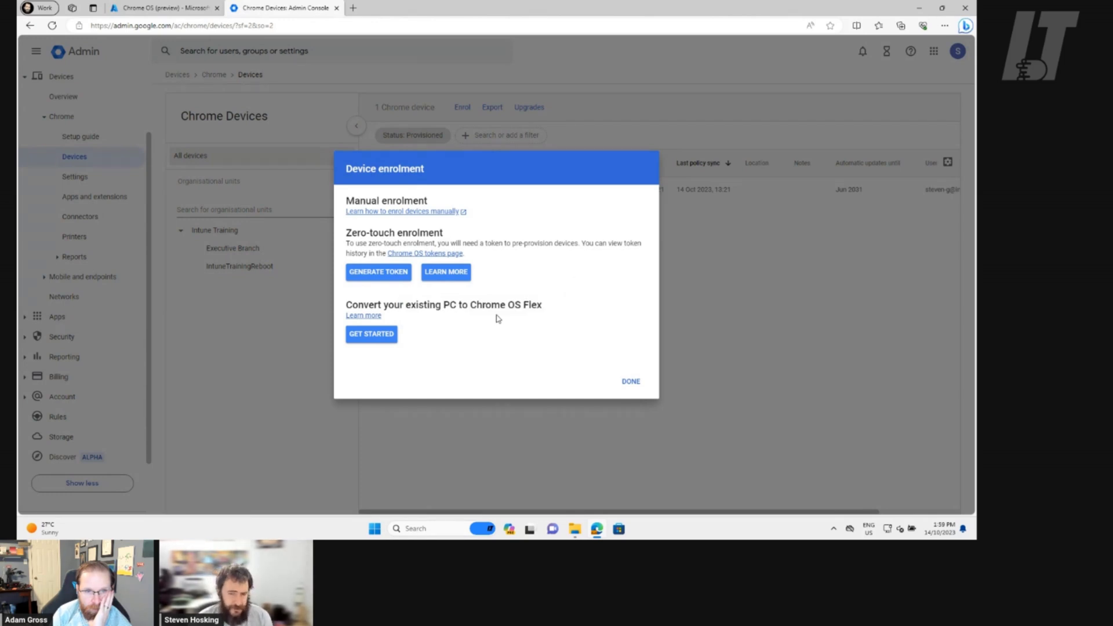
pyautogui.click(628, 382)
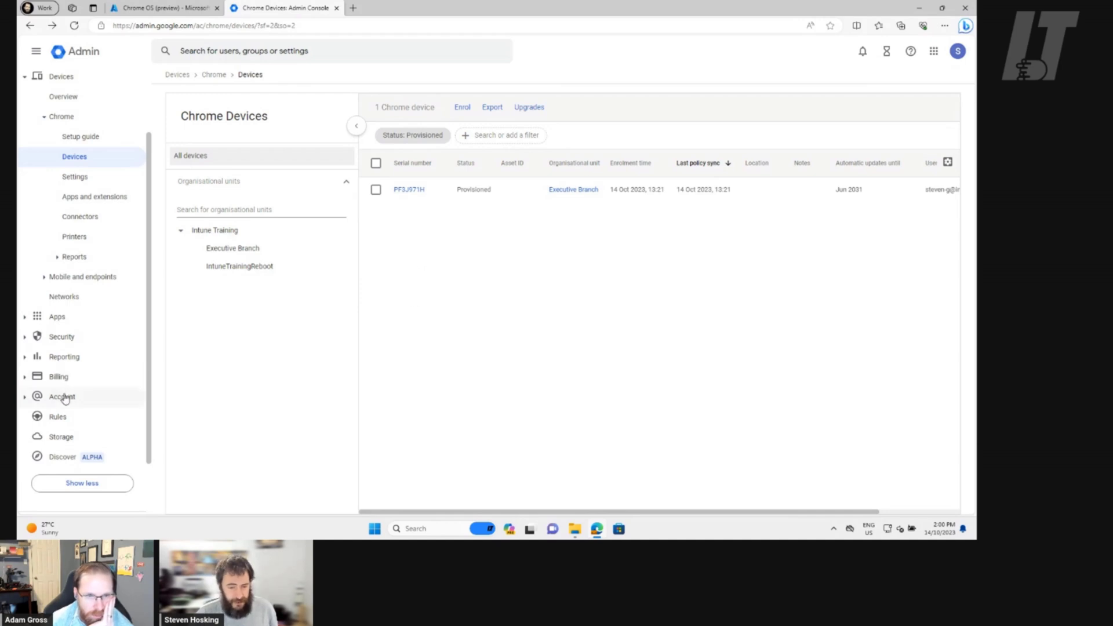
# Open Security > Authentication > SSO with third-party IdP to show the Microsoft SSO profile
pyautogui.click(68, 320)
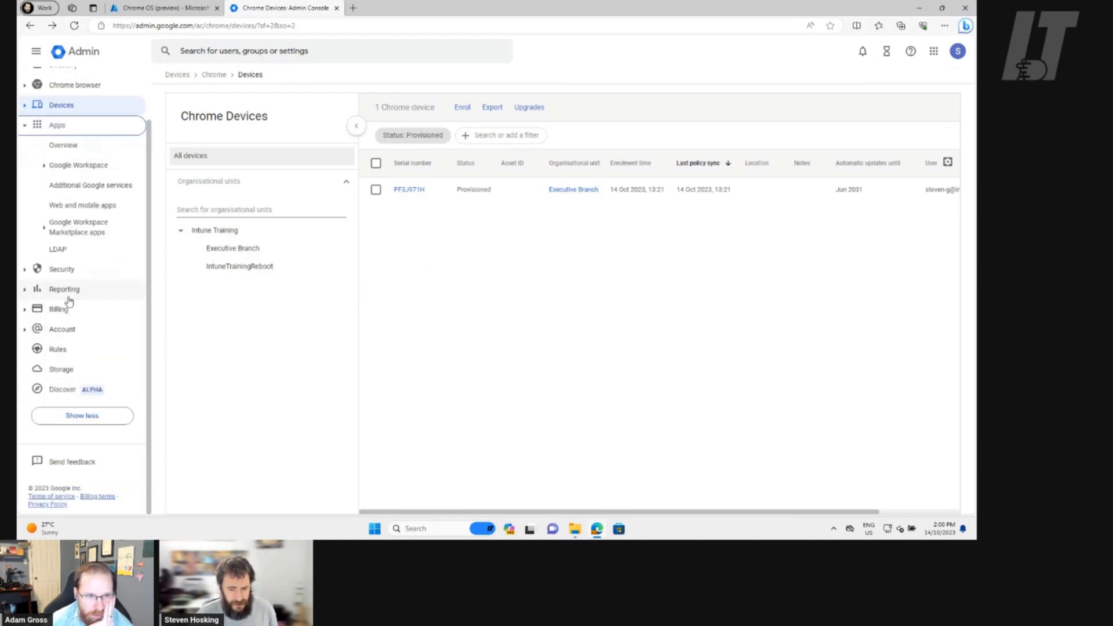
pyautogui.click(69, 269)
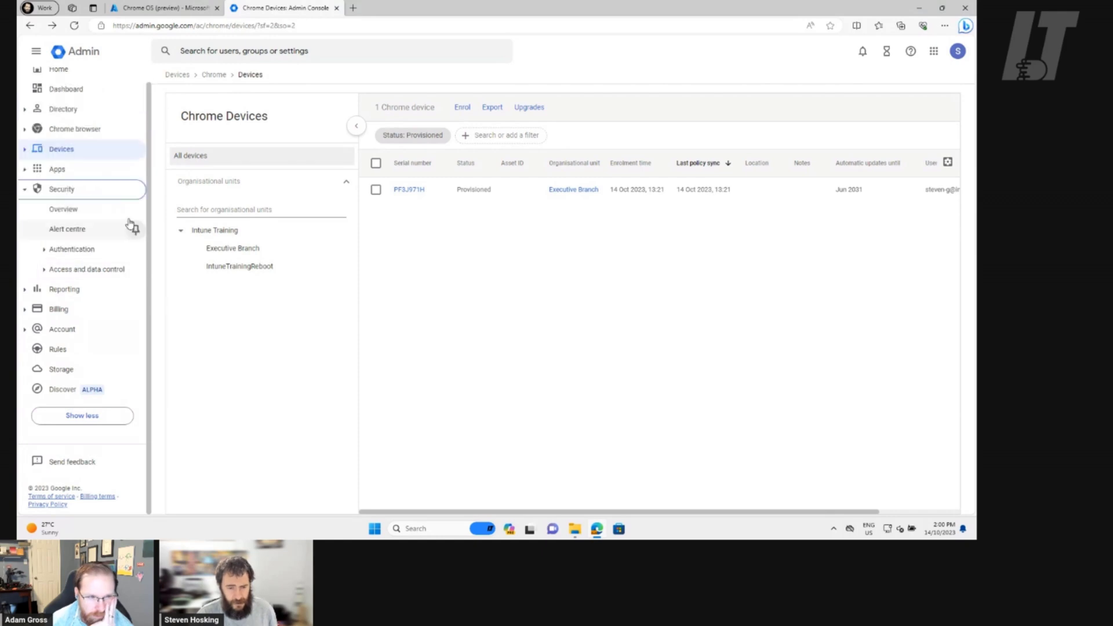
pyautogui.click(90, 250)
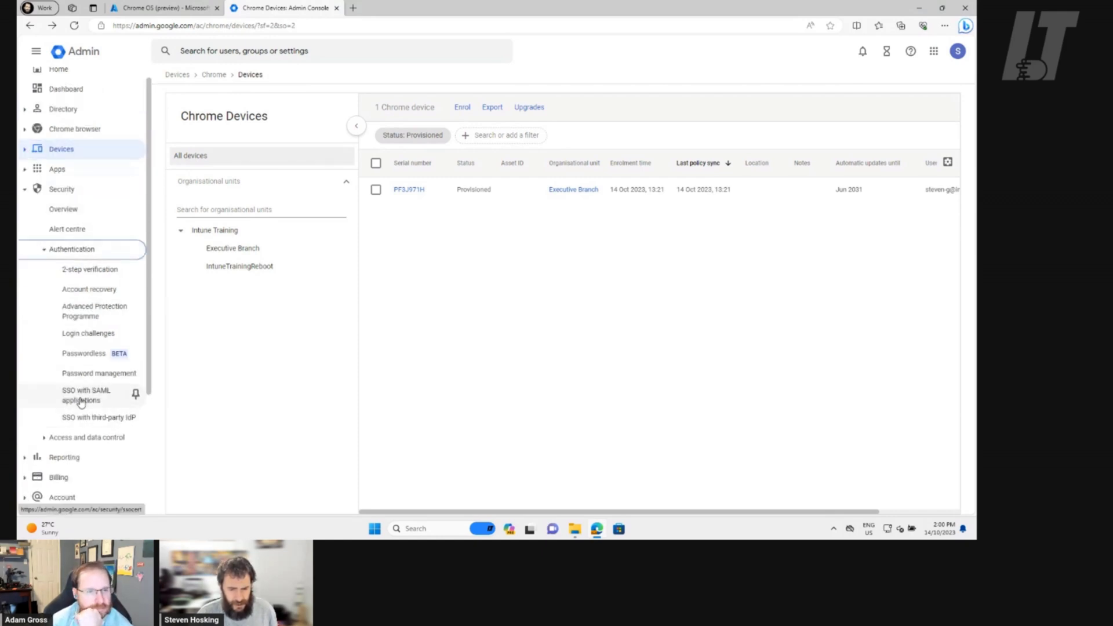
pyautogui.click(70, 419)
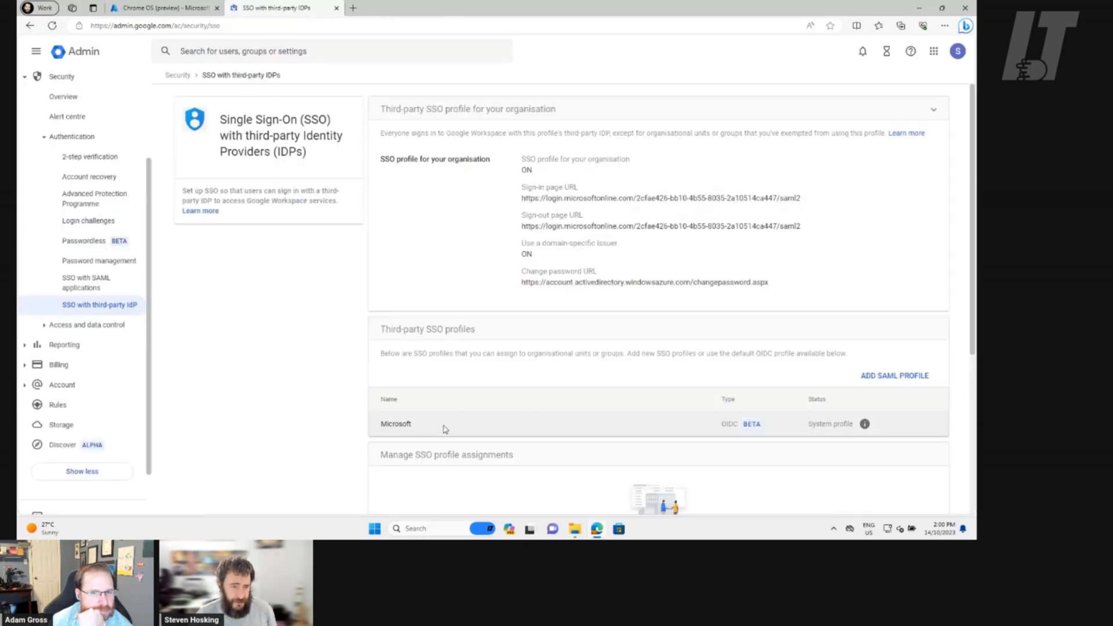
pyautogui.click(353, 8)
# Load entra.microsoft.com and open Applications > Enterprise applications
pyautogui.write('entra.micros')
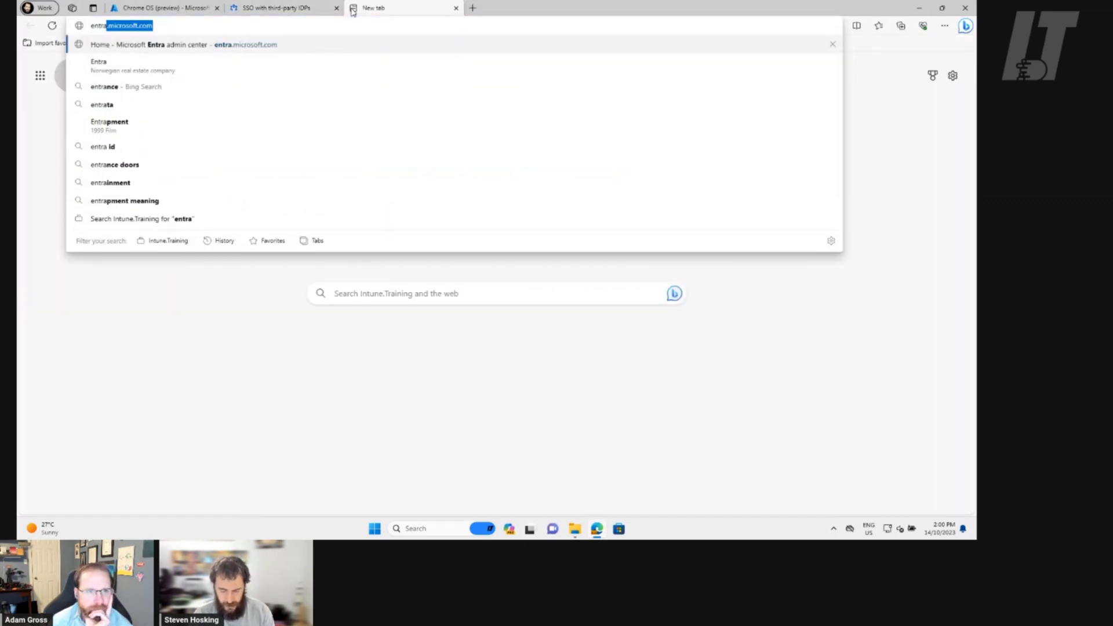
pyautogui.write('oft.com')
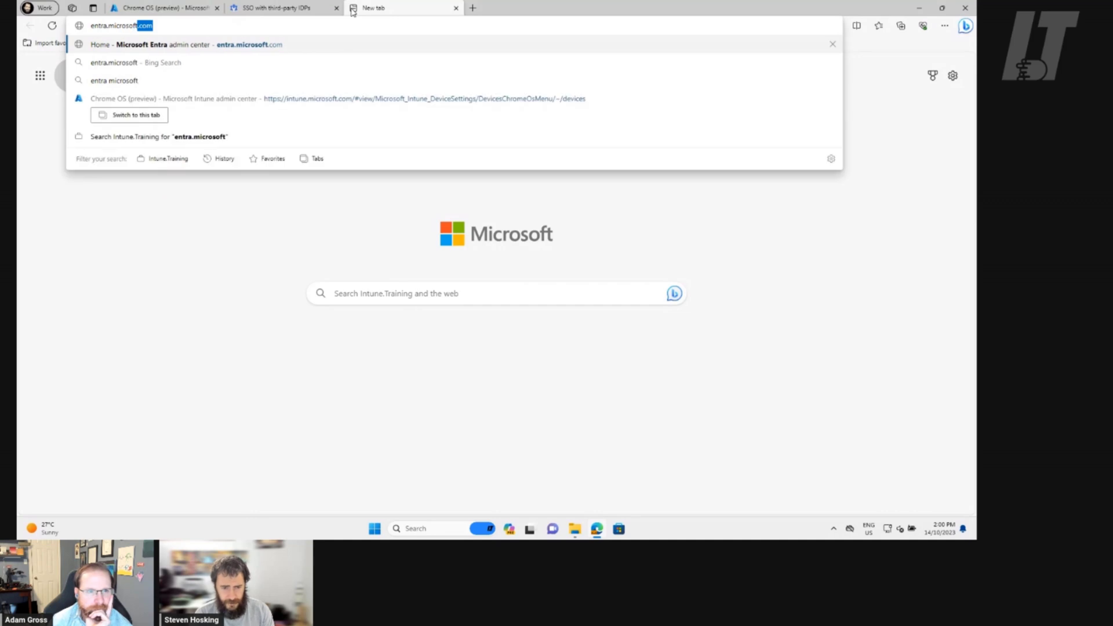
pyautogui.press('Return')
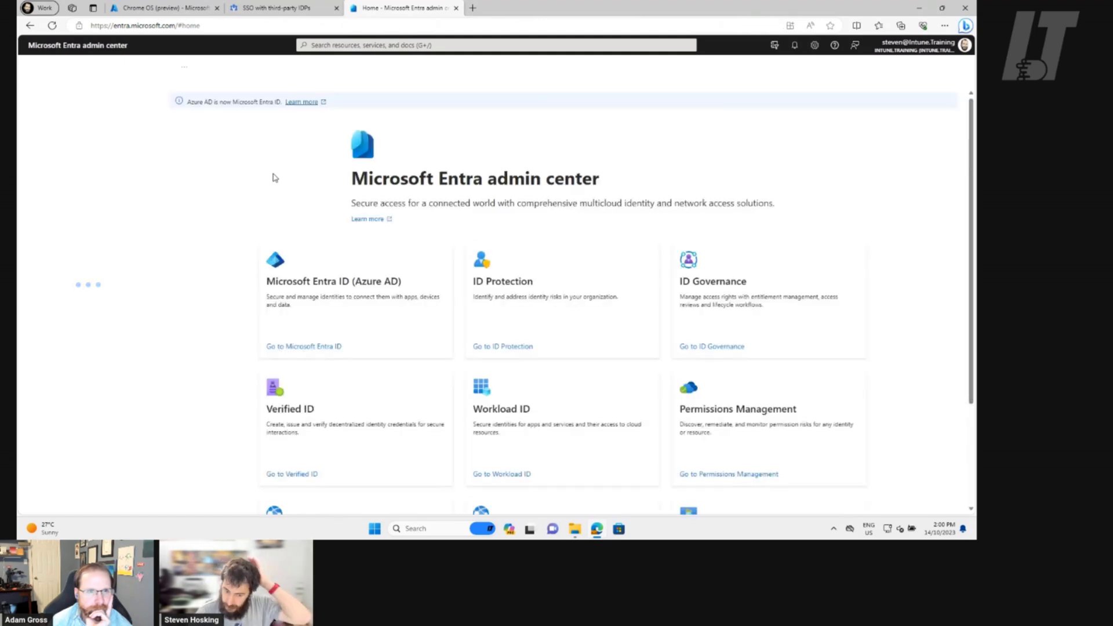
pyautogui.click(92, 228)
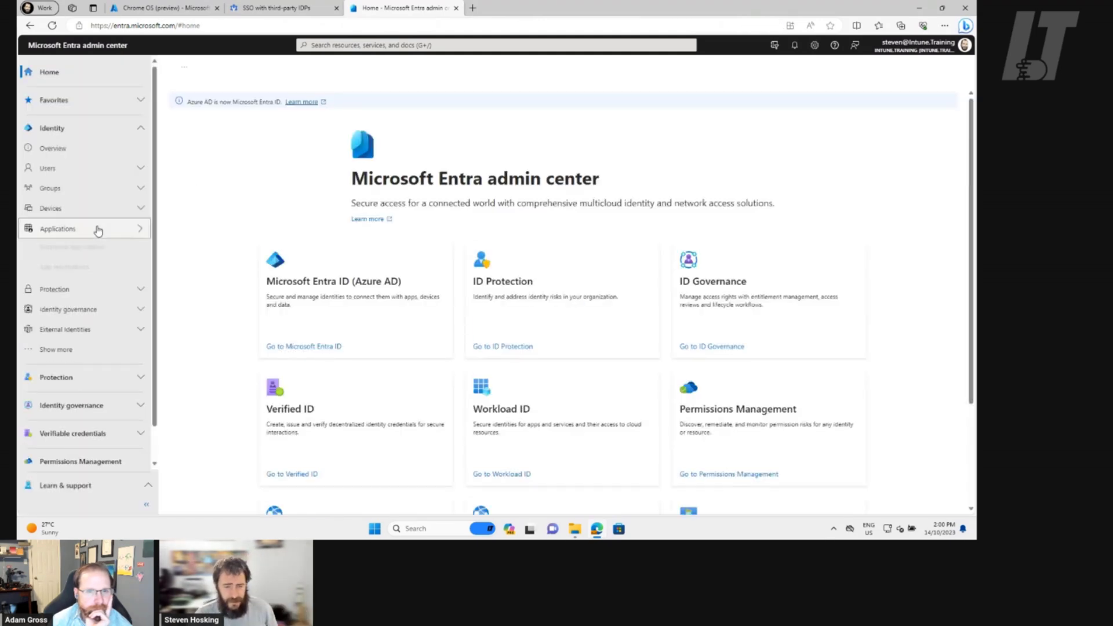
pyautogui.click(97, 253)
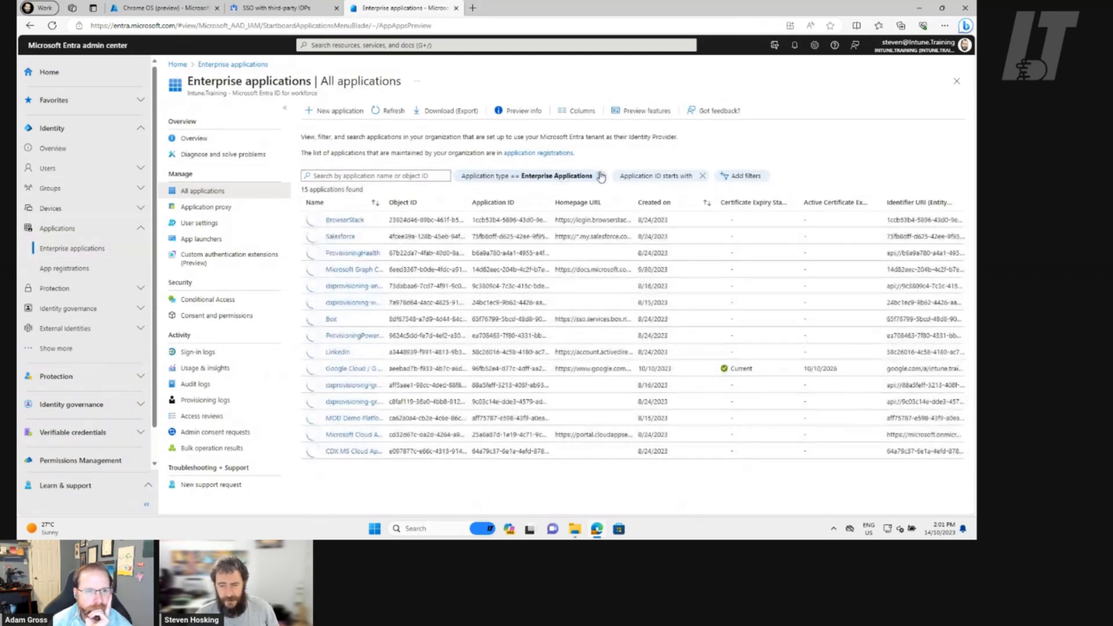
# Clear the filters, search 'g-suite', and view Google Cloud / G Suite Connector's Users and groups
pyautogui.click(600, 176)
pyautogui.click(544, 176)
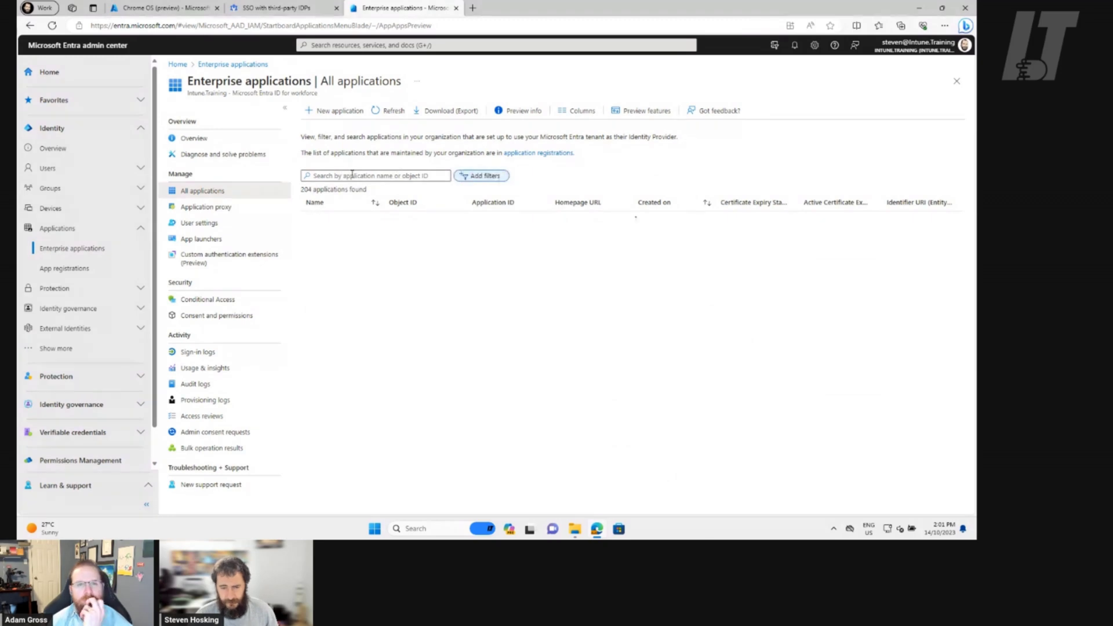
pyautogui.click(352, 175)
pyautogui.write('g-suite')
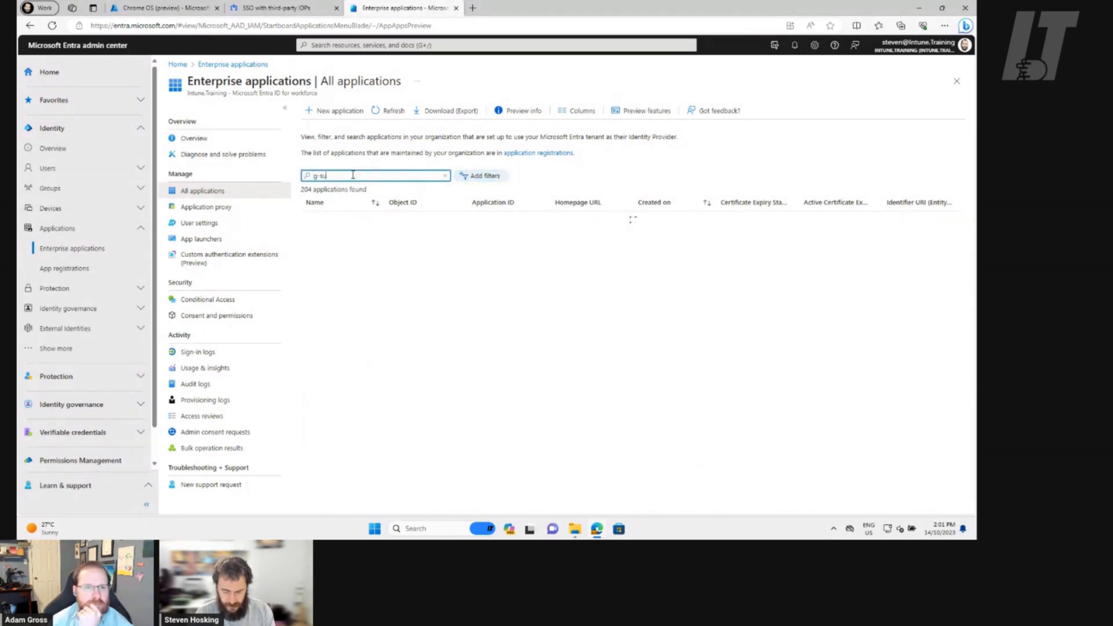
pyautogui.press('BackSpace')
pyautogui.press('BackSpace')
pyautogui.press('BackSpace')
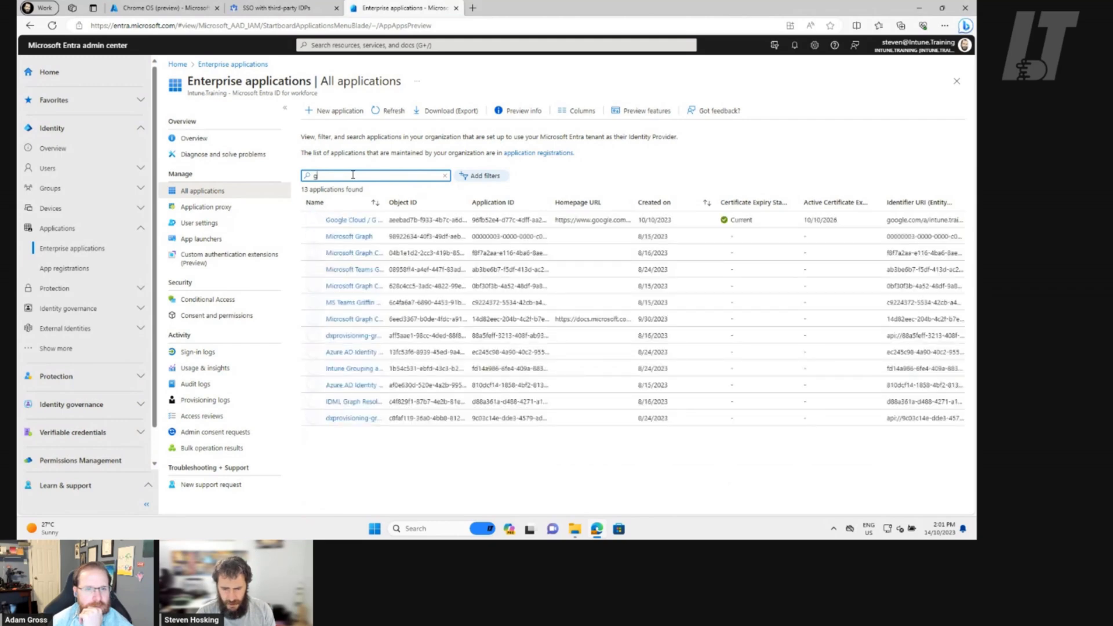
pyautogui.click(348, 220)
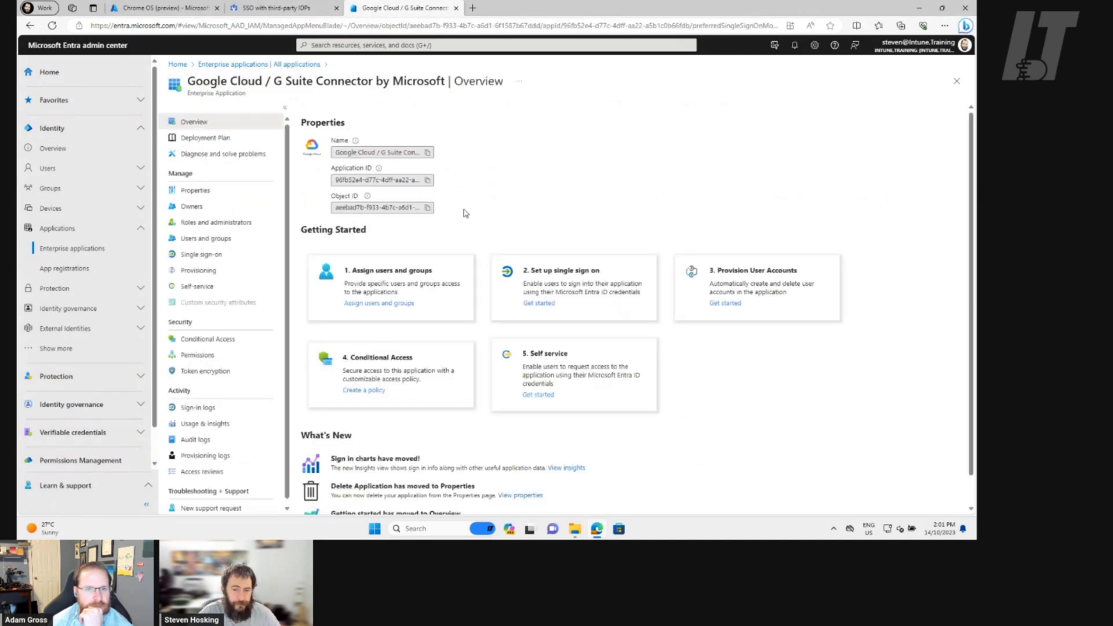
pyautogui.click(204, 238)
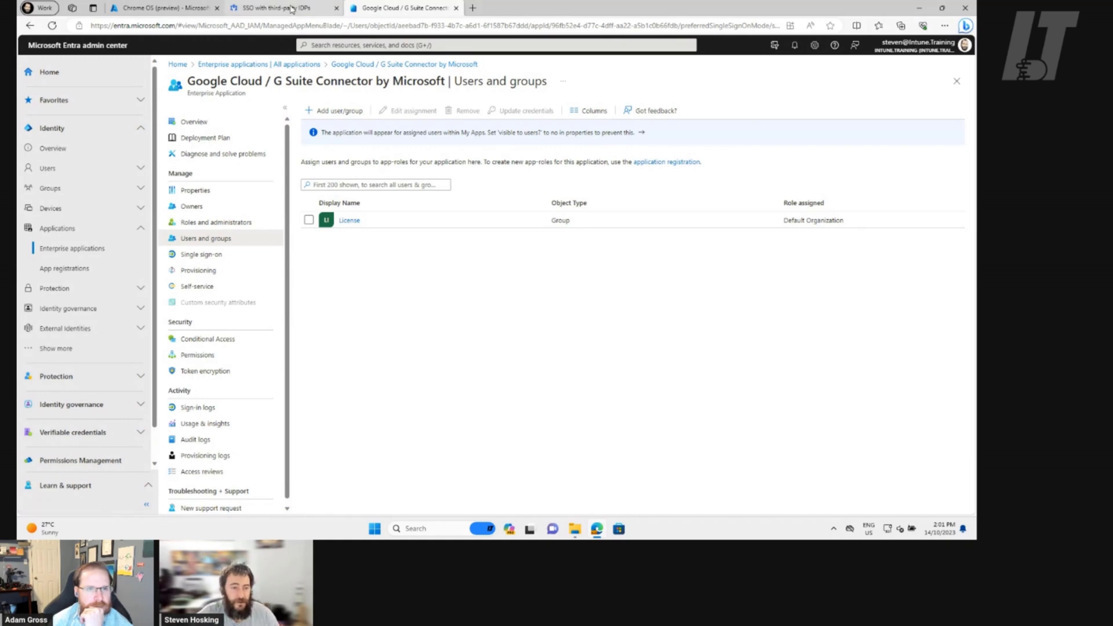
pyautogui.moveTo(291, 8)
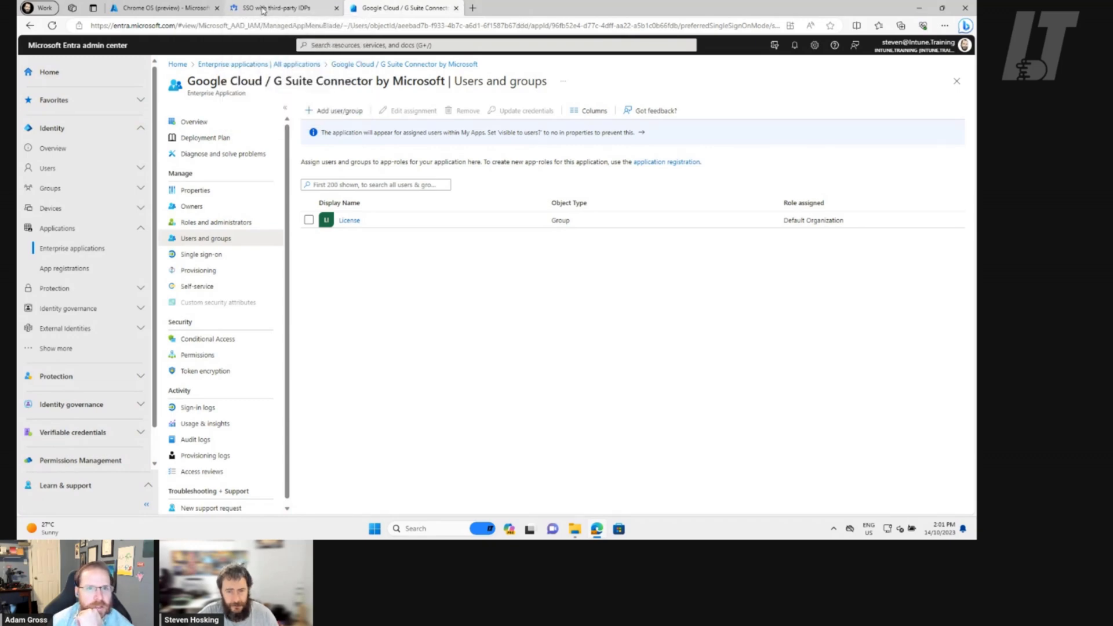
# Compare the Entra connector's assignments with Google Admin's SSO page, ending on the Microsoft SSO profile
pyautogui.click(262, 10)
pyautogui.click(371, 8)
pyautogui.click(264, 10)
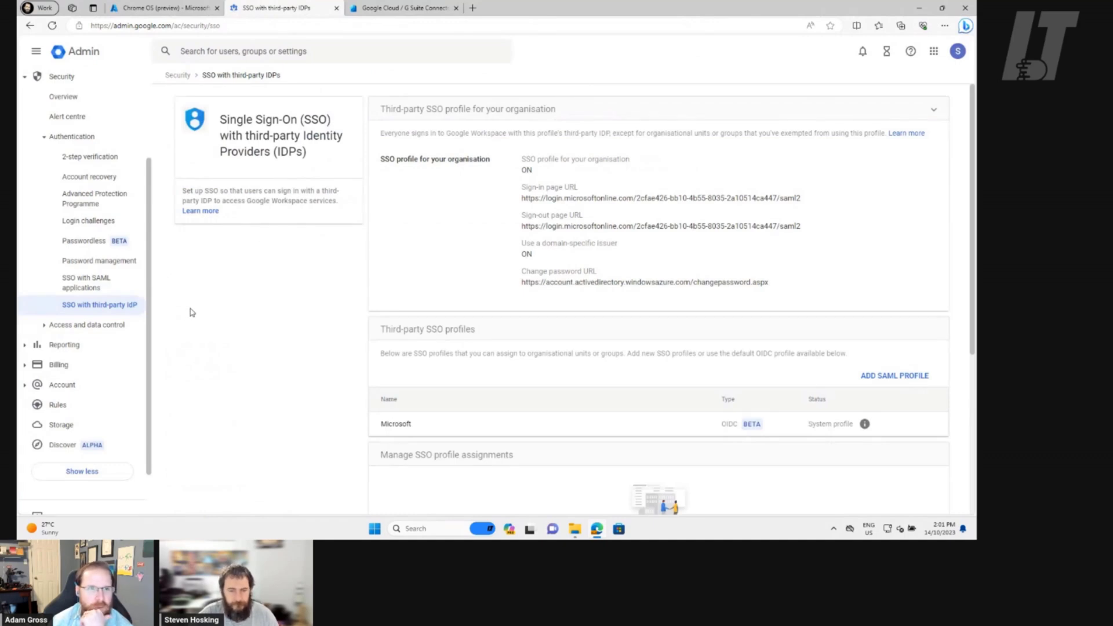
pyautogui.scroll(3, 52, 339)
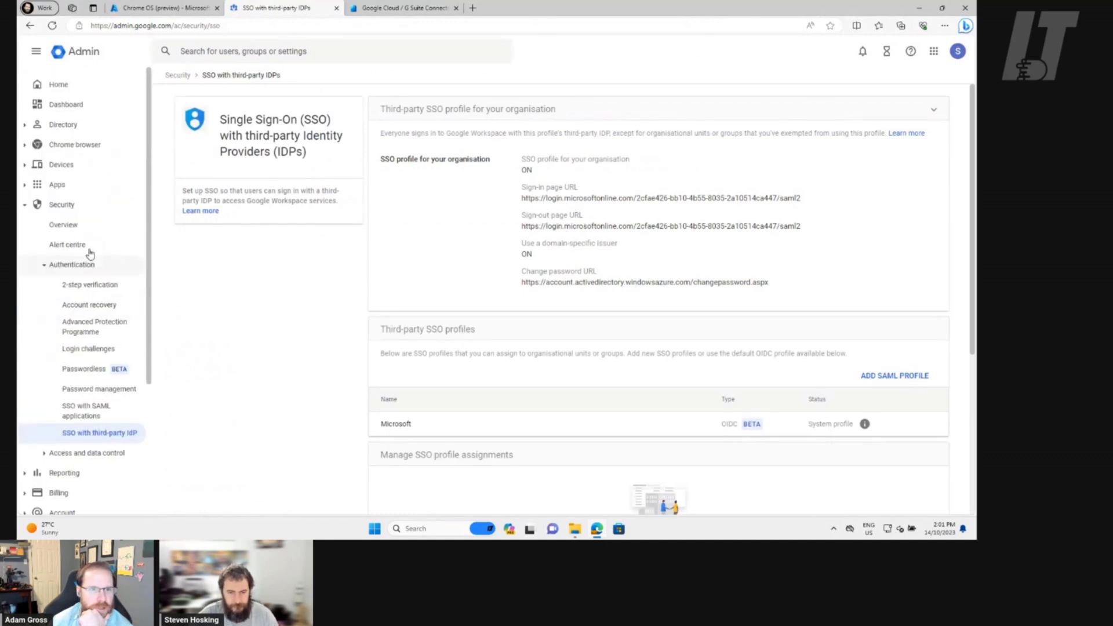
pyautogui.click(371, 8)
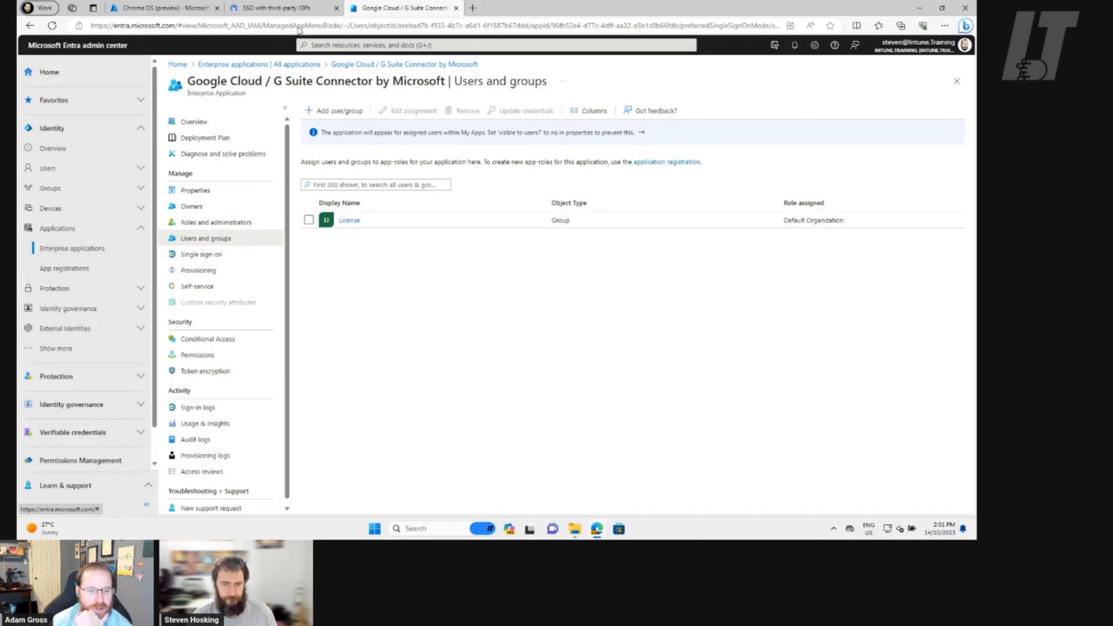
pyautogui.click(284, 8)
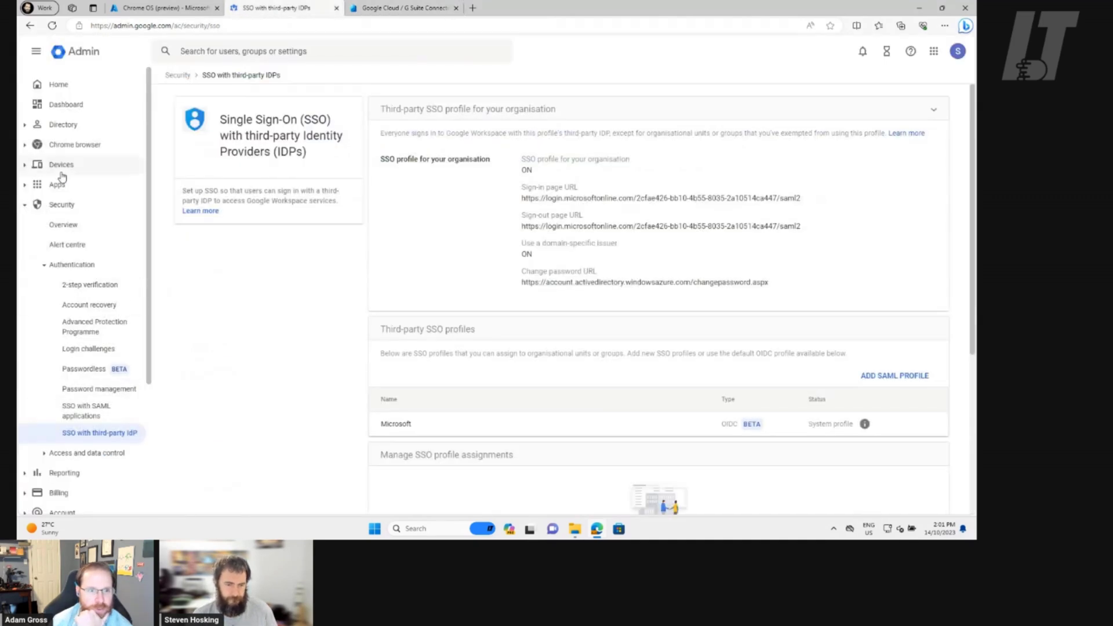
# View the Chrome devices list, then the Mobile and endpoints device list and its settings categories
pyautogui.click(87, 164)
pyautogui.click(91, 244)
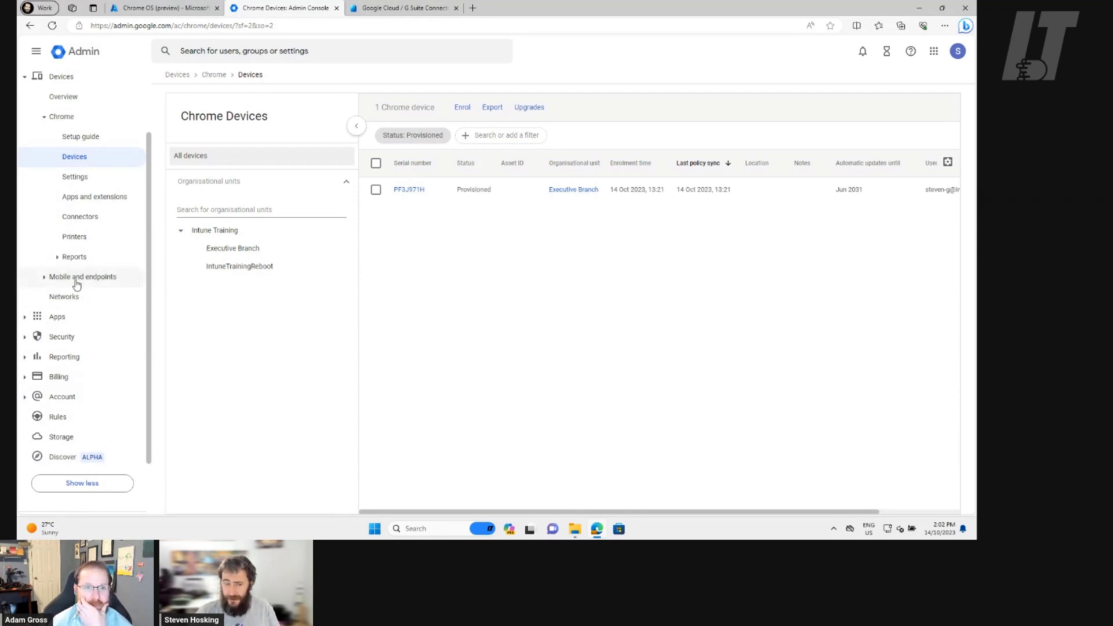
pyautogui.click(44, 278)
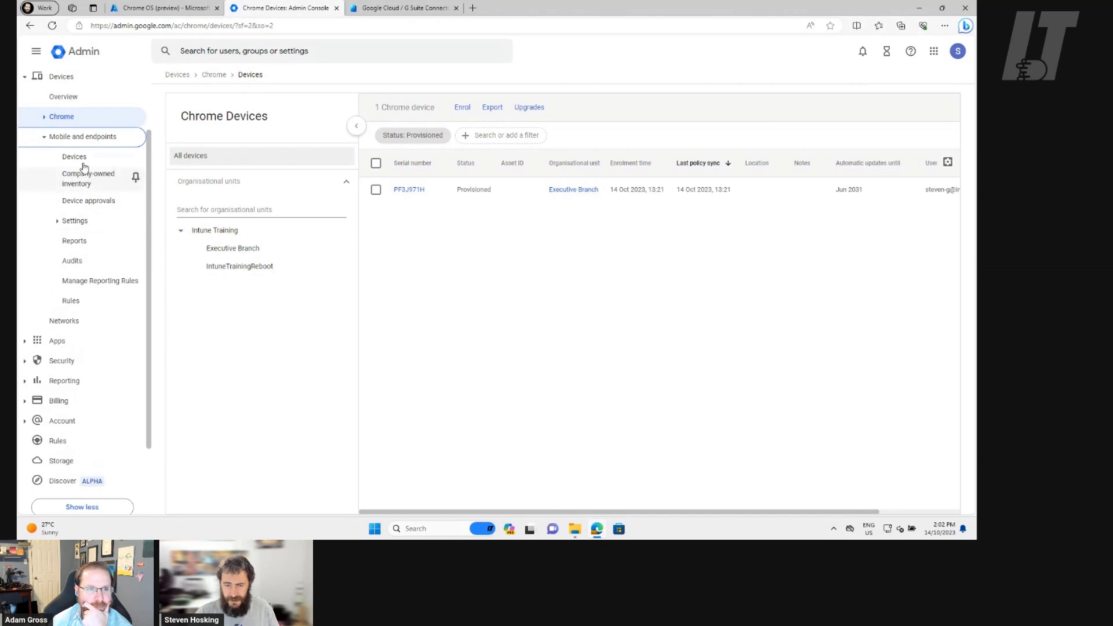
pyautogui.scroll(2, 114, 280)
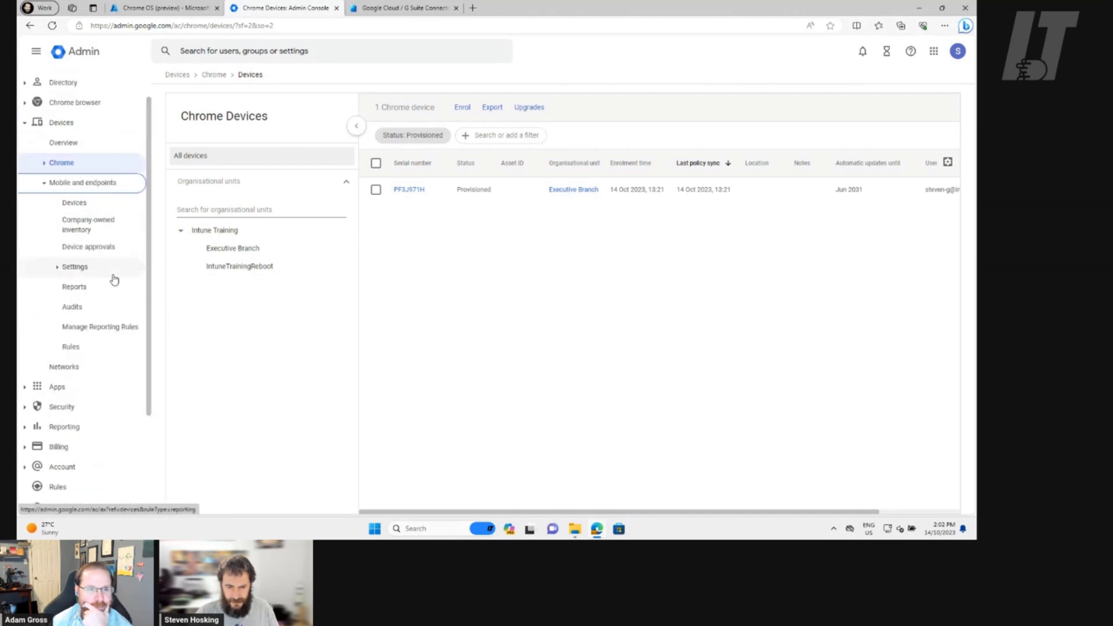
pyautogui.click(72, 227)
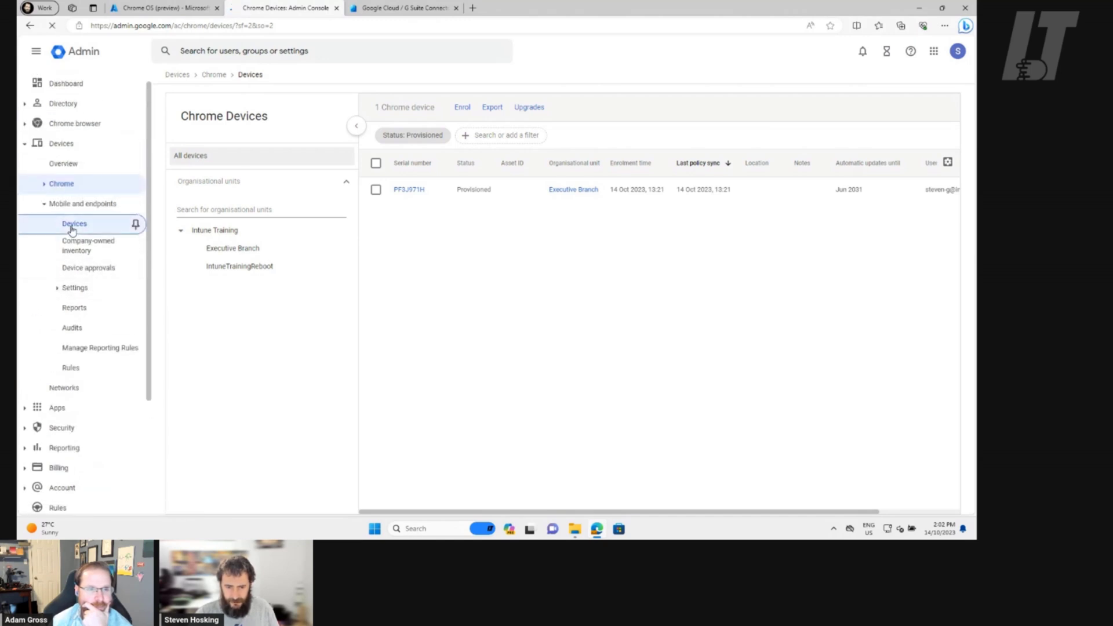
pyautogui.click(60, 289)
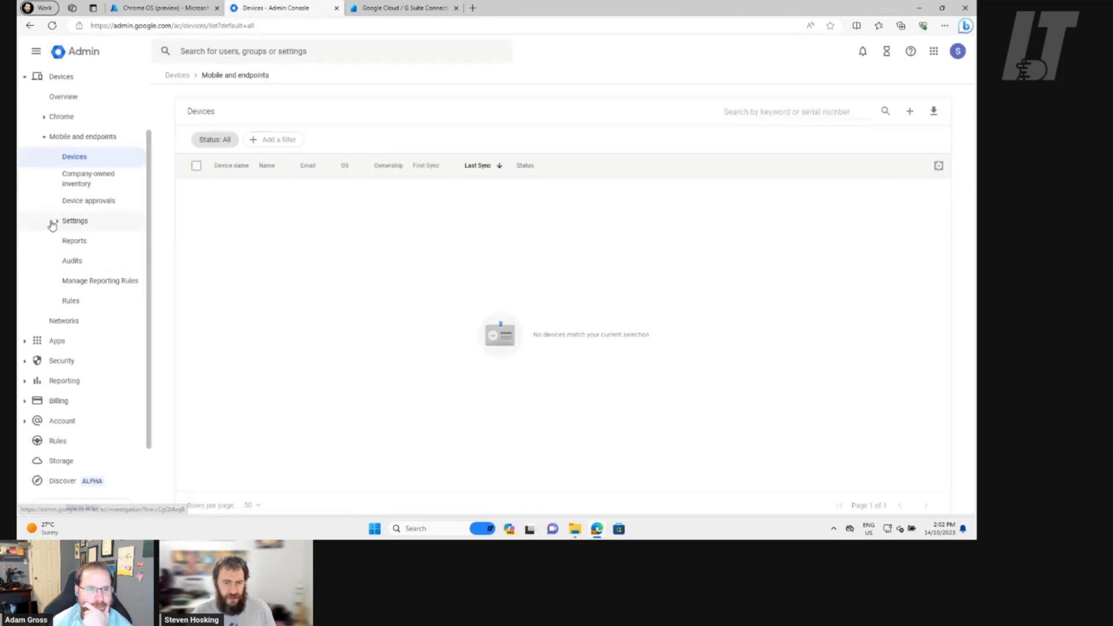
pyautogui.click(54, 223)
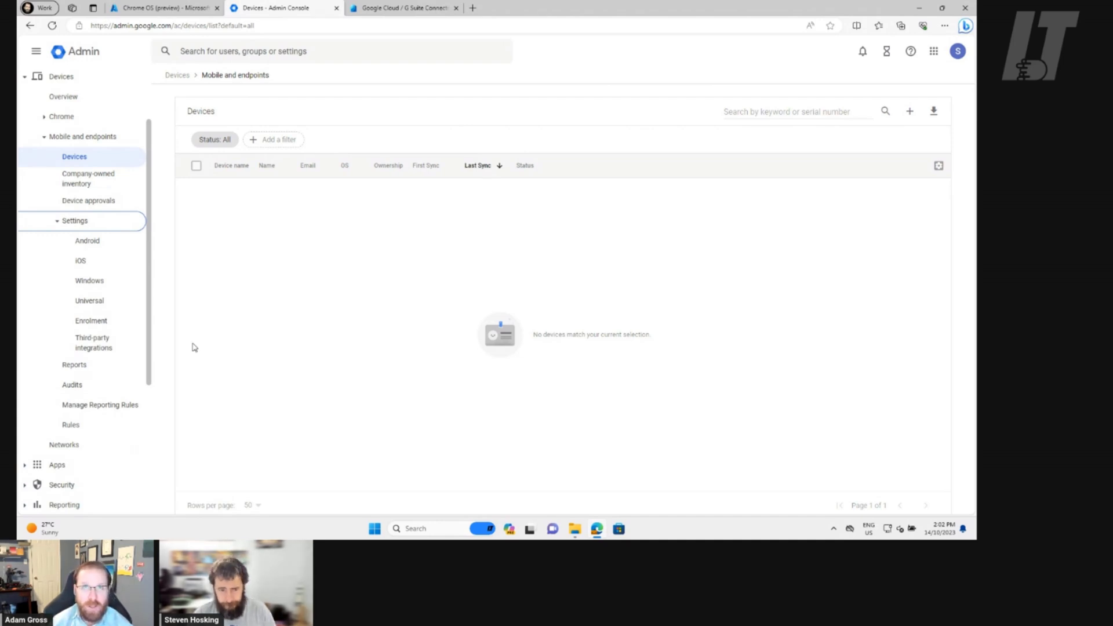
# Glance at the Intune Chrome OS devices page, then return to the Google Admin devices page
pyautogui.click(167, 10)
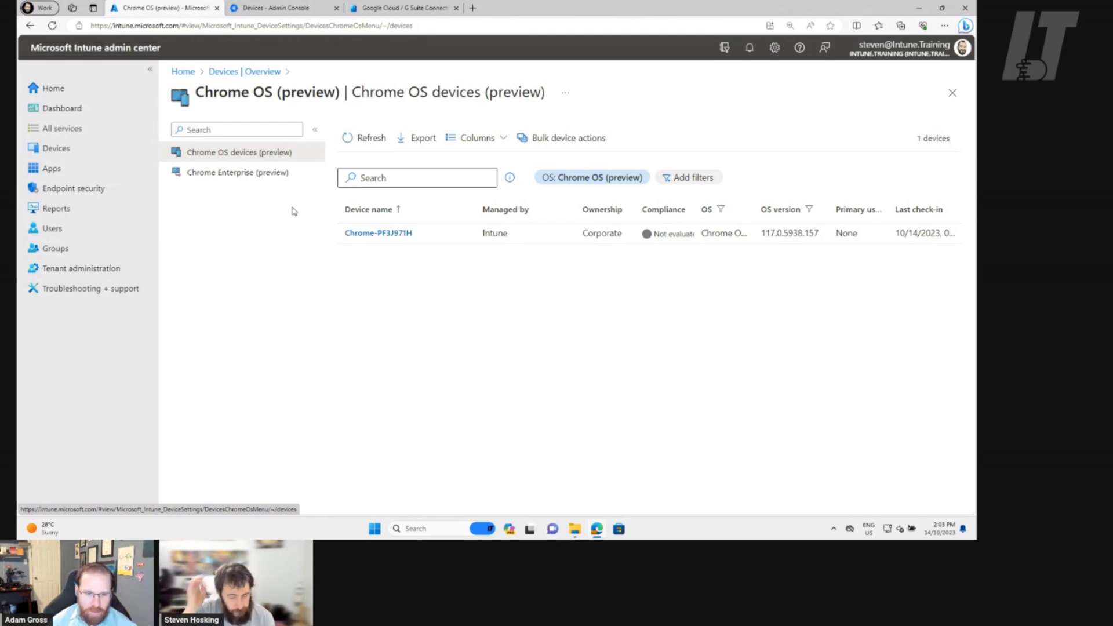
pyautogui.click(293, 8)
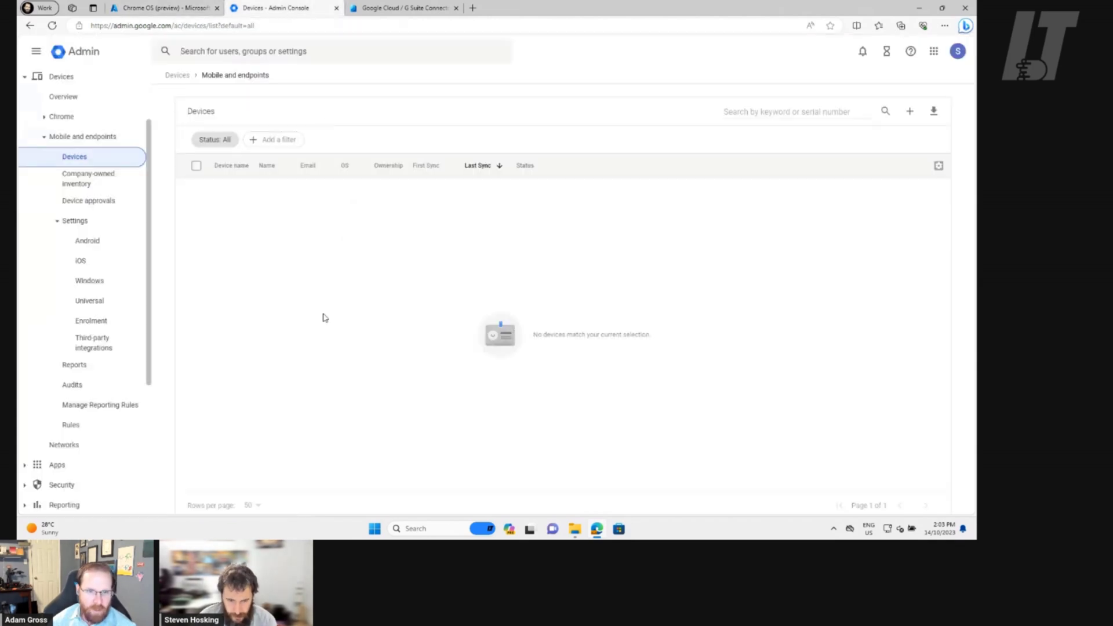
pyautogui.scroll(2, 128, 255)
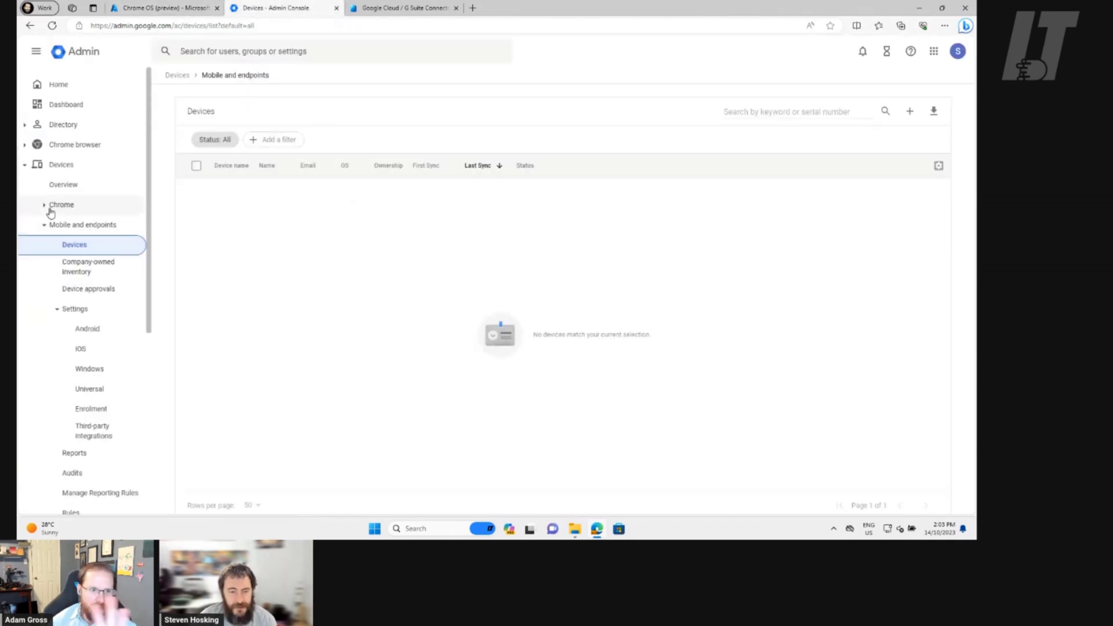
# Replace the Chrome for Desktop filter on Chrome settings with Platform: ChromeOS, then return to Intune
pyautogui.click(52, 208)
pyautogui.click(87, 265)
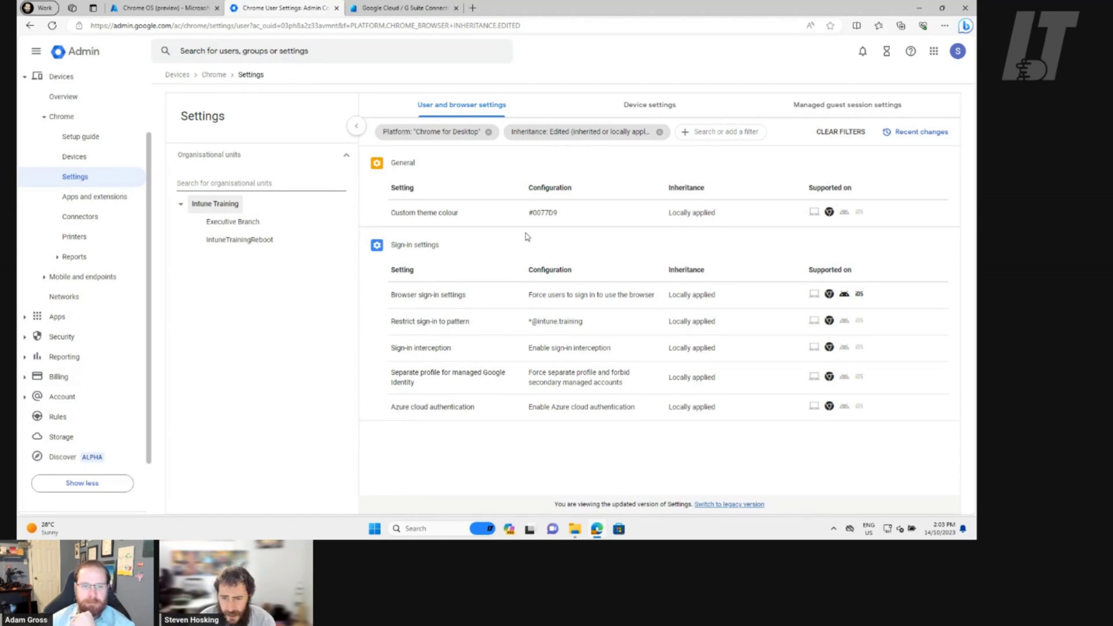
pyautogui.click(488, 132)
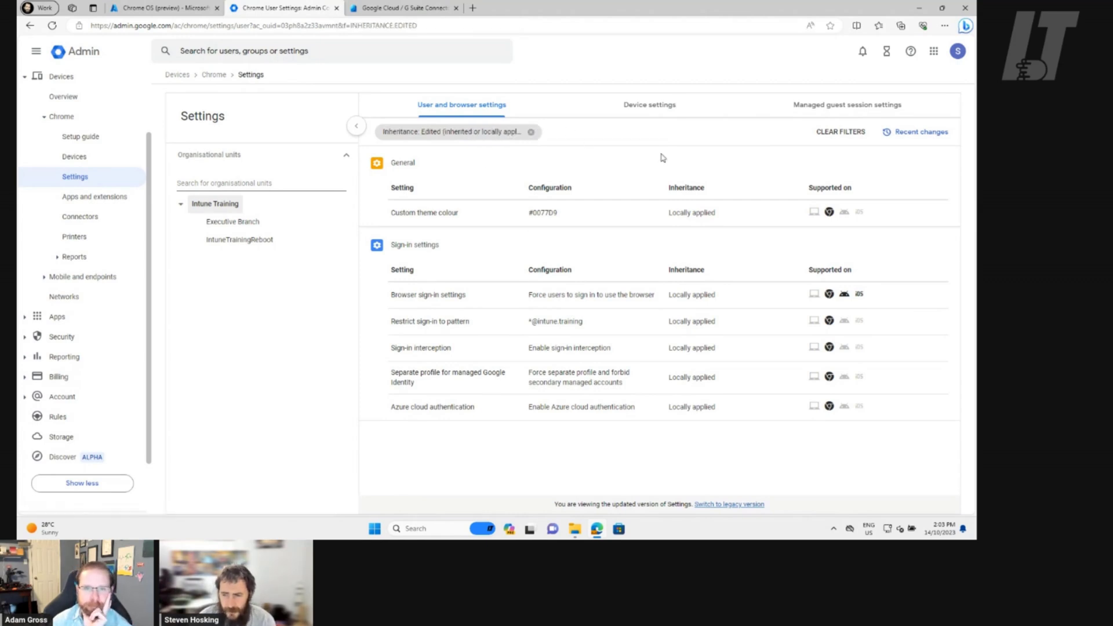
pyautogui.click(565, 133)
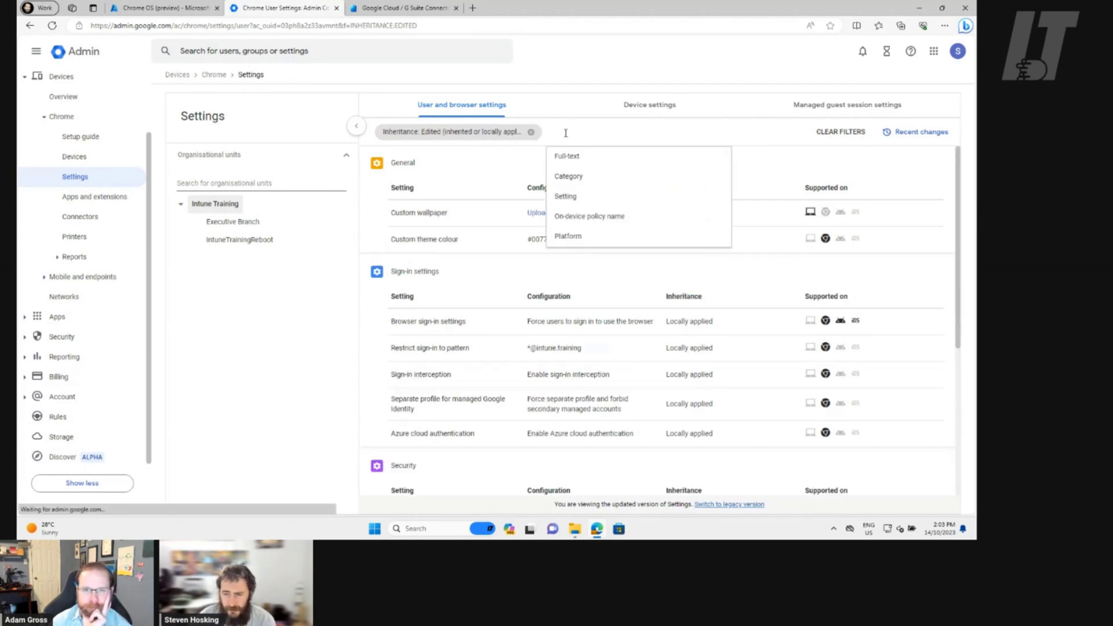
pyautogui.click(591, 237)
pyautogui.click(560, 163)
pyautogui.click(652, 240)
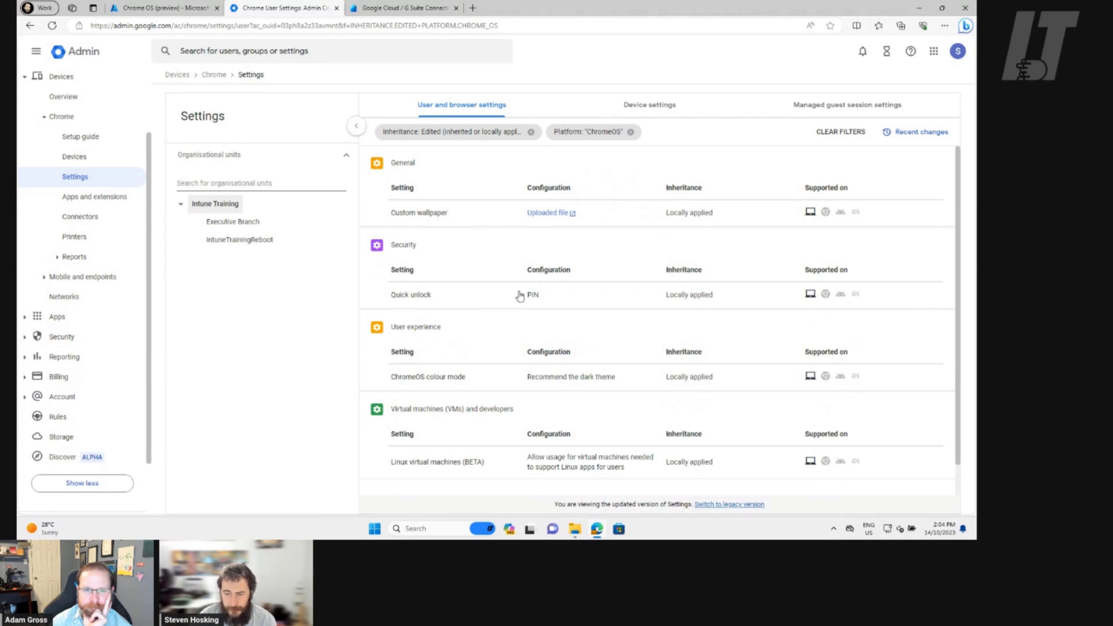
pyautogui.scroll(-1, 553, 301)
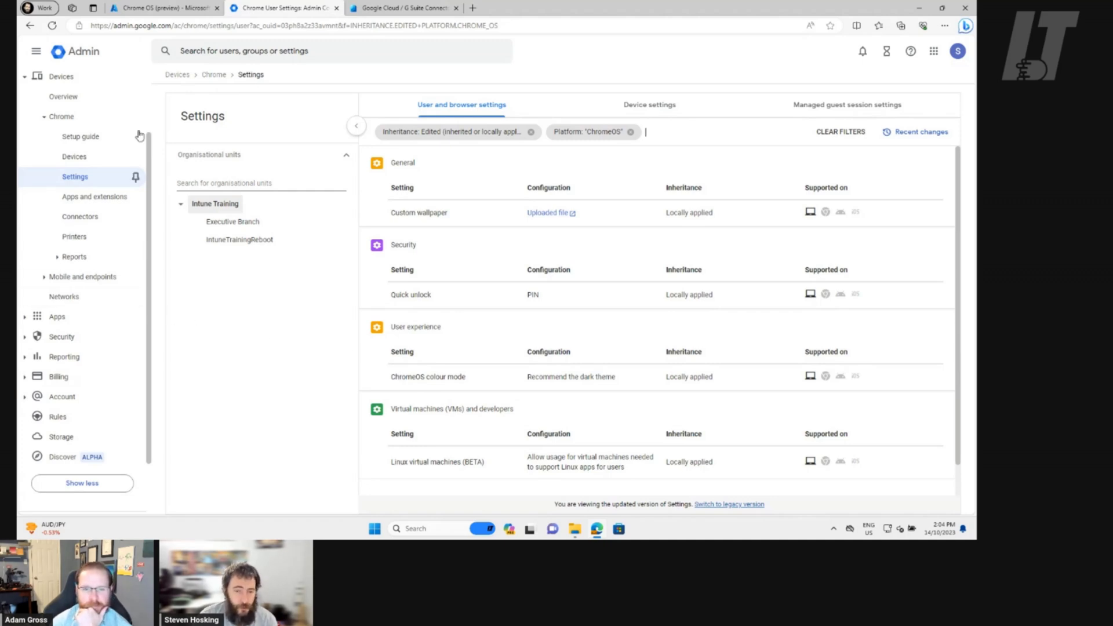
pyautogui.click(159, 8)
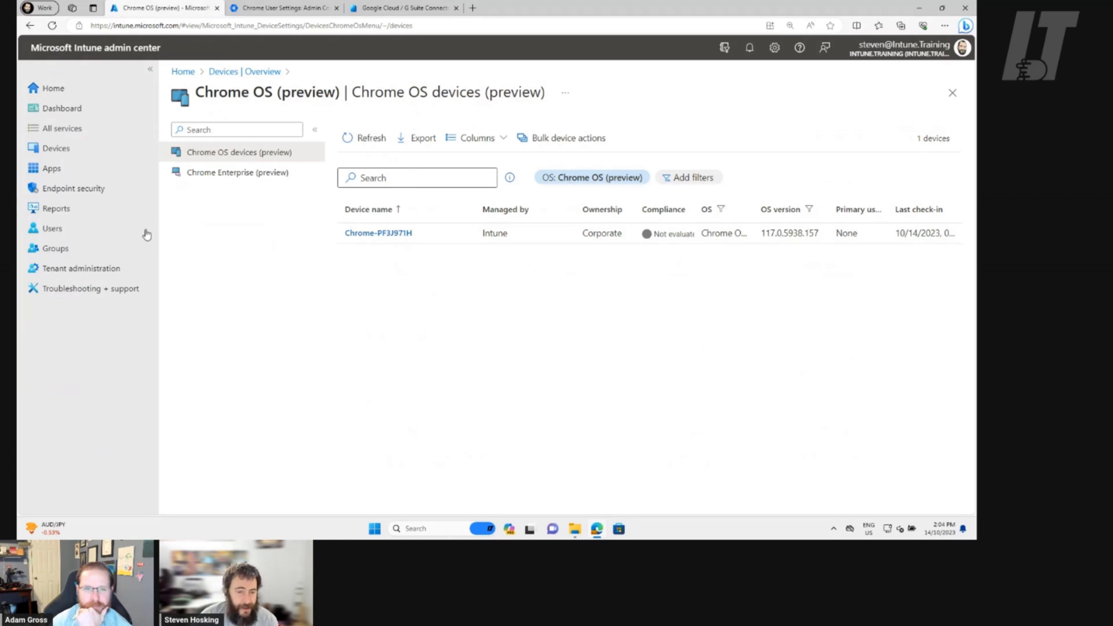
# Browse Intune's Apps, Endpoint security and Devices areas to reach the Chrome OS devices list
pyautogui.click(145, 169)
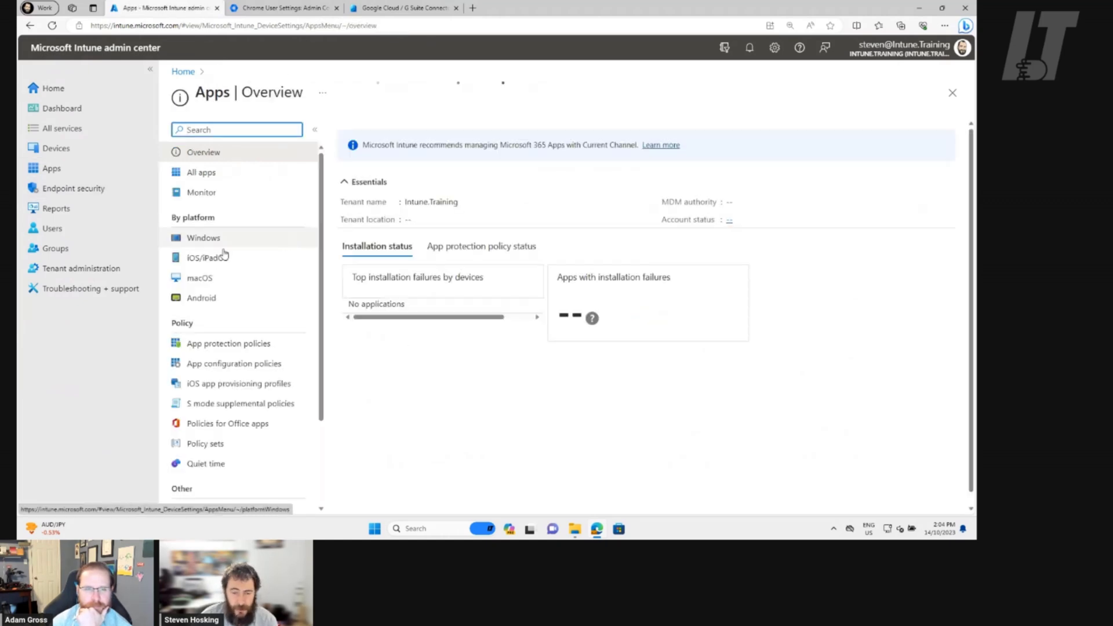
pyautogui.click(87, 190)
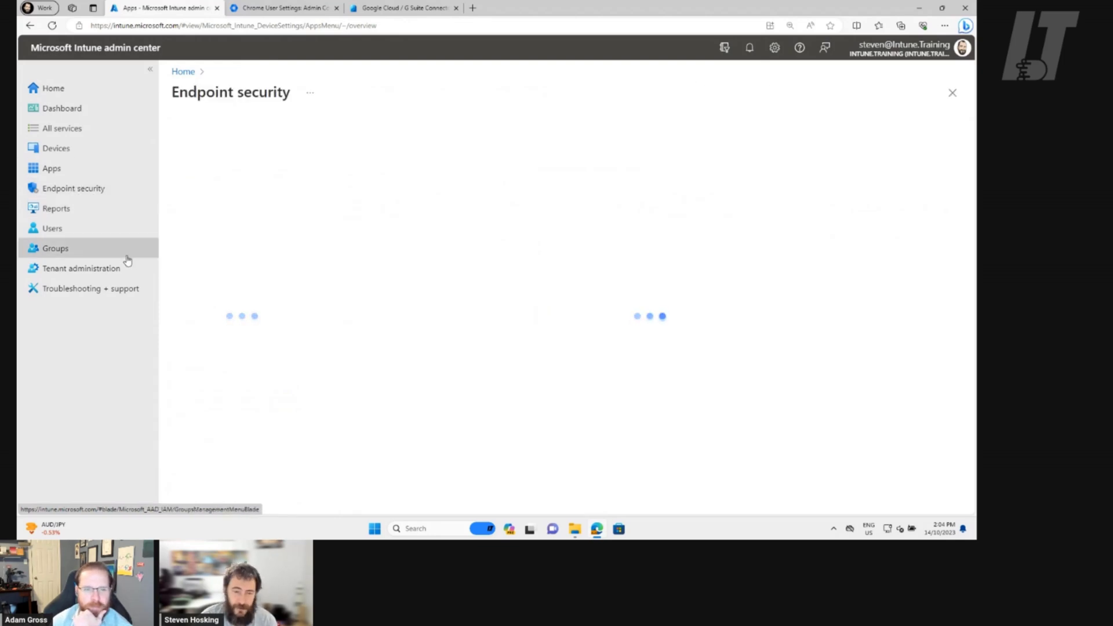
pyautogui.click(58, 154)
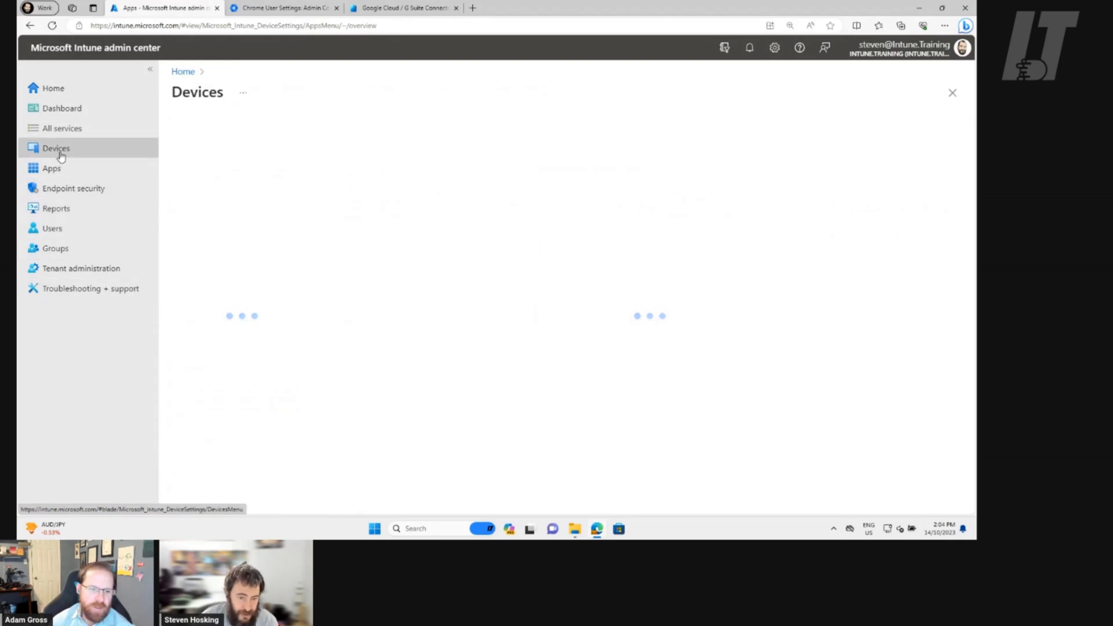
pyautogui.scroll(-3, 290, 316)
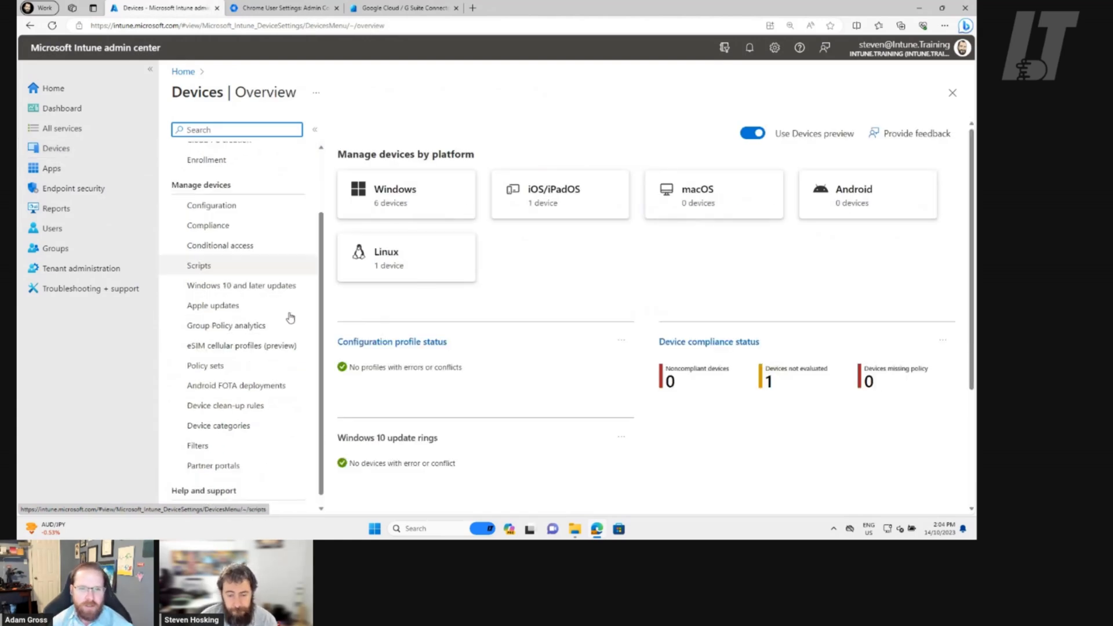
pyautogui.scroll(-3, 443, 466)
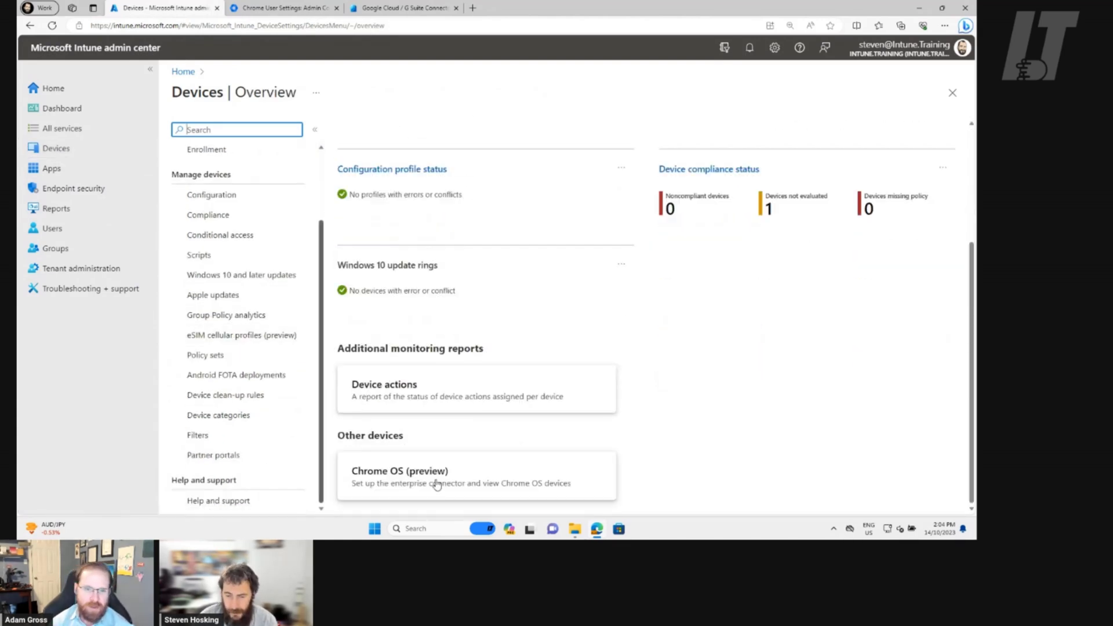
pyautogui.click(436, 485)
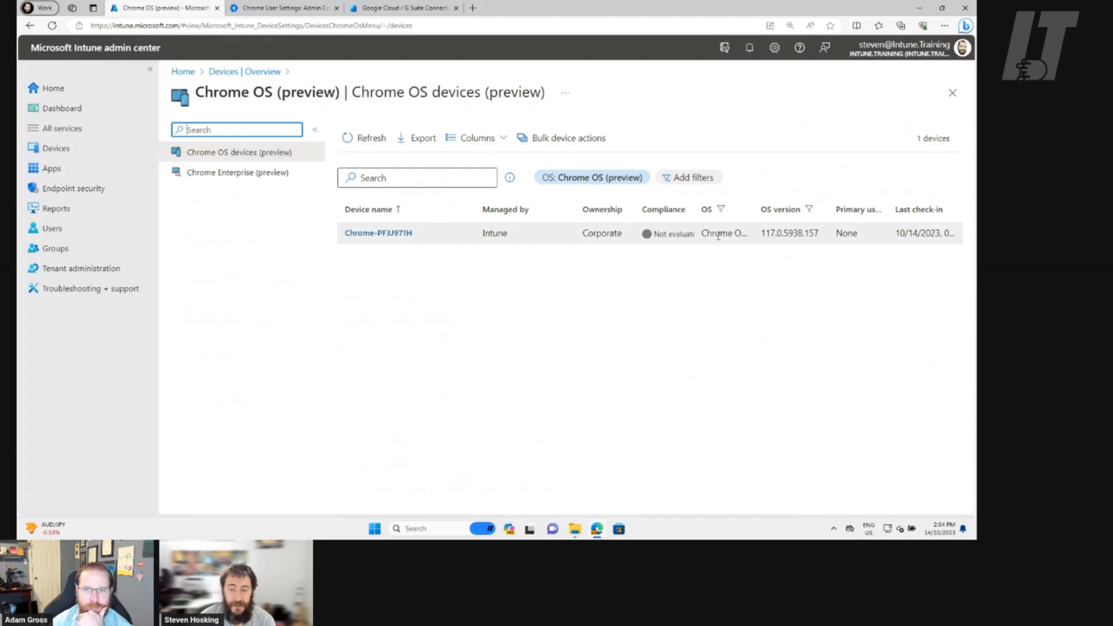
# Highlight the Chrome device's compliance status in the Chrome OS devices list
pyautogui.click(656, 240)
pyautogui.moveTo(656, 240); pyautogui.dragTo(699, 240)
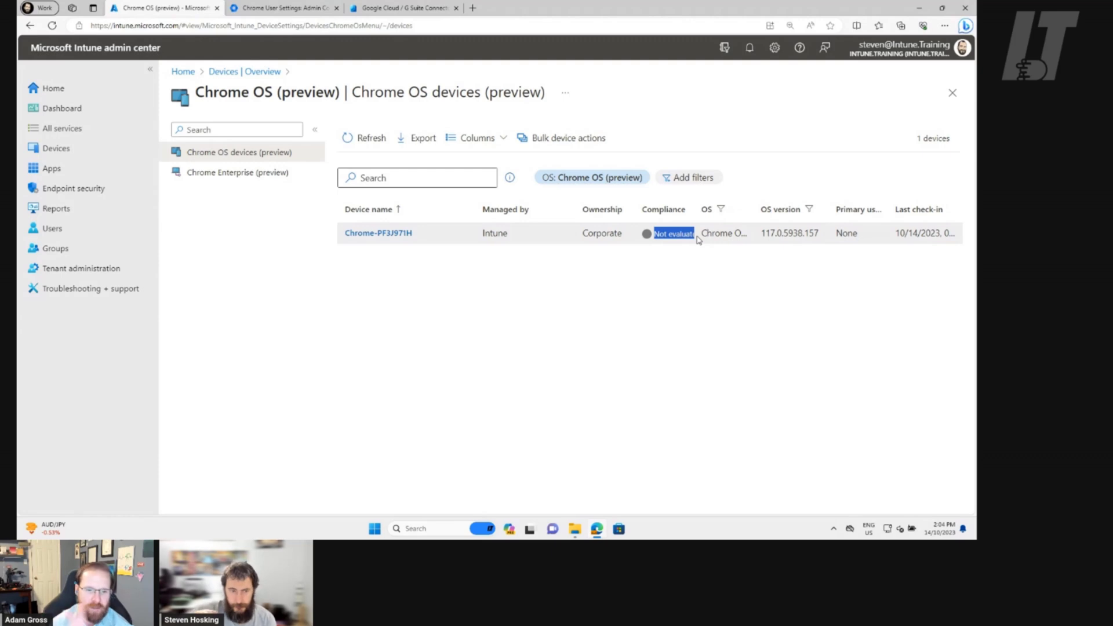
pyautogui.click(629, 418)
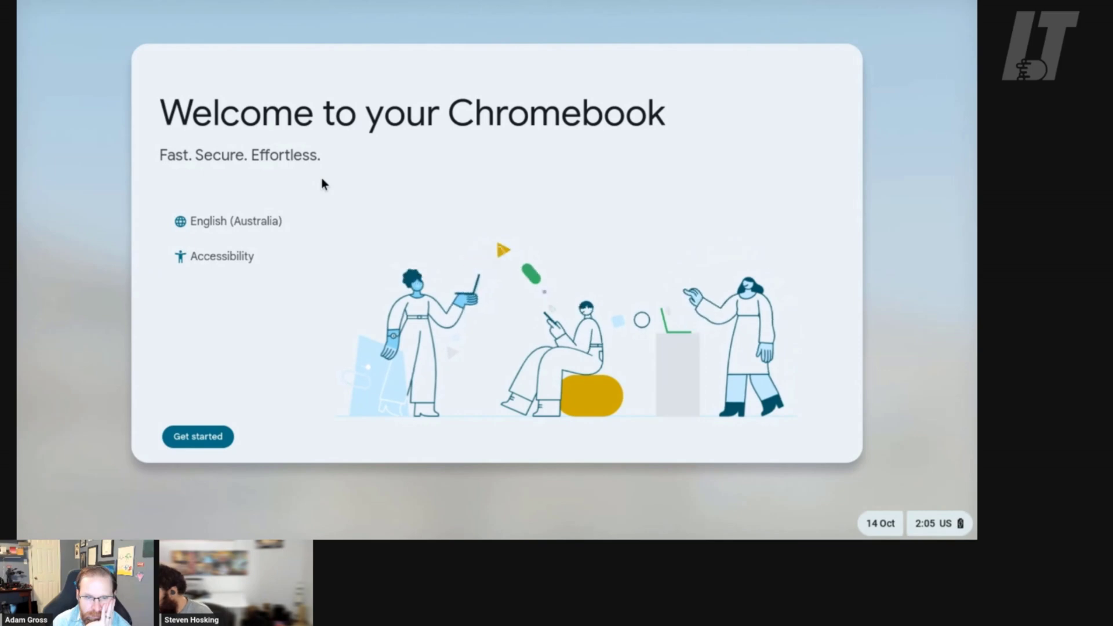
# Start Chromebook setup and confirm enterprise enrolment into intune.training is complete
pyautogui.click(184, 441)
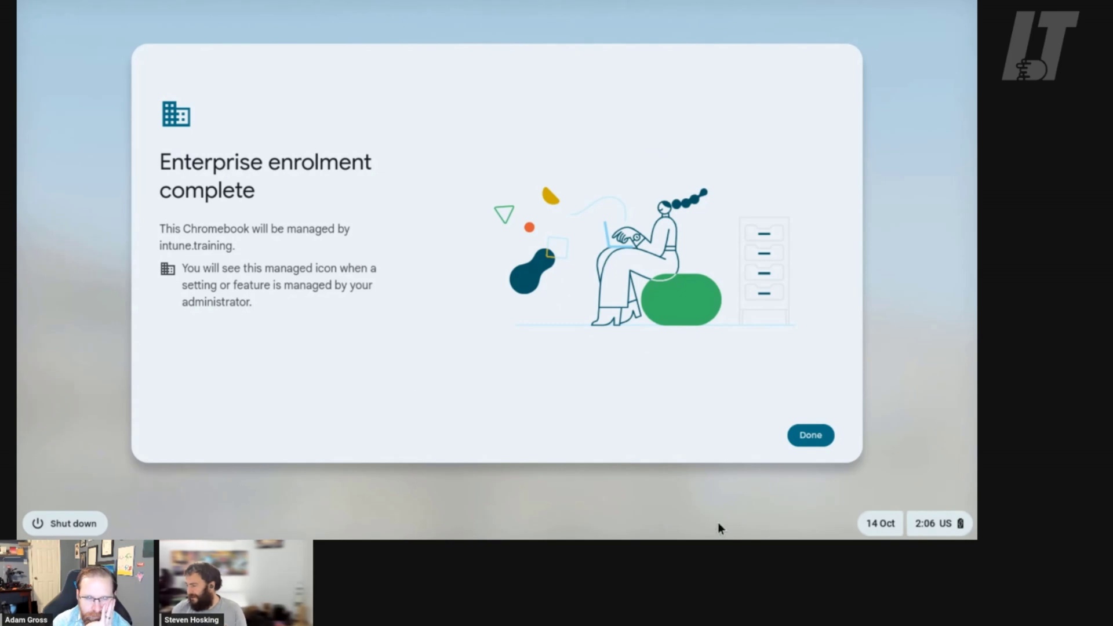
pyautogui.click(819, 444)
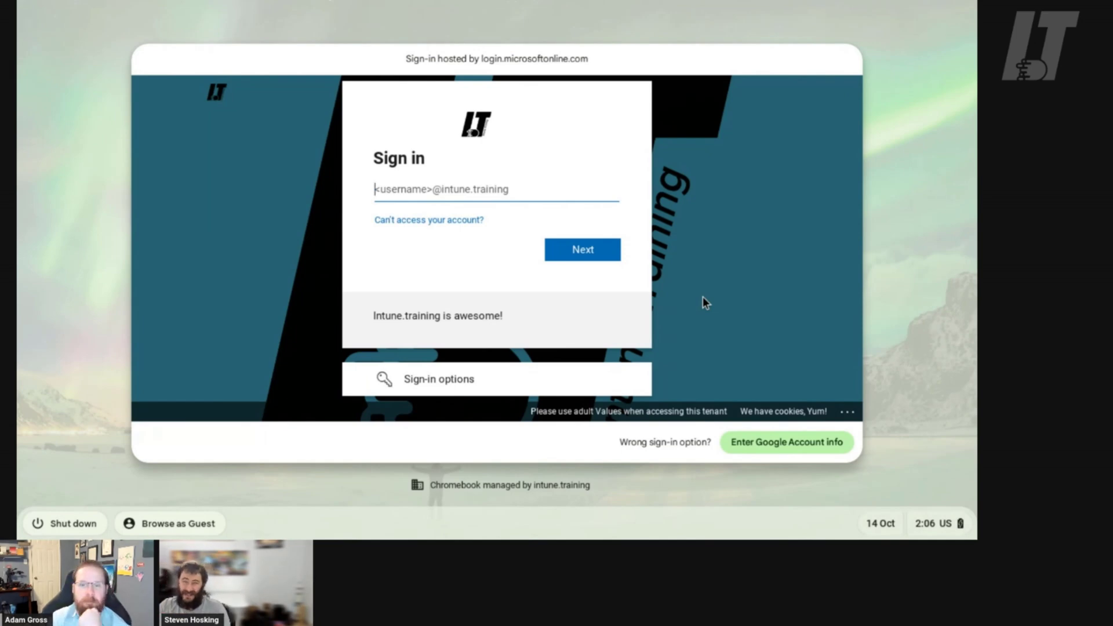
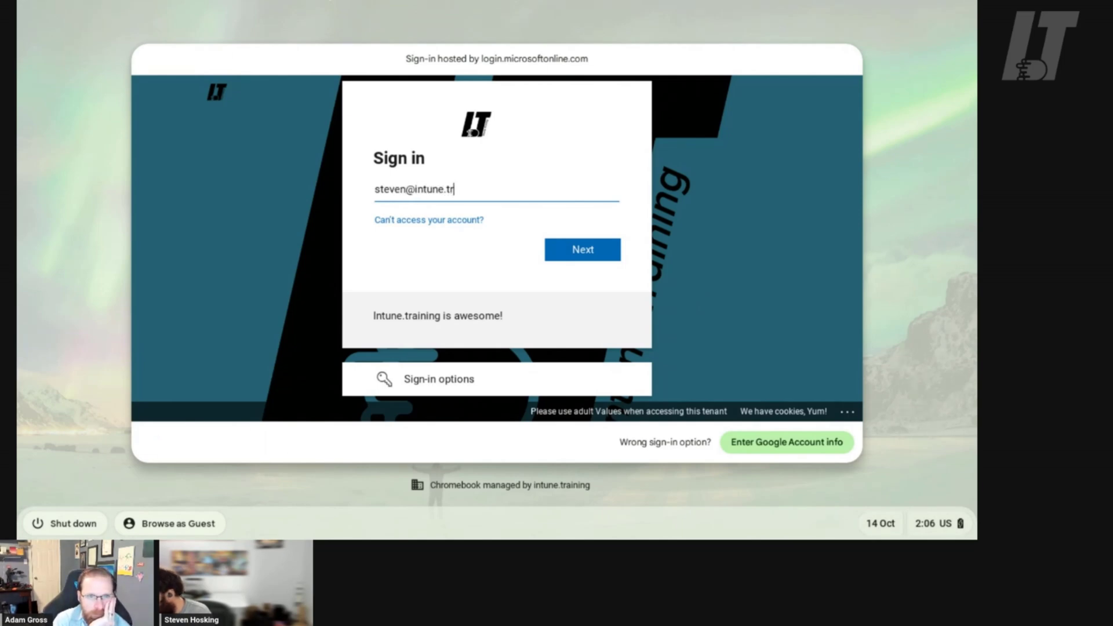
# Sign in with the user's intune.training work e-mail and password, choosing to stay signed in
pyautogui.press('Return')
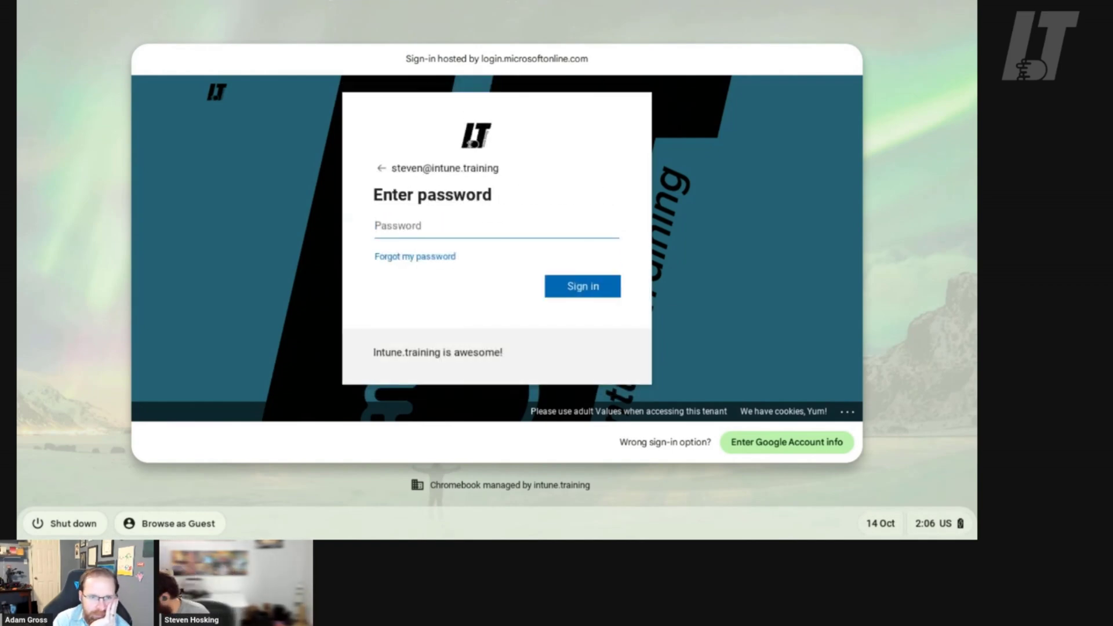
pyautogui.write('*********')
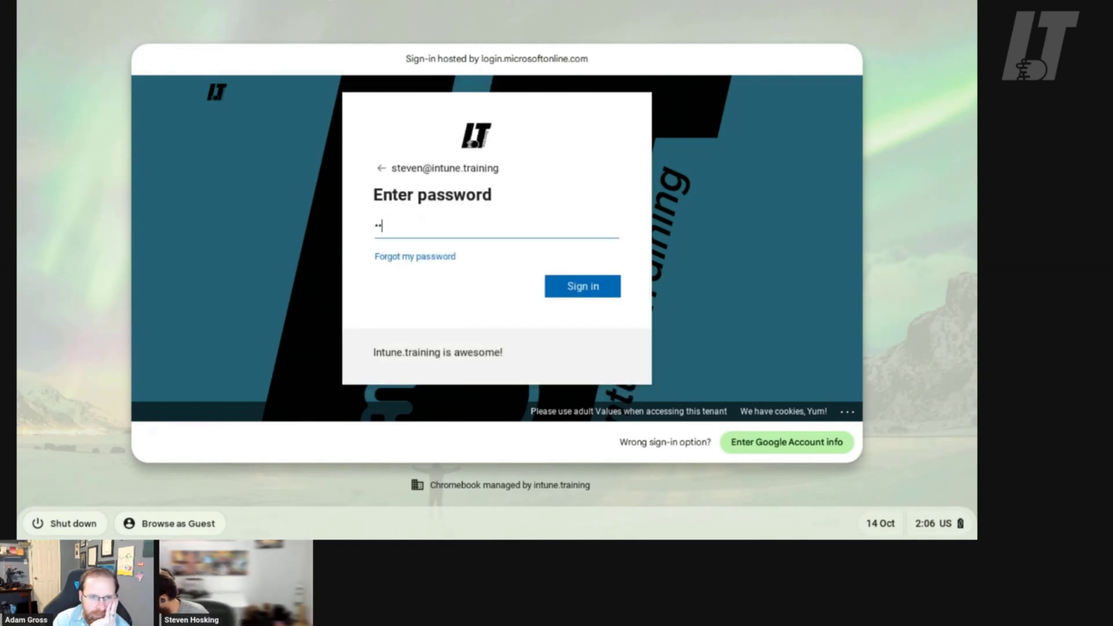
pyautogui.press('Return')
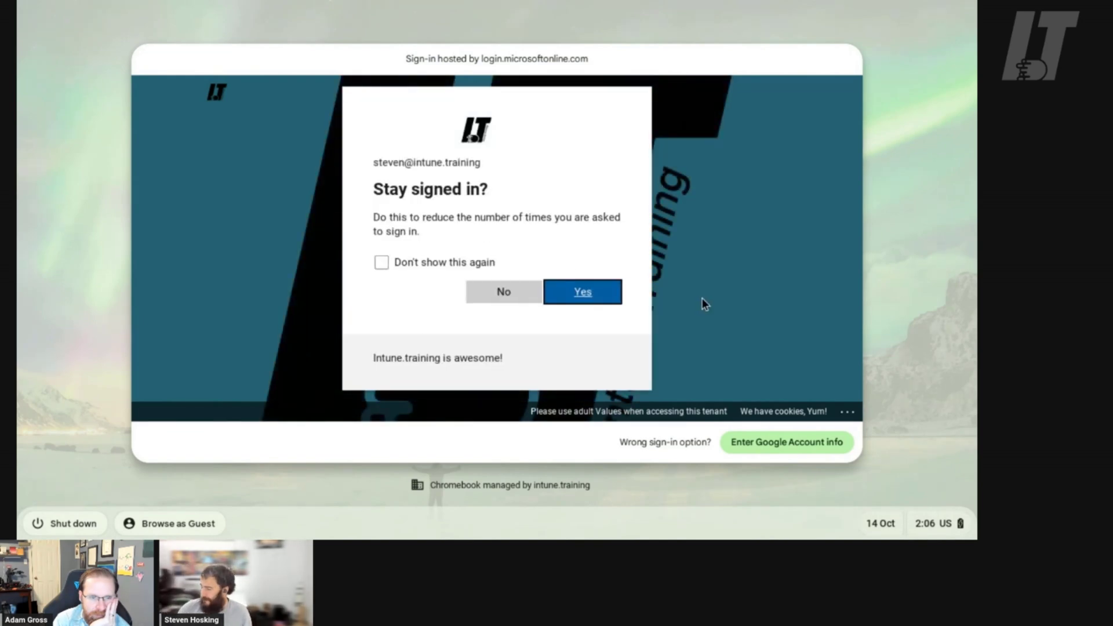
pyautogui.click(586, 292)
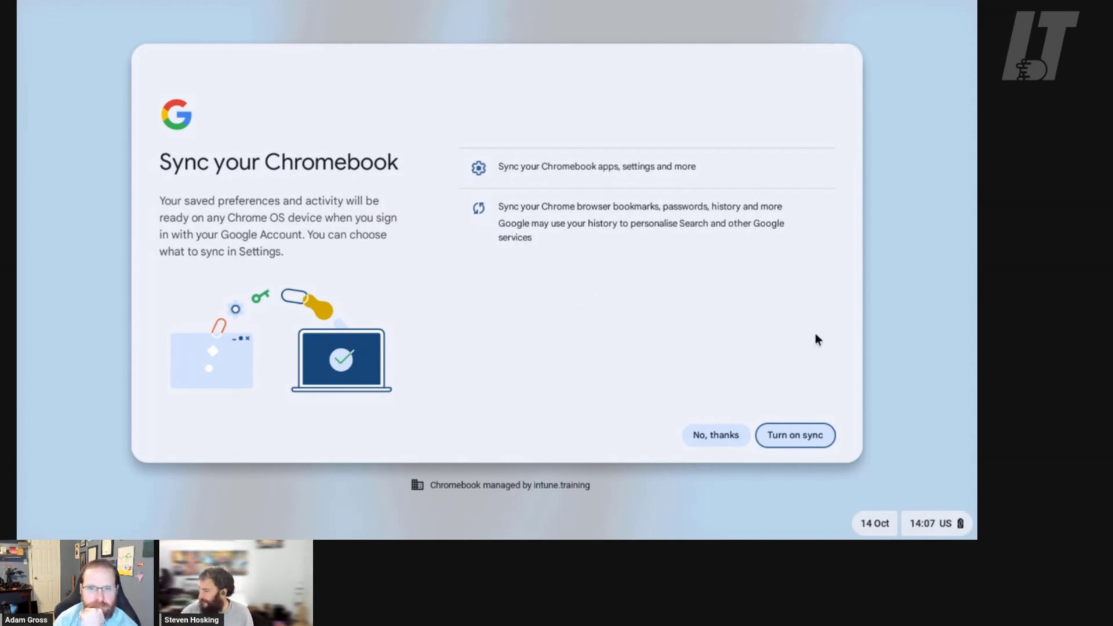
# Turn on sync, skip the PIN, decline phone connection, and keep default touchpad and display settings
pyautogui.click(789, 435)
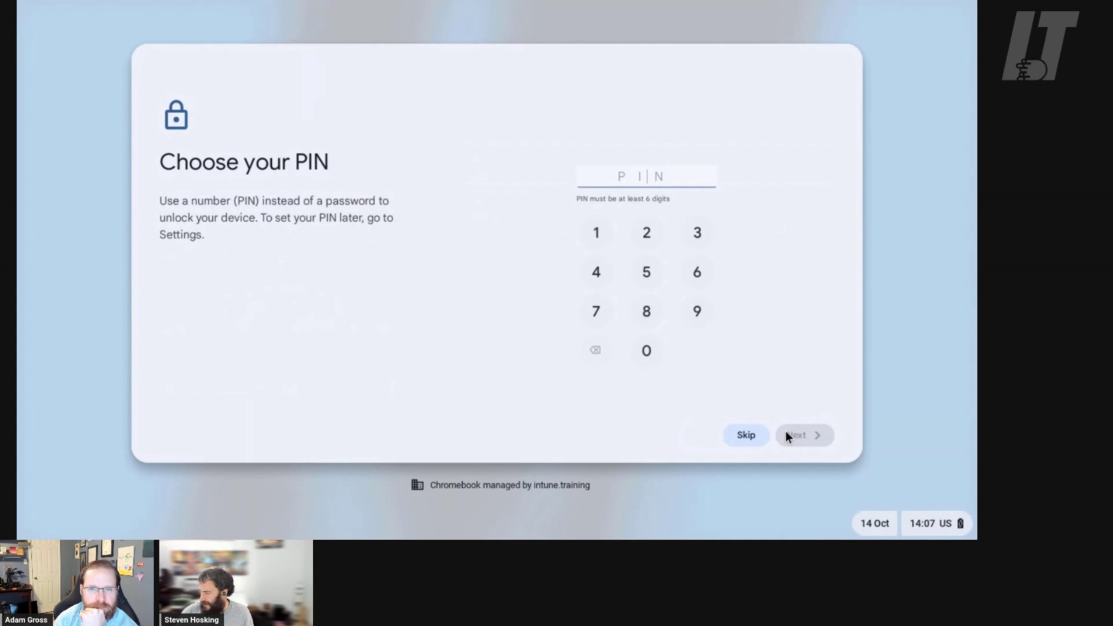
pyautogui.click(742, 436)
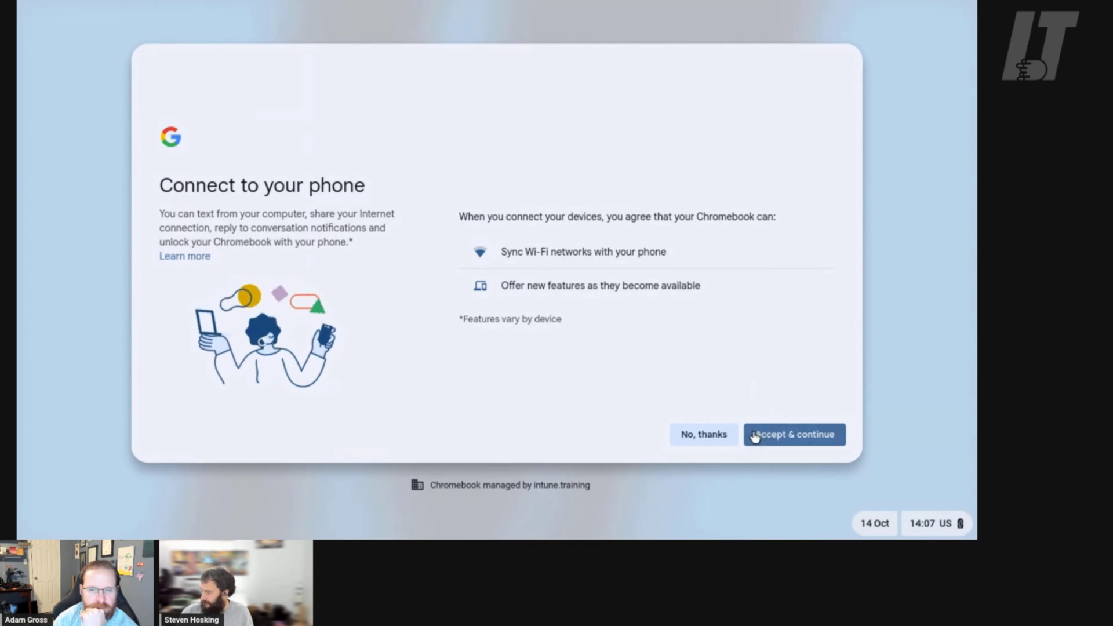
pyautogui.click(717, 436)
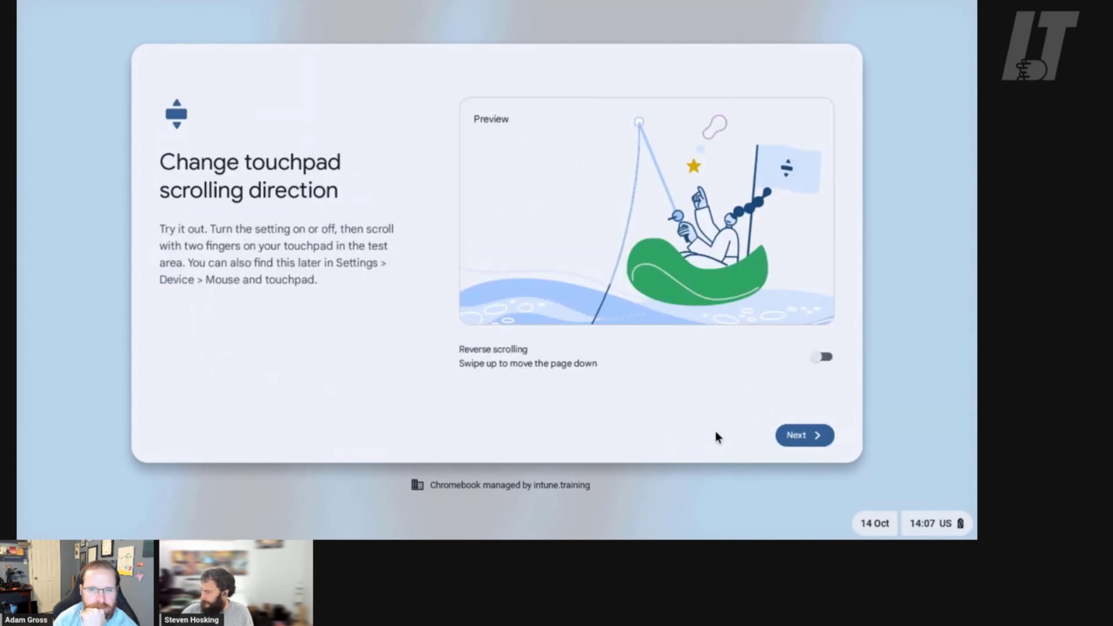
pyautogui.click(802, 446)
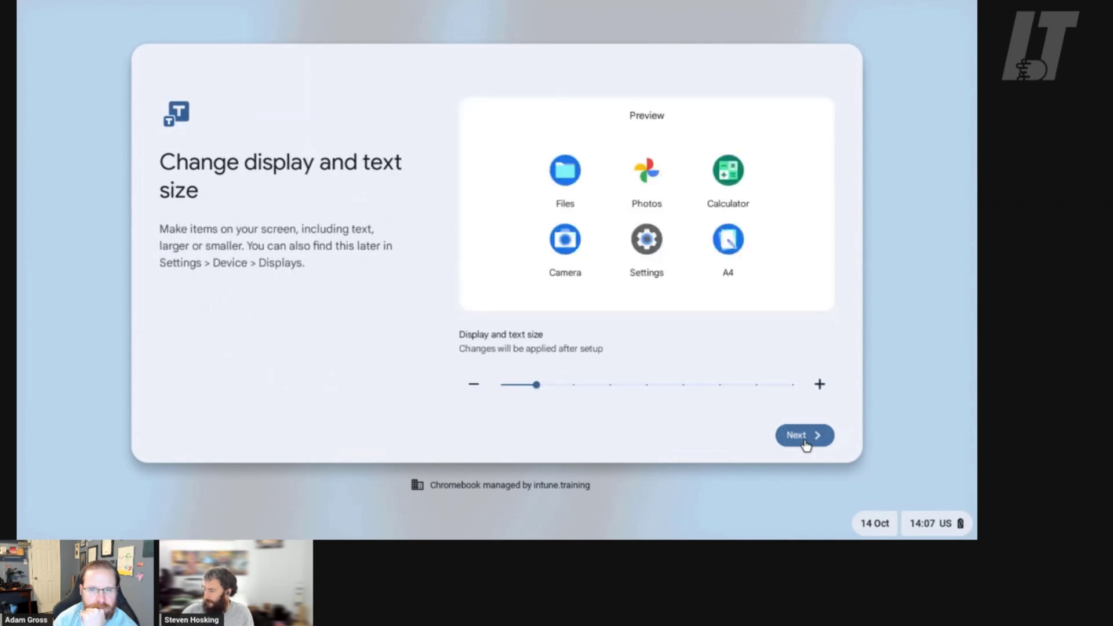
pyautogui.click(805, 442)
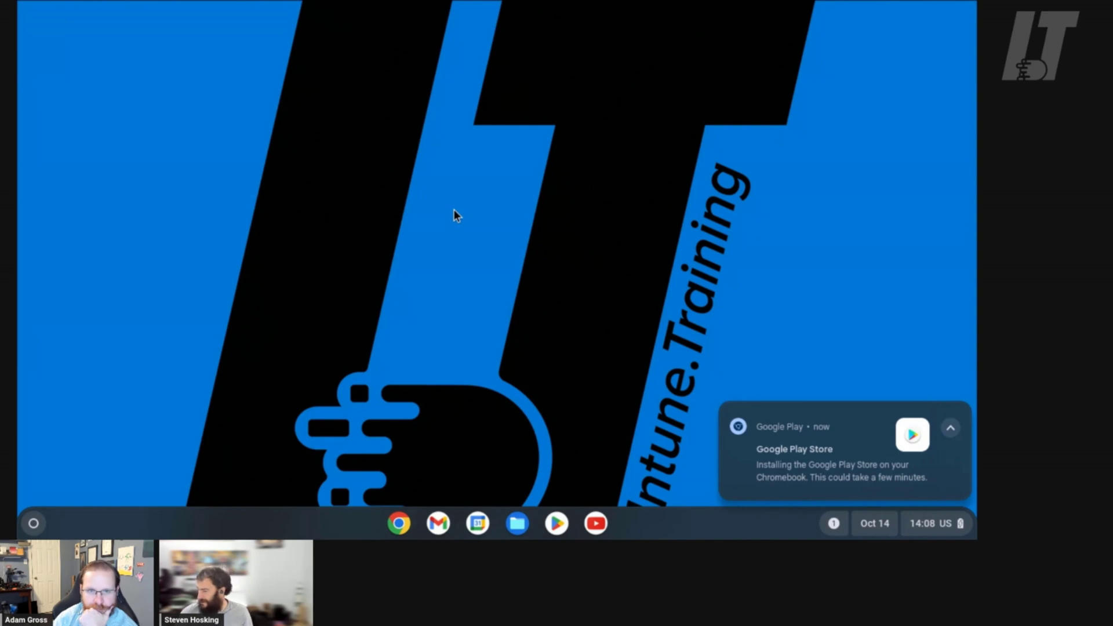
# Open portal.office.com in Chrome and check the list of installed extensions
pyautogui.click(400, 523)
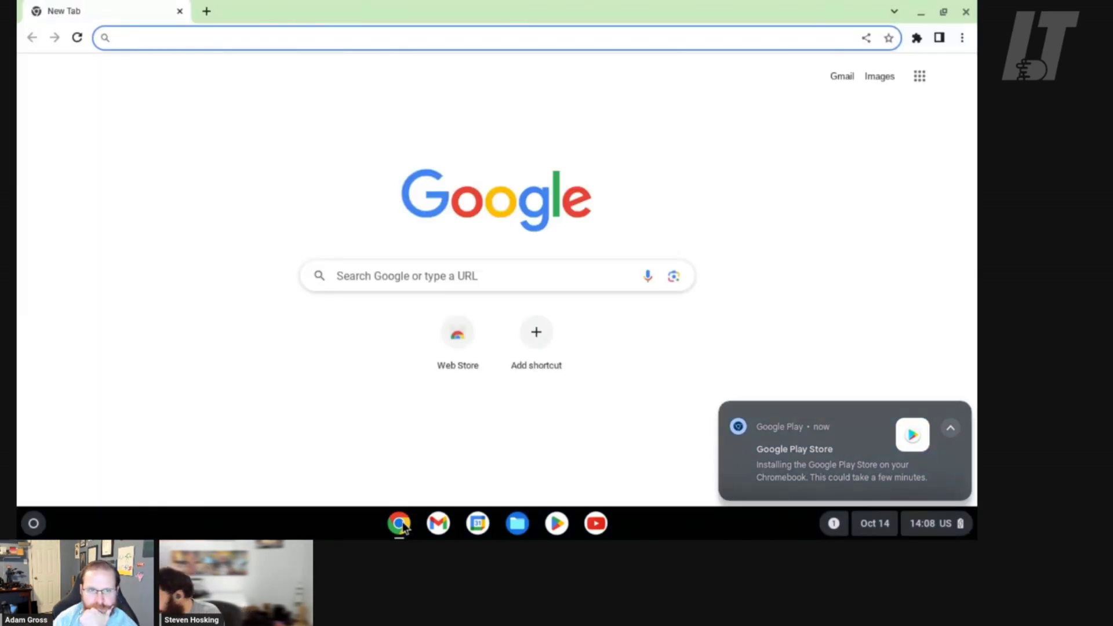
pyautogui.write('port')
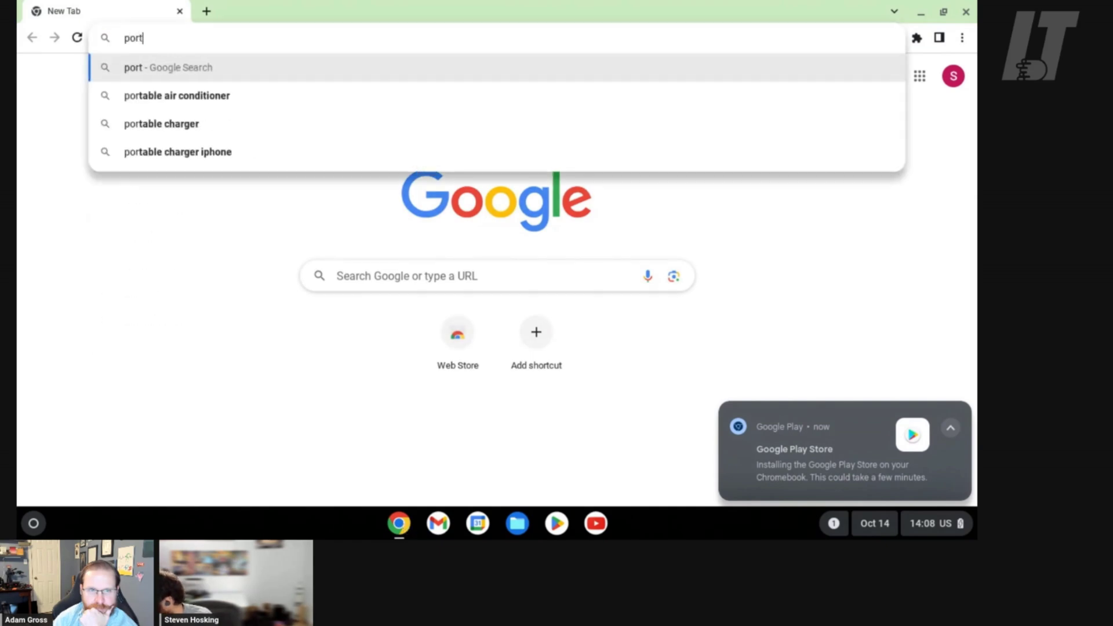
pyautogui.write('al.office.com')
pyautogui.press('Return')
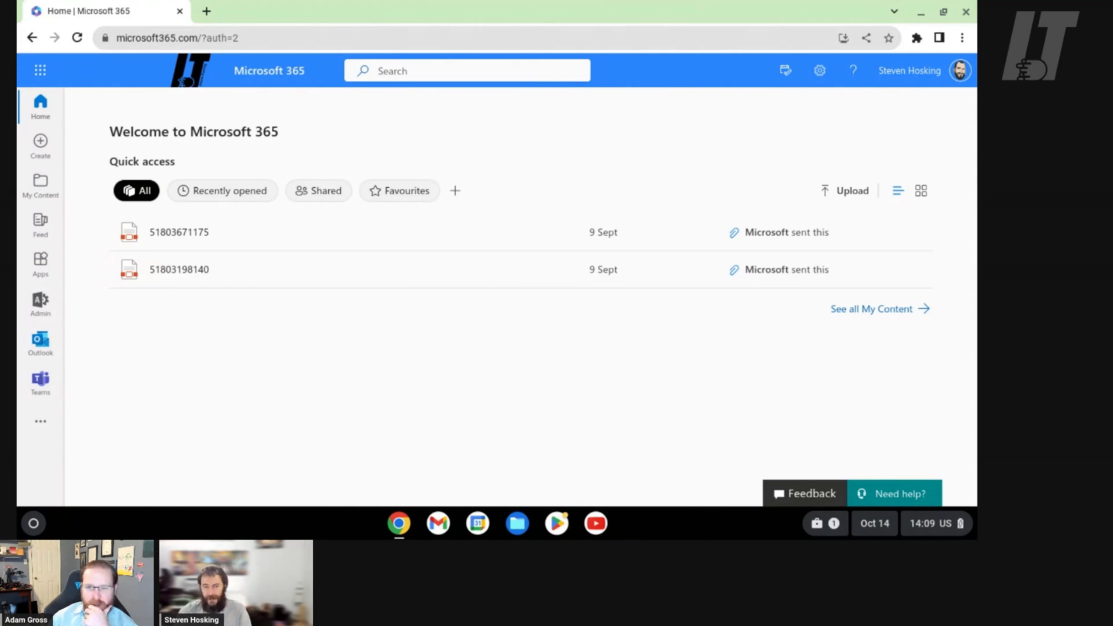
pyautogui.click(916, 38)
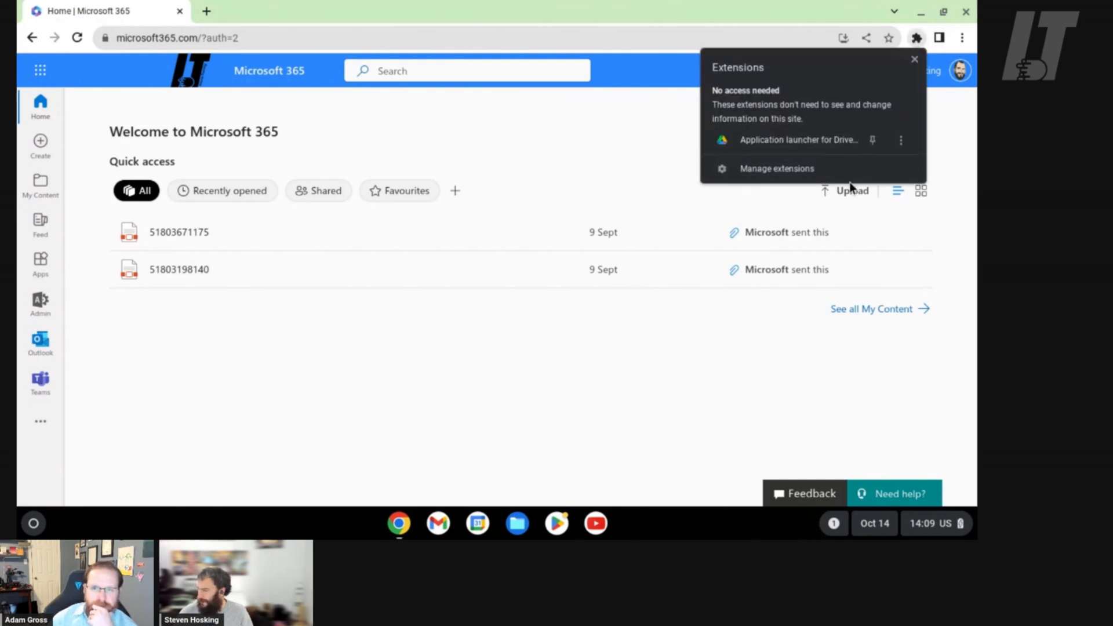
pyautogui.click(551, 333)
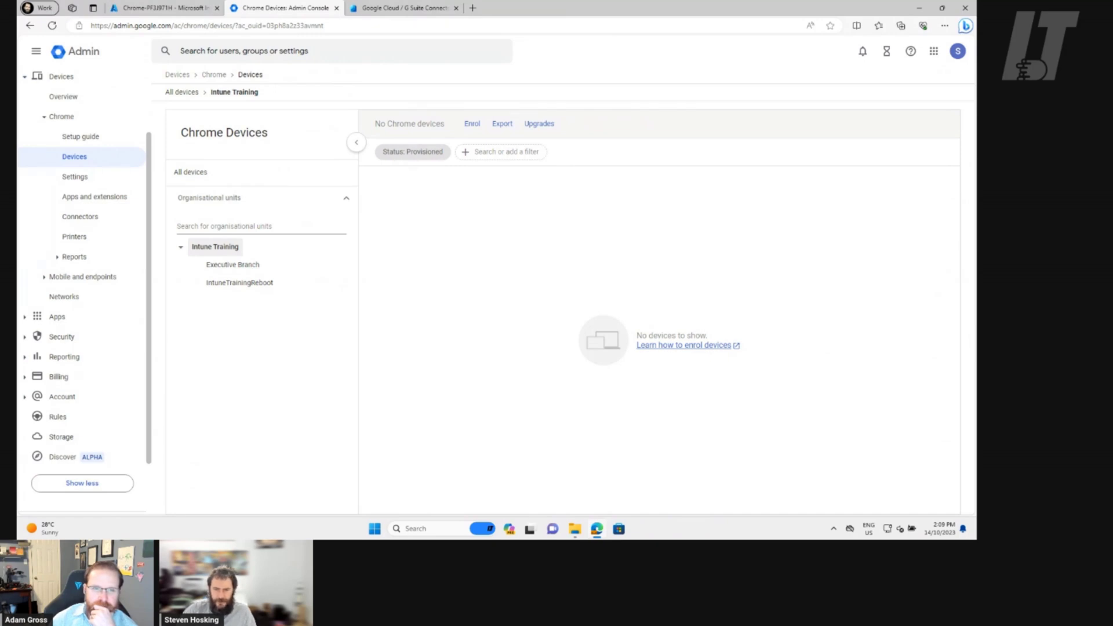
# Show all Chrome devices and open the details of the Chromebook with serial PF3J971H
pyautogui.click(202, 173)
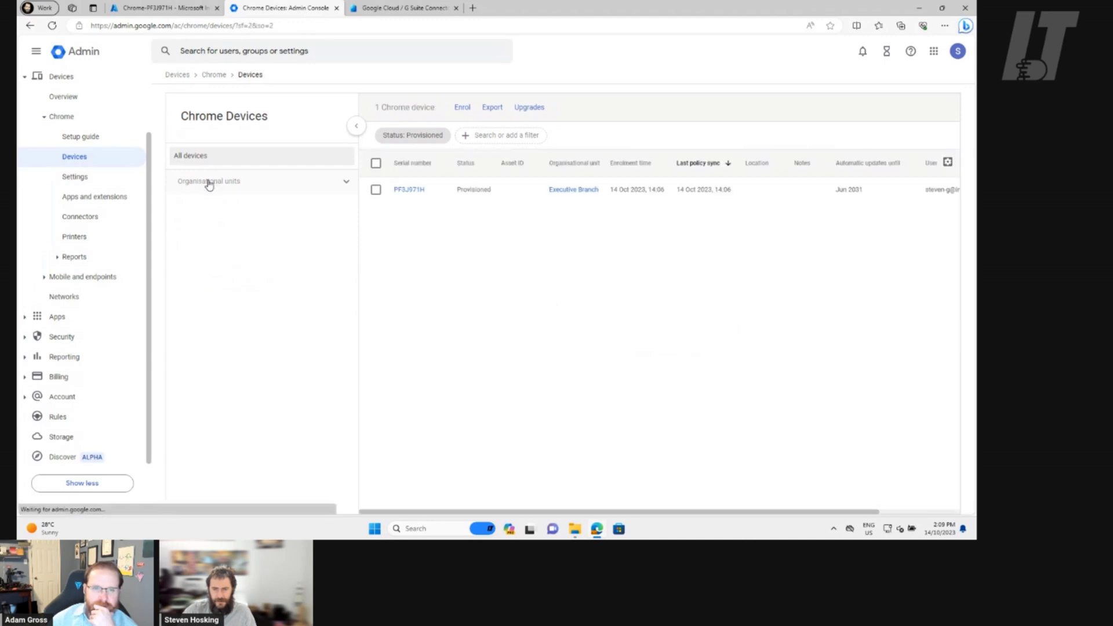
pyautogui.click(408, 190)
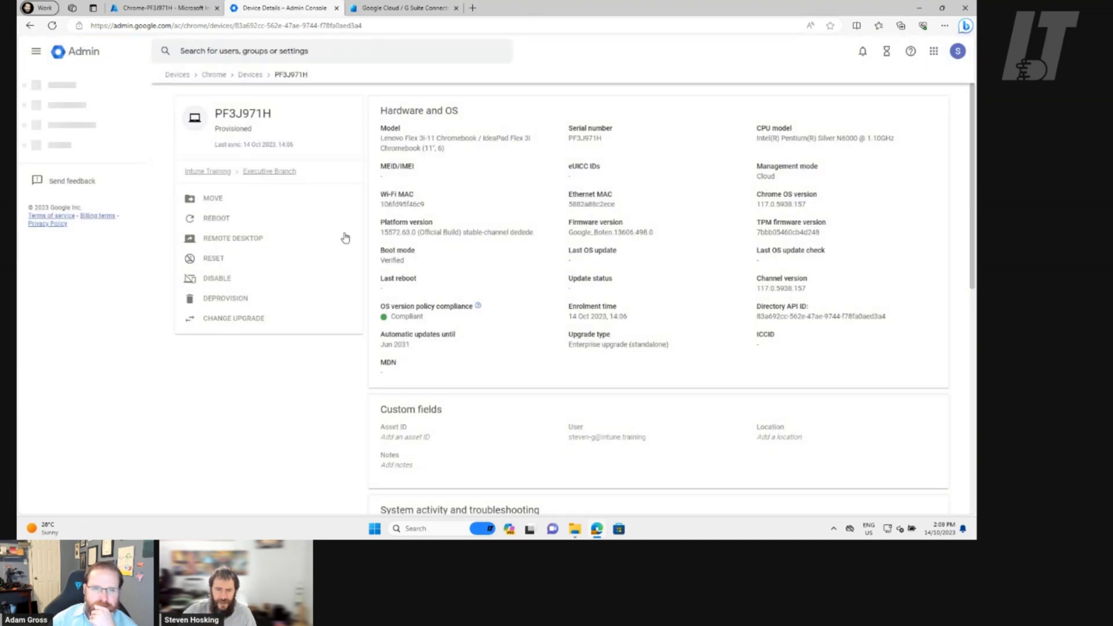
# Highlight the Compliant OS version policy and the 14 Oct 2023, 14:06 enrolment time
pyautogui.moveTo(429, 323); pyautogui.dragTo(386, 321)
pyautogui.click(556, 330)
pyautogui.moveTo(637, 316); pyautogui.dragTo(571, 317)
pyautogui.click(664, 235)
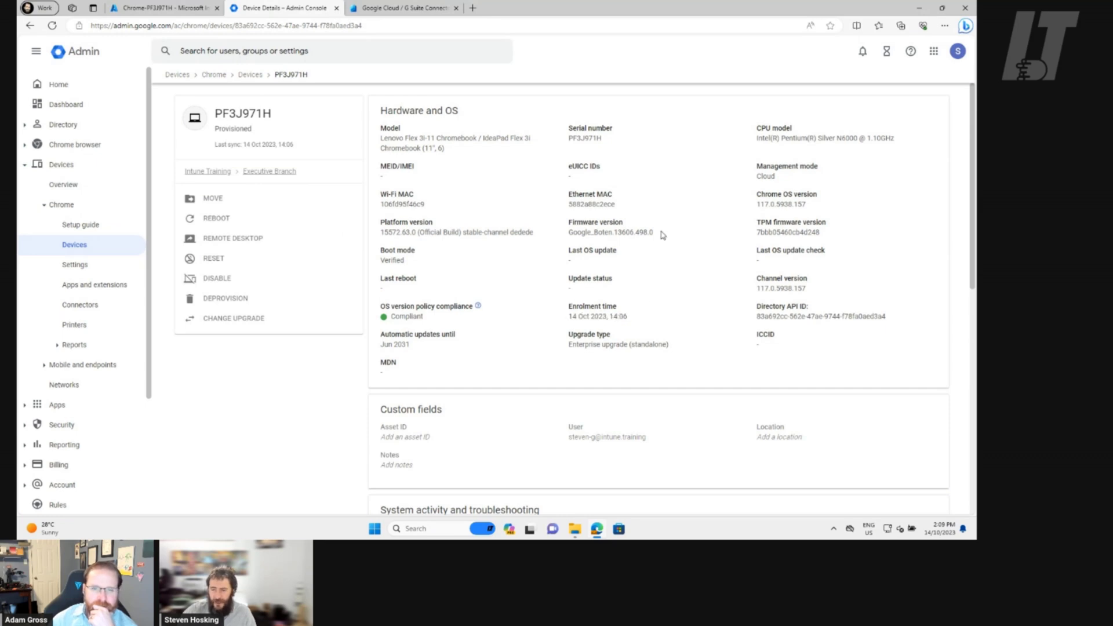
pyautogui.scroll(-3, 664, 232)
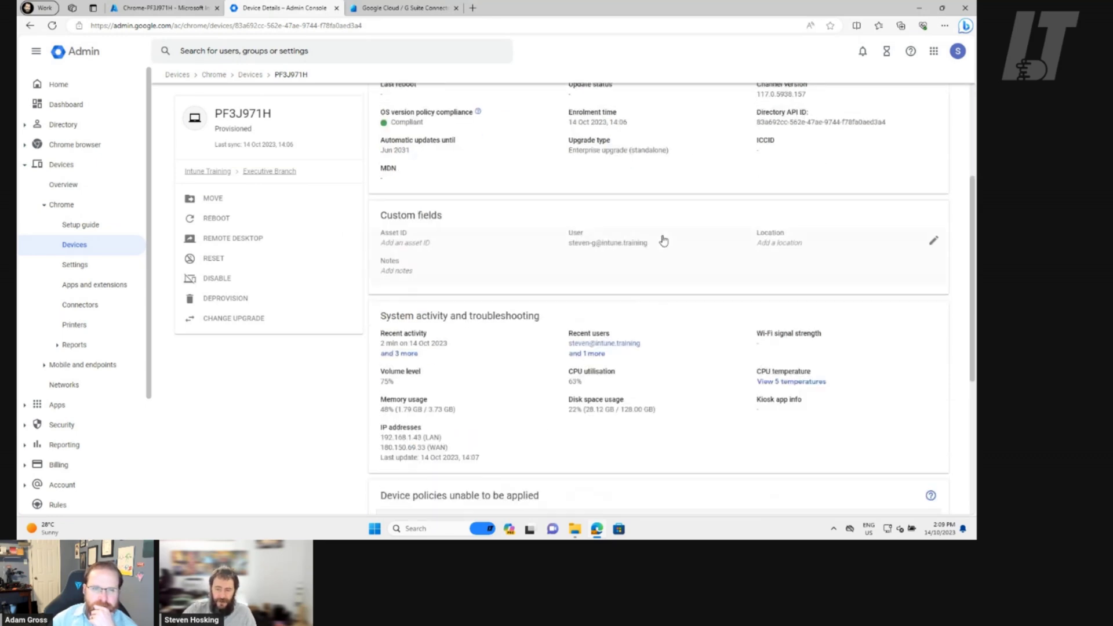
pyautogui.scroll(-2, 664, 240)
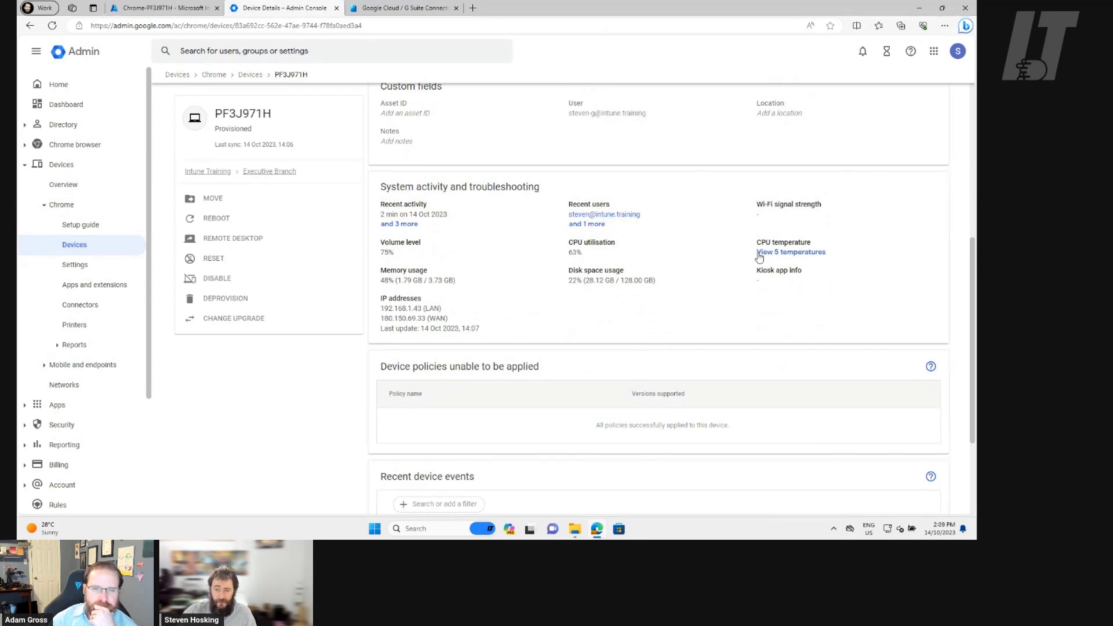
pyautogui.scroll(-1, 661, 263)
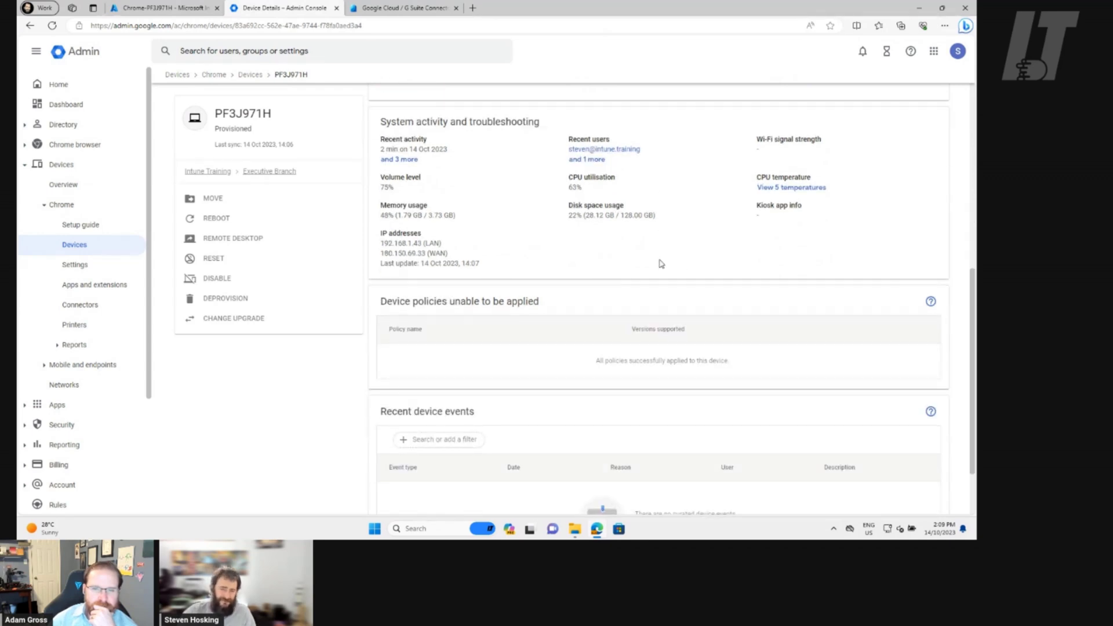
pyautogui.scroll(1, 697, 259)
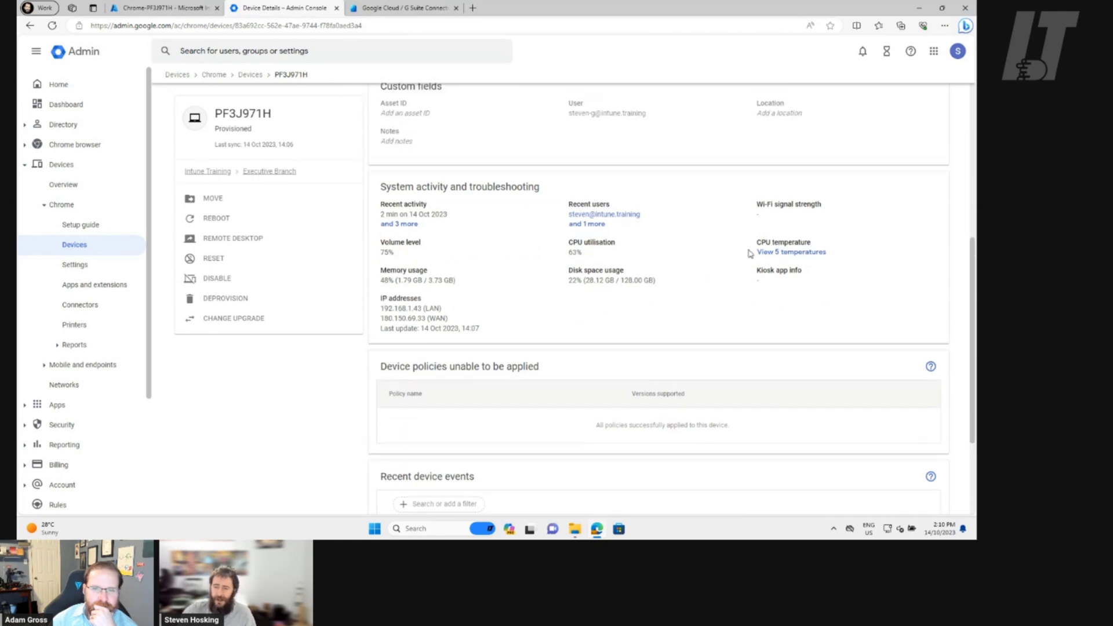
# Review CPU temperature, disk space and memory usage, then move to the device's Intune page
pyautogui.click(789, 254)
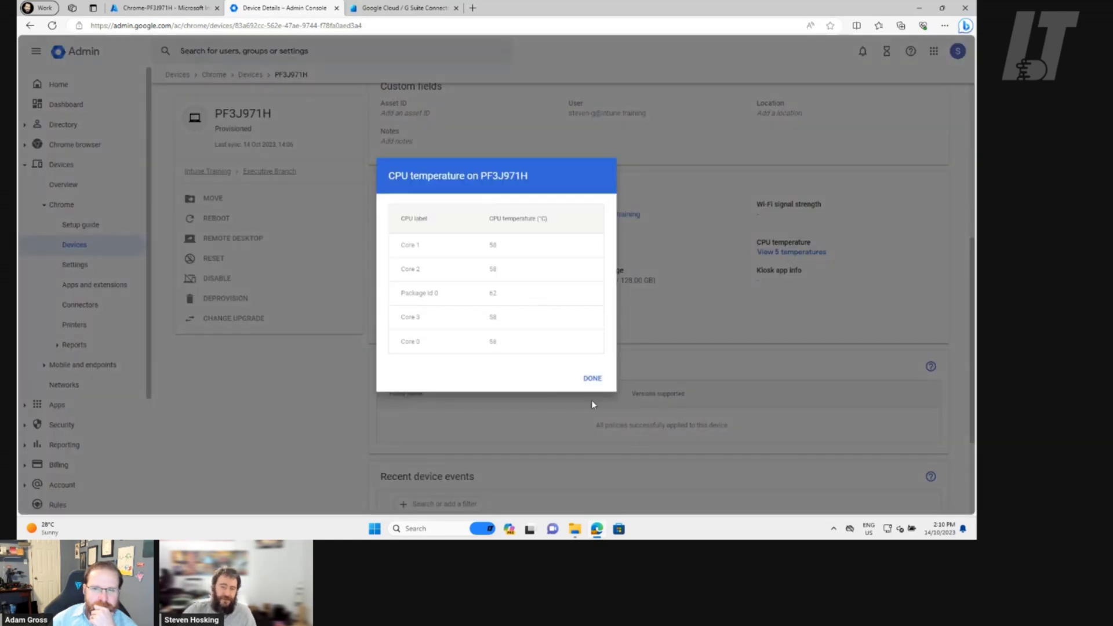
pyautogui.click(592, 379)
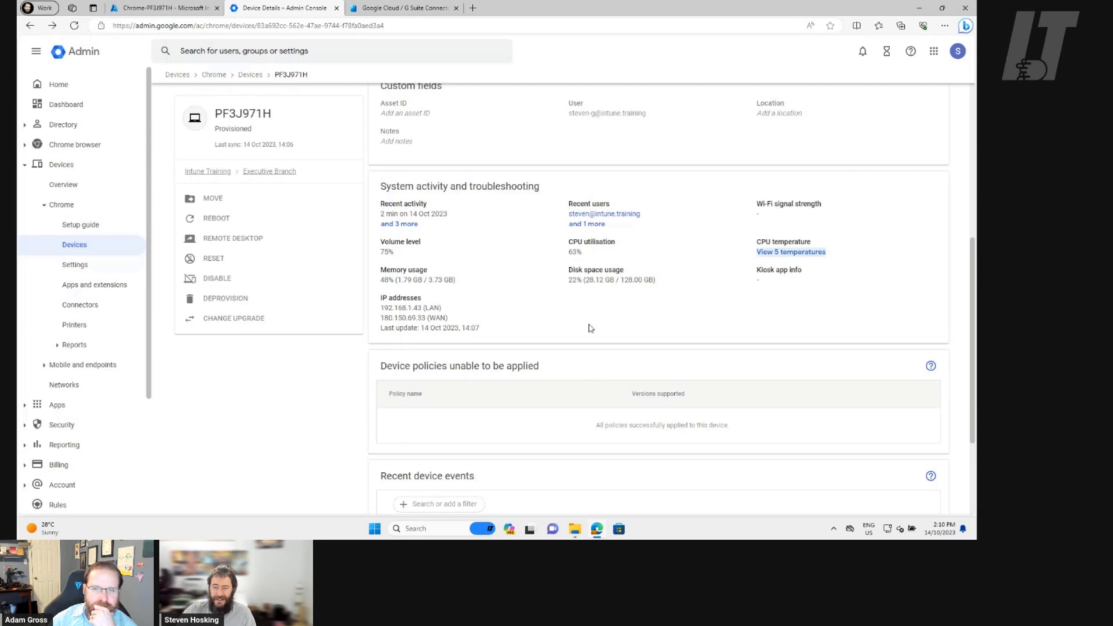
pyautogui.moveTo(560, 274); pyautogui.dragTo(666, 294)
pyautogui.click(520, 318)
pyautogui.moveTo(480, 281); pyautogui.dragTo(368, 281)
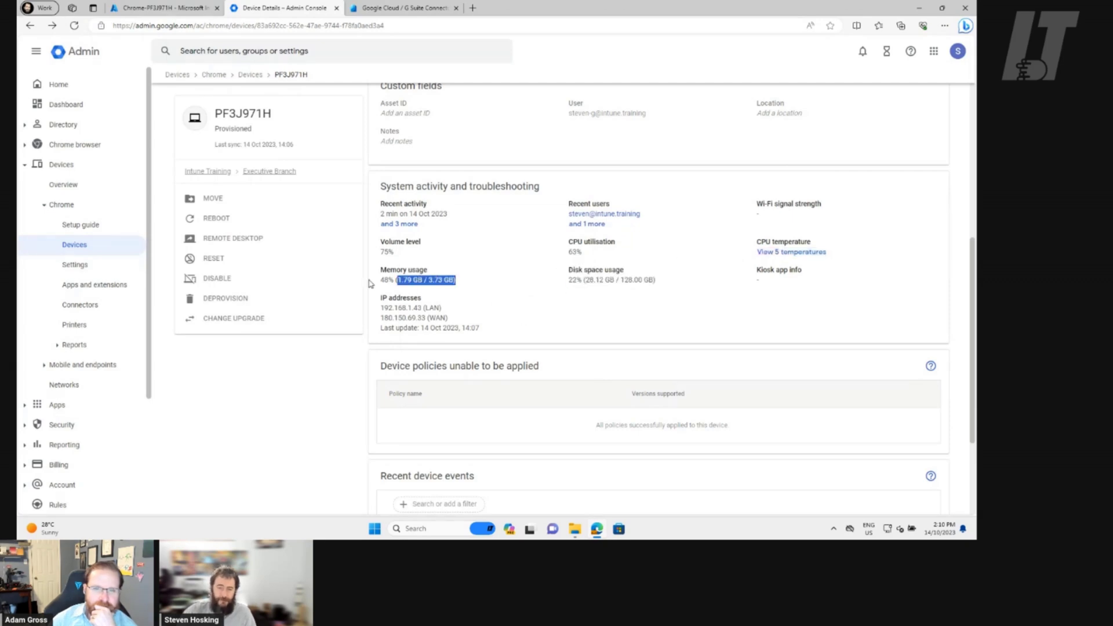
pyautogui.click(568, 315)
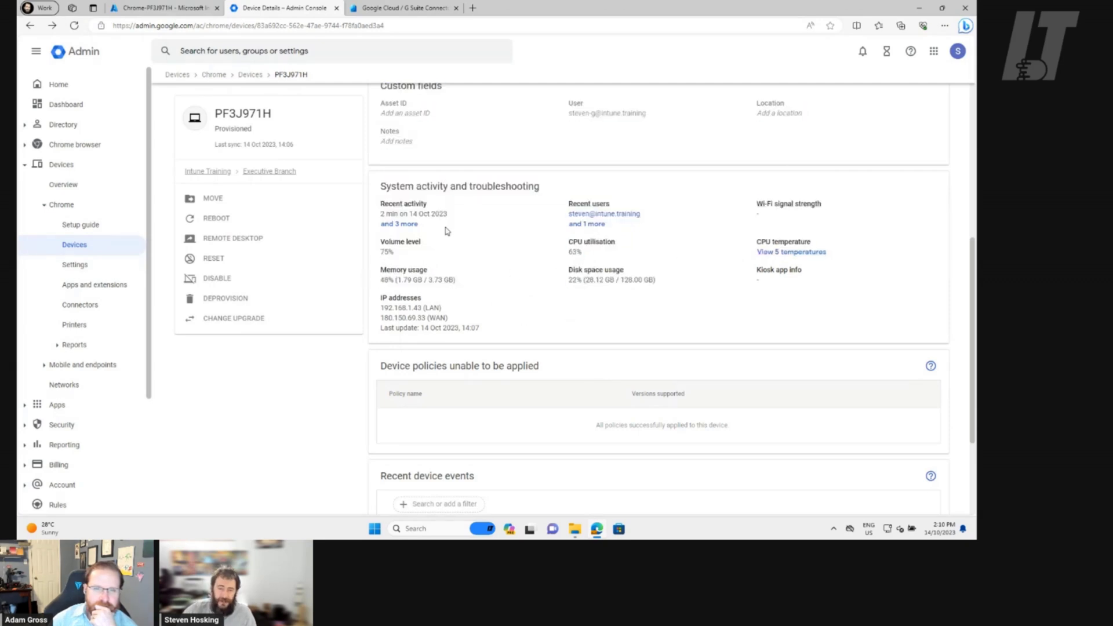
pyautogui.scroll(-2, 508, 257)
pyautogui.scroll(5, 549, 256)
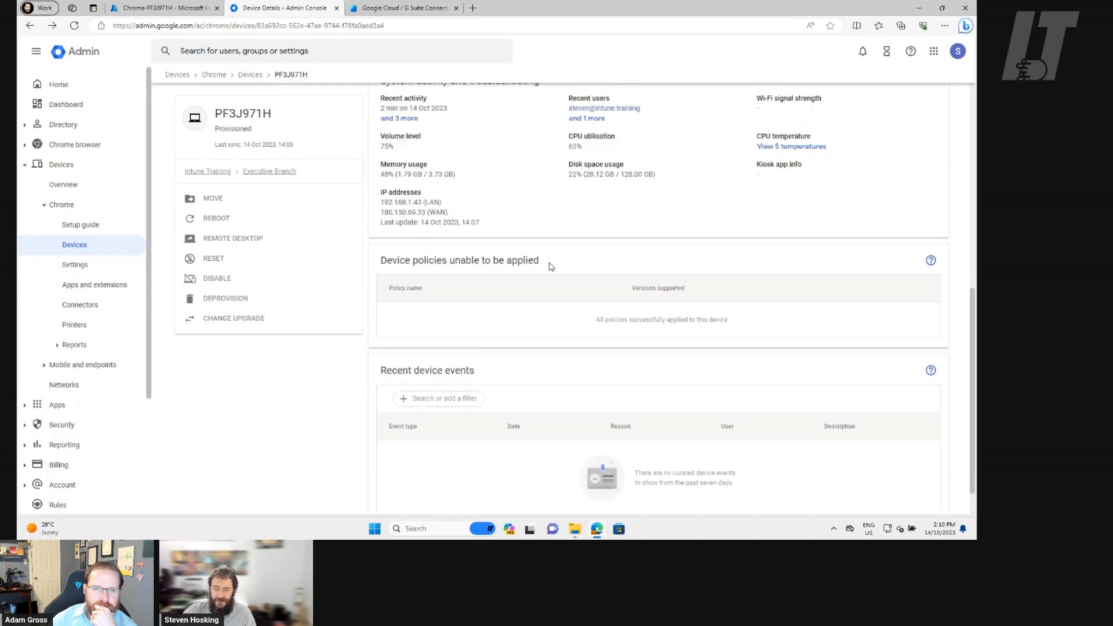
pyautogui.scroll(2, 551, 268)
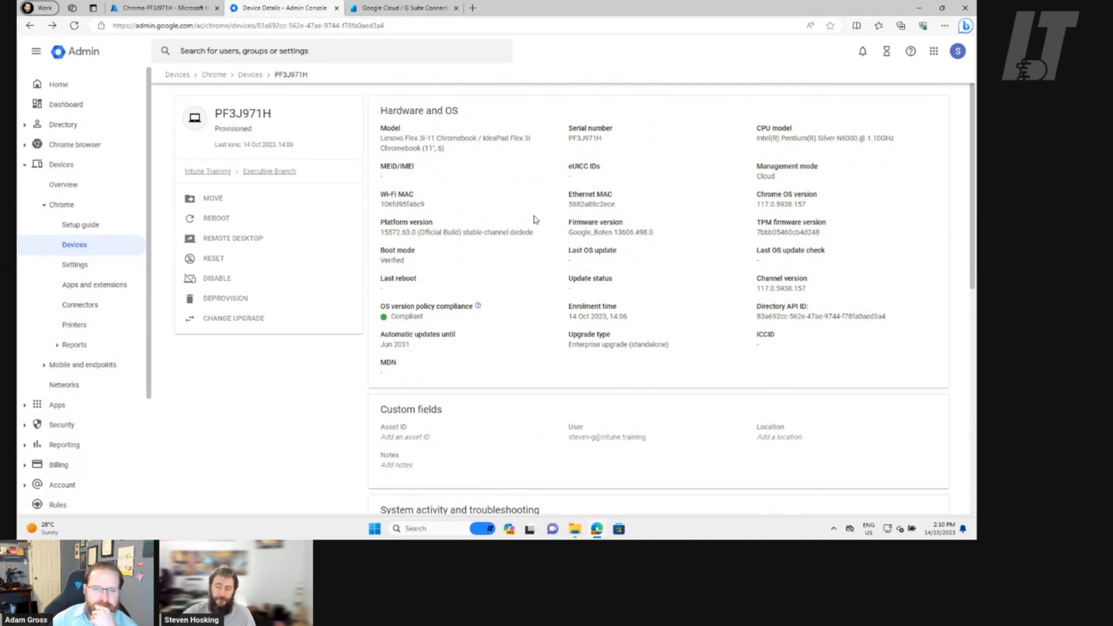
pyautogui.click(189, 10)
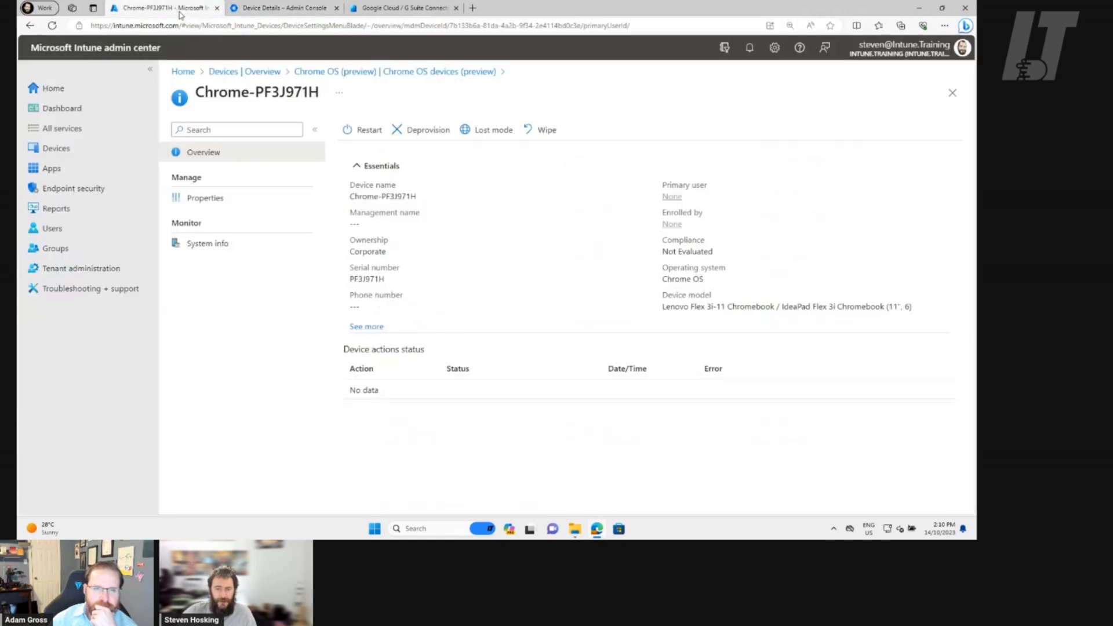
# Check Chrome-PF3J971H's Properties, then view its System info report under Monitor
pyautogui.click(232, 201)
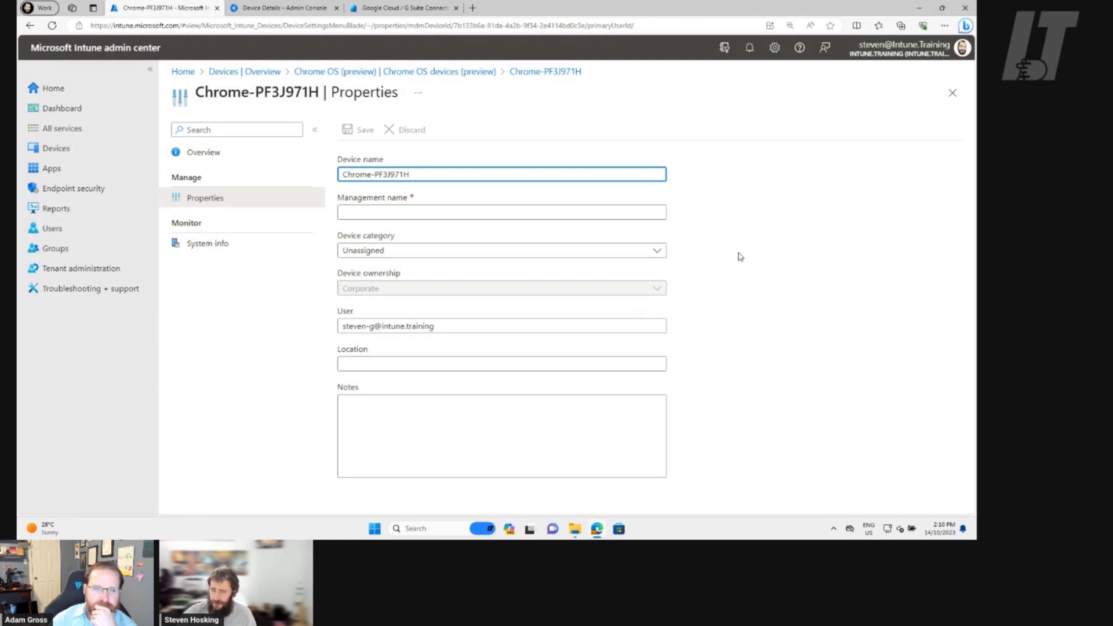
pyautogui.click(204, 245)
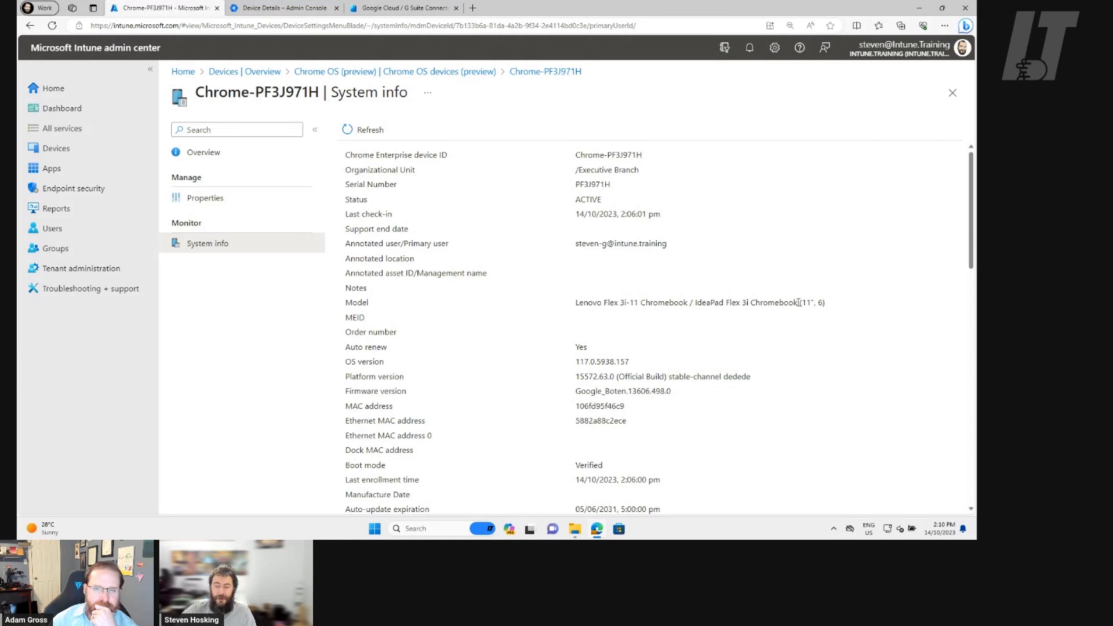
# Review Chrome-PF3J971H's Platform version, Last enrollment time and Recent Users in System info
pyautogui.scroll(-1, 799, 303)
pyautogui.scroll(-3, 794, 316)
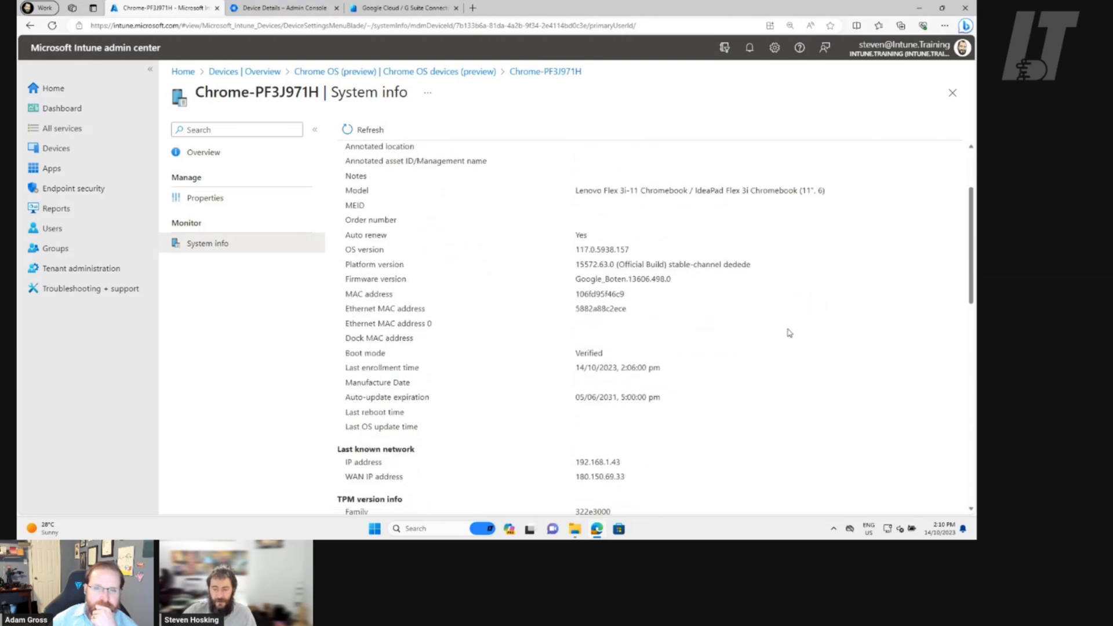
pyautogui.moveTo(674, 225); pyautogui.dragTo(801, 216)
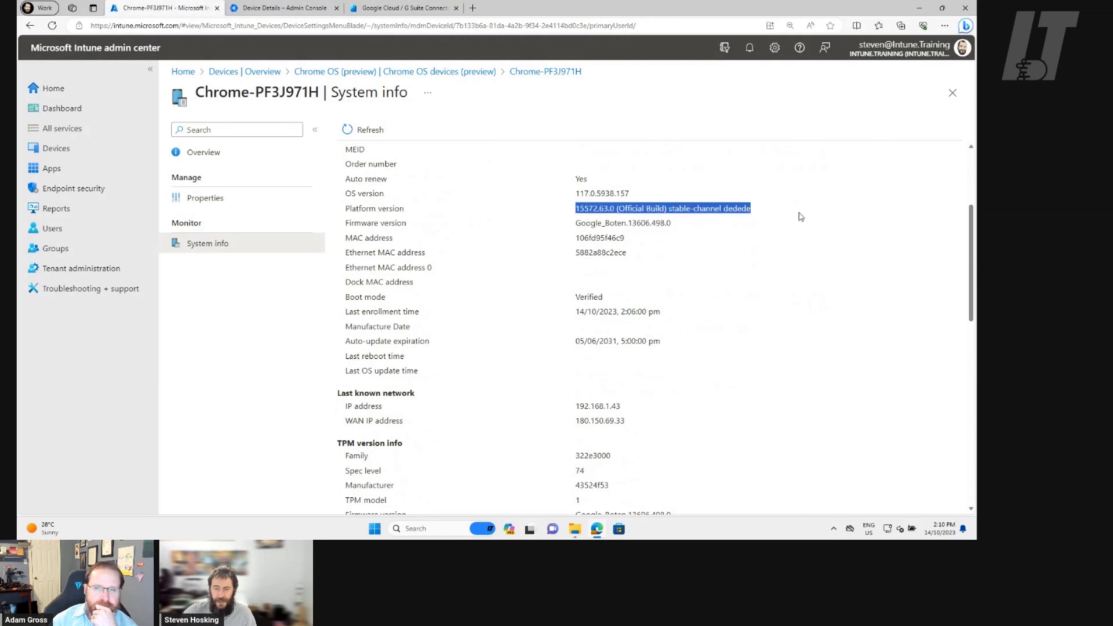
pyautogui.click(685, 280)
pyautogui.scroll(-3, 675, 261)
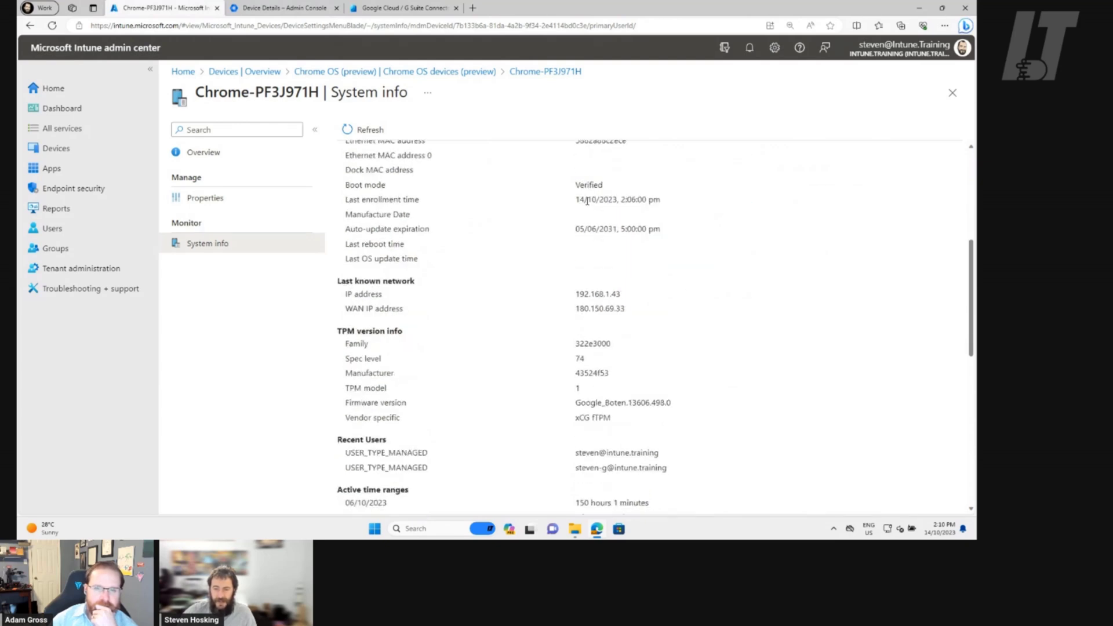
pyautogui.moveTo(577, 200); pyautogui.dragTo(674, 204)
pyautogui.click(432, 203)
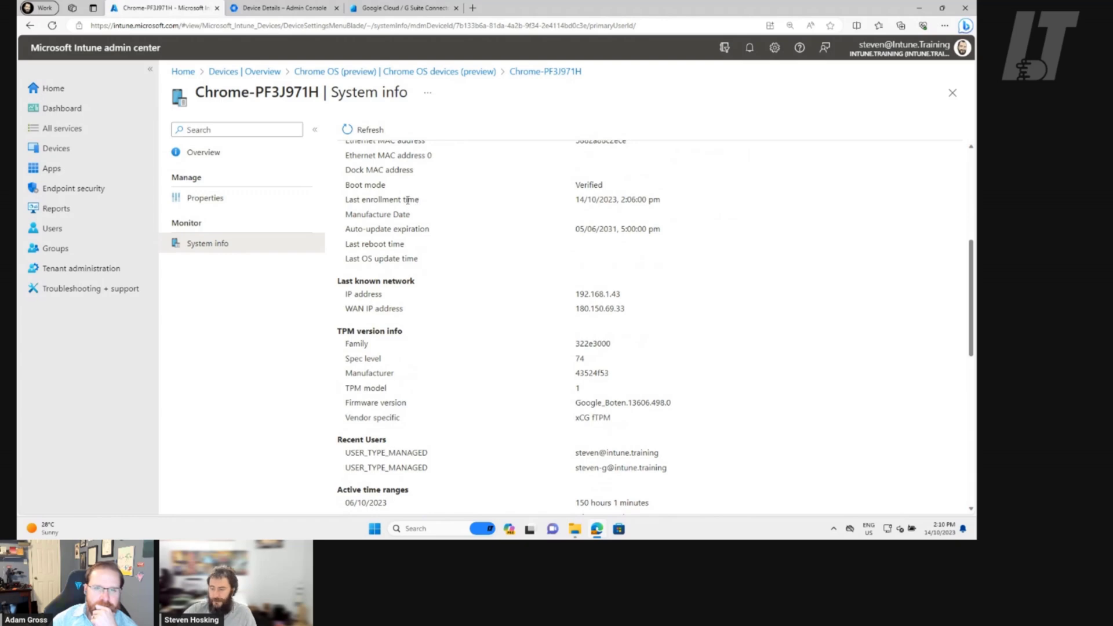
pyautogui.scroll(-3, 688, 215)
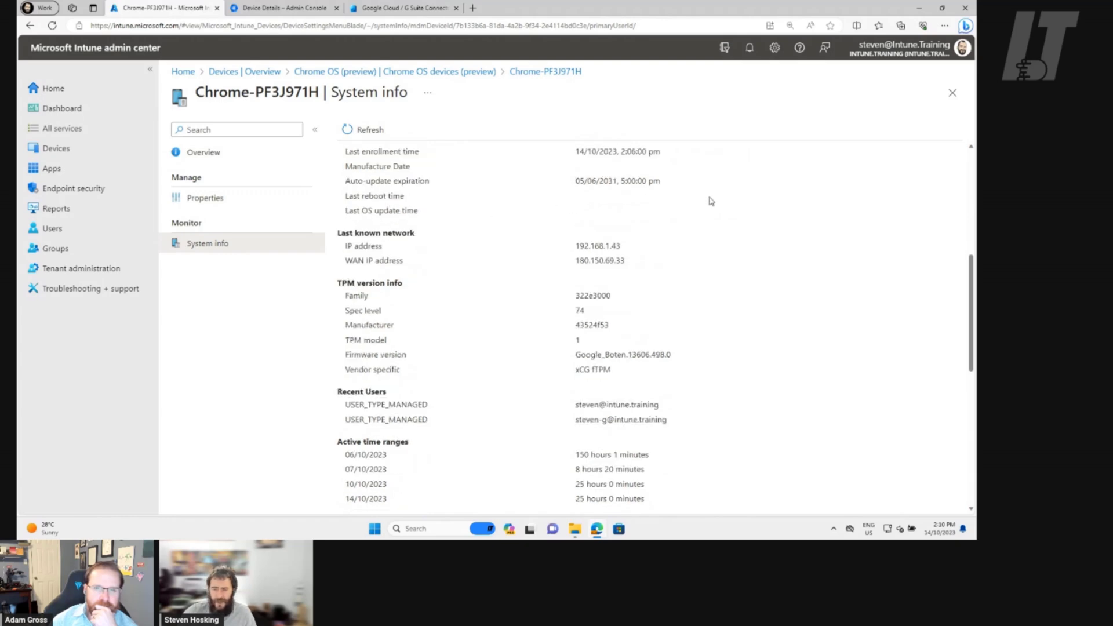
pyautogui.moveTo(356, 346); pyautogui.dragTo(720, 373)
pyautogui.click(680, 400)
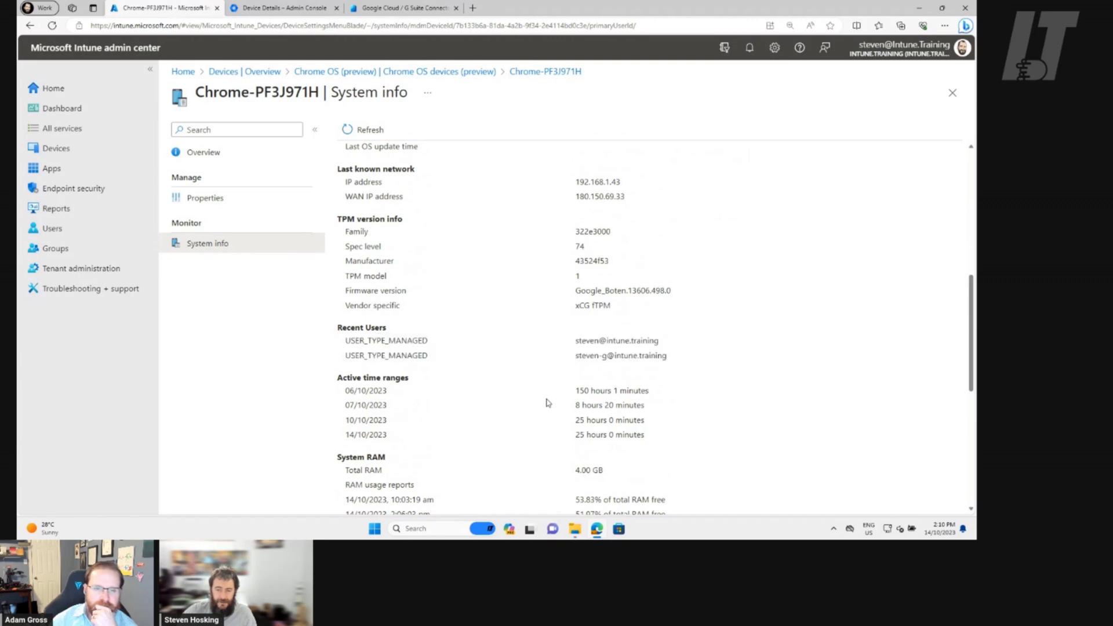
# Review Active time ranges, CPU status and Disk volume reports, then return to Properties
pyautogui.scroll(-4, 547, 402)
pyautogui.moveTo(346, 224); pyautogui.dragTo(703, 272)
pyautogui.click(719, 316)
pyautogui.scroll(-3, 719, 317)
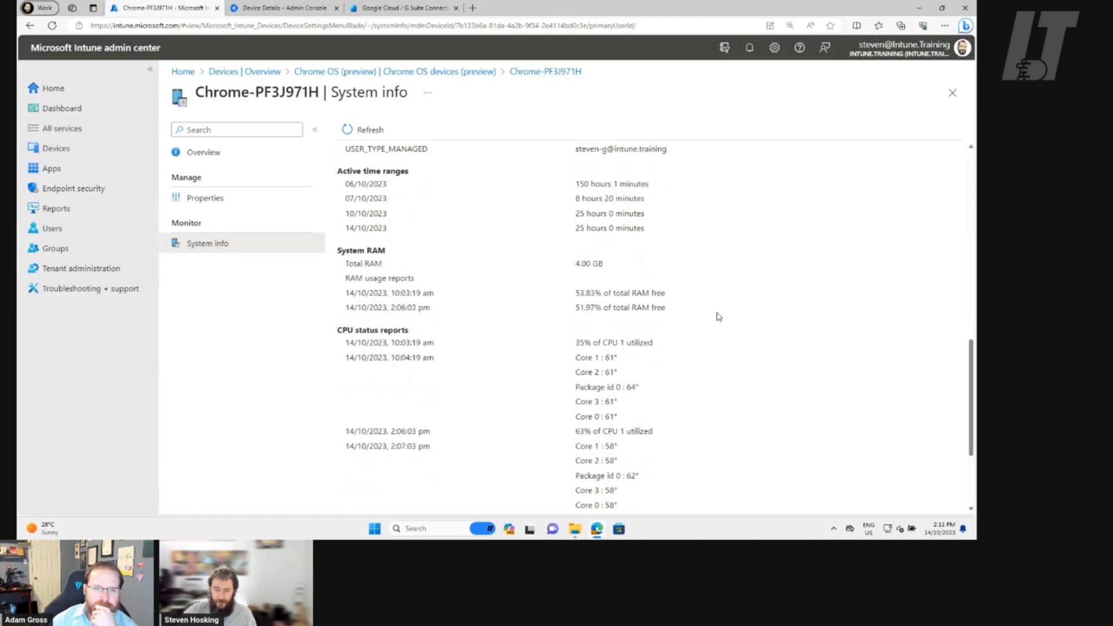
pyautogui.moveTo(343, 198); pyautogui.dragTo(659, 380)
pyautogui.click(639, 385)
pyautogui.scroll(-1, 537, 373)
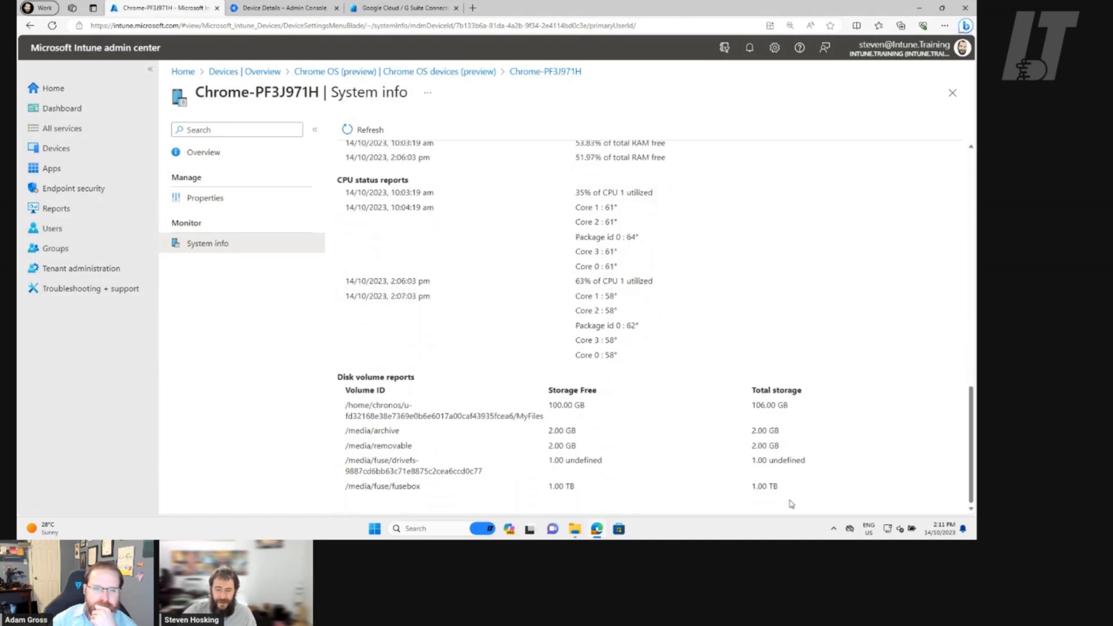
pyautogui.moveTo(779, 488); pyautogui.dragTo(338, 375)
pyautogui.click(743, 432)
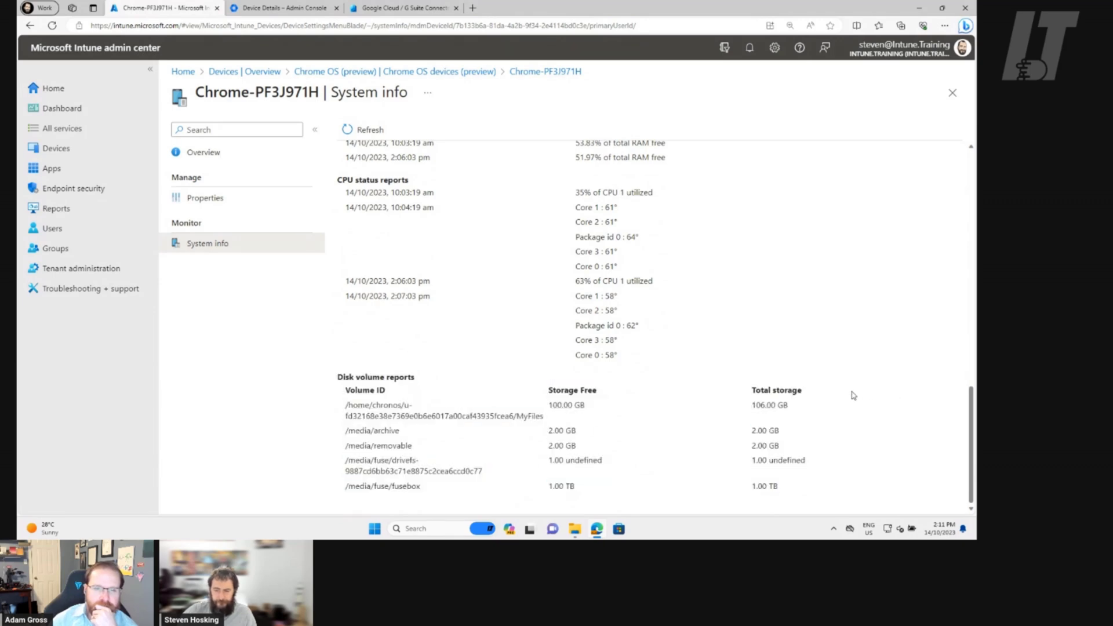
pyautogui.scroll(10, 672, 362)
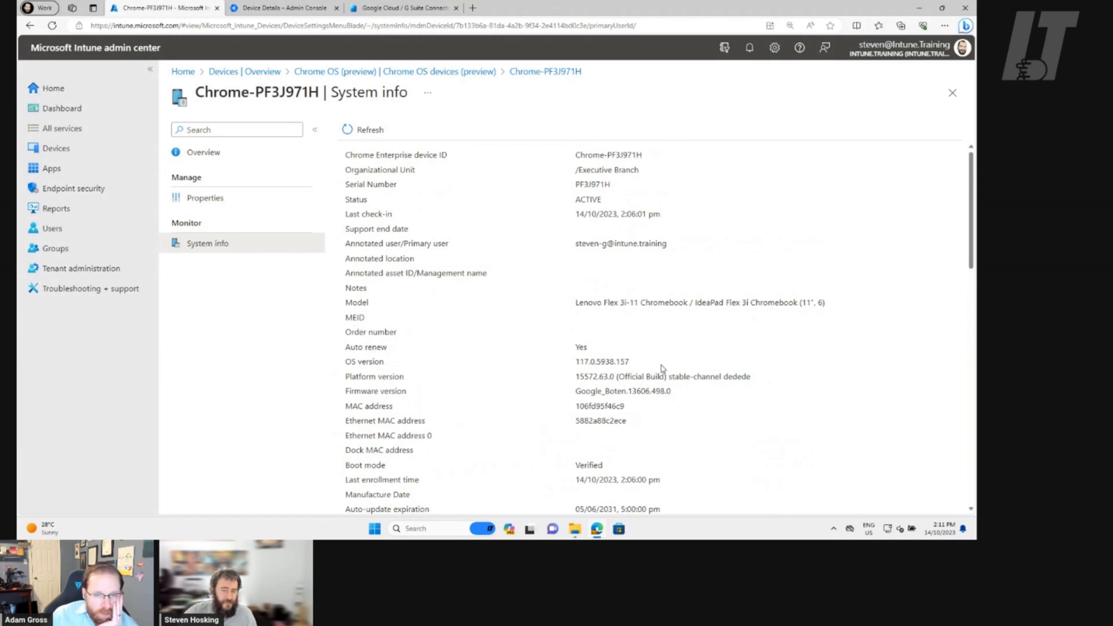
pyautogui.click(223, 198)
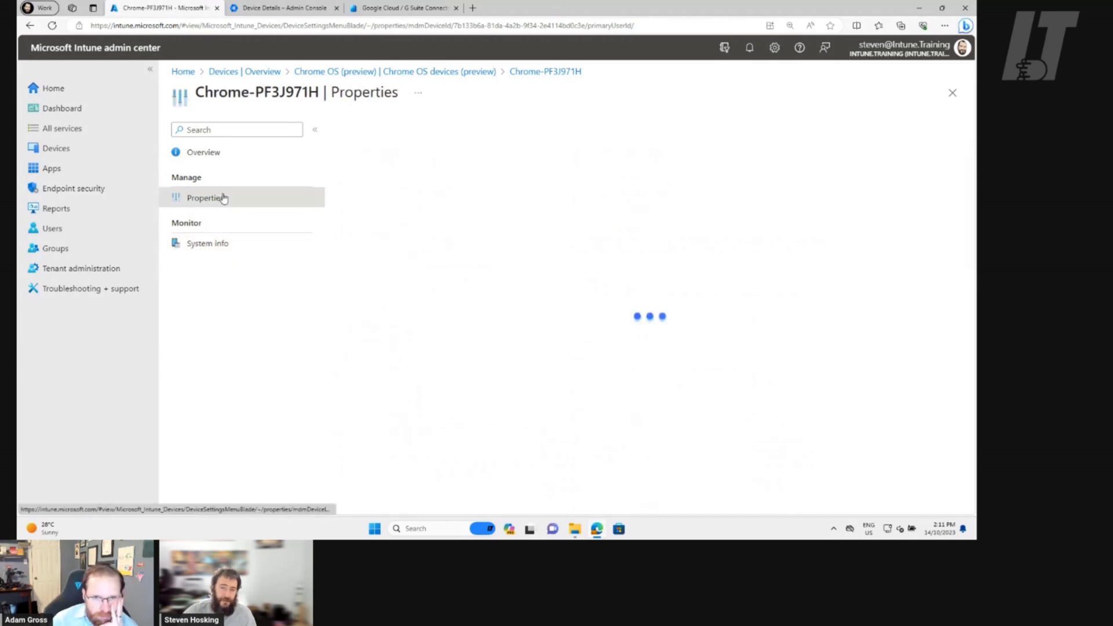
# Go from the device overview back to the Chrome OS devices list and refresh it
pyautogui.click(234, 157)
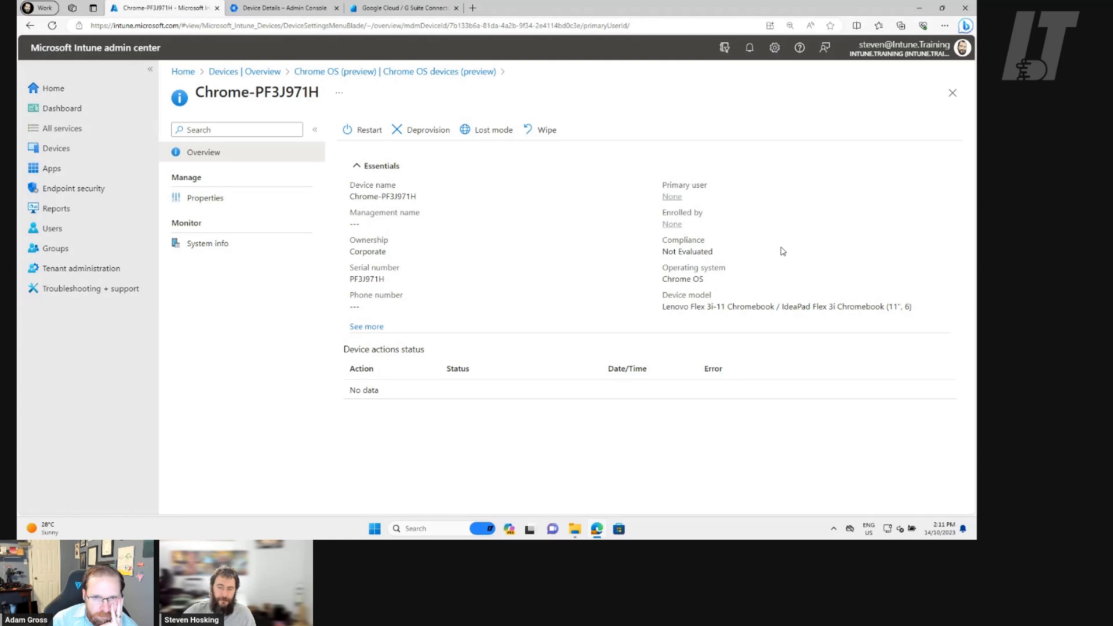
pyautogui.click(490, 72)
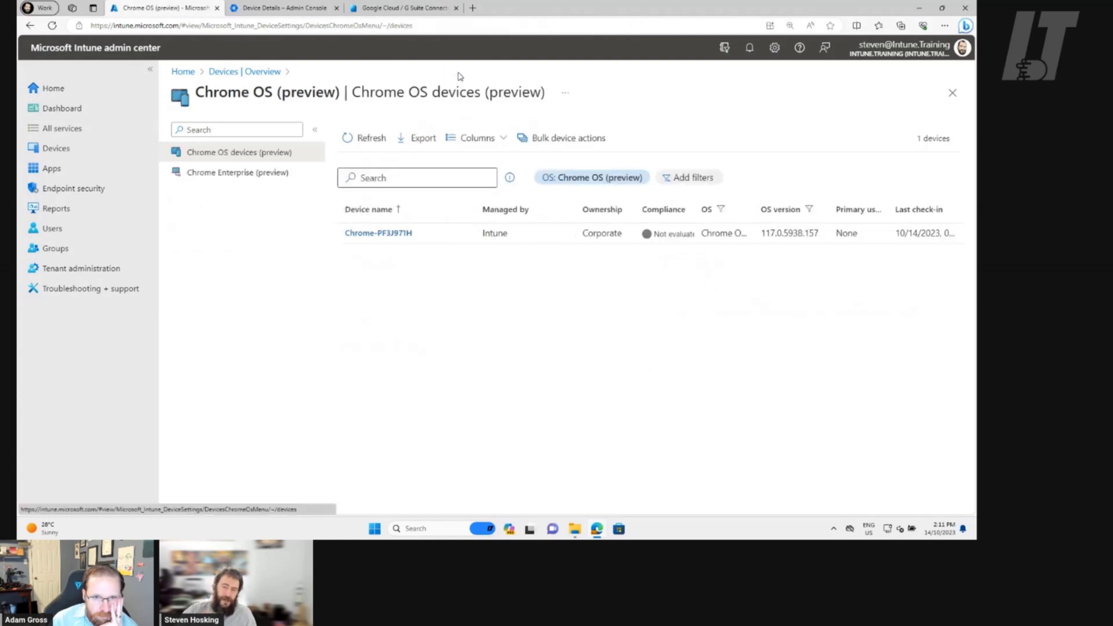
pyautogui.click(361, 143)
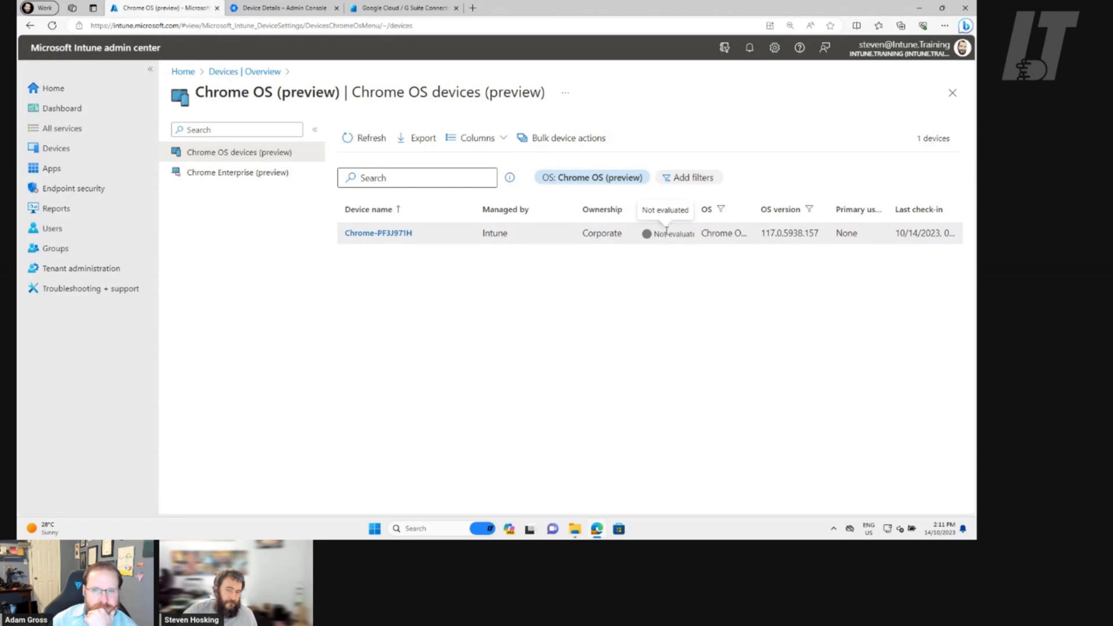
# Compare with Google Admin, then reopen Chrome-PF3J971H from the Intune list
pyautogui.click(265, 9)
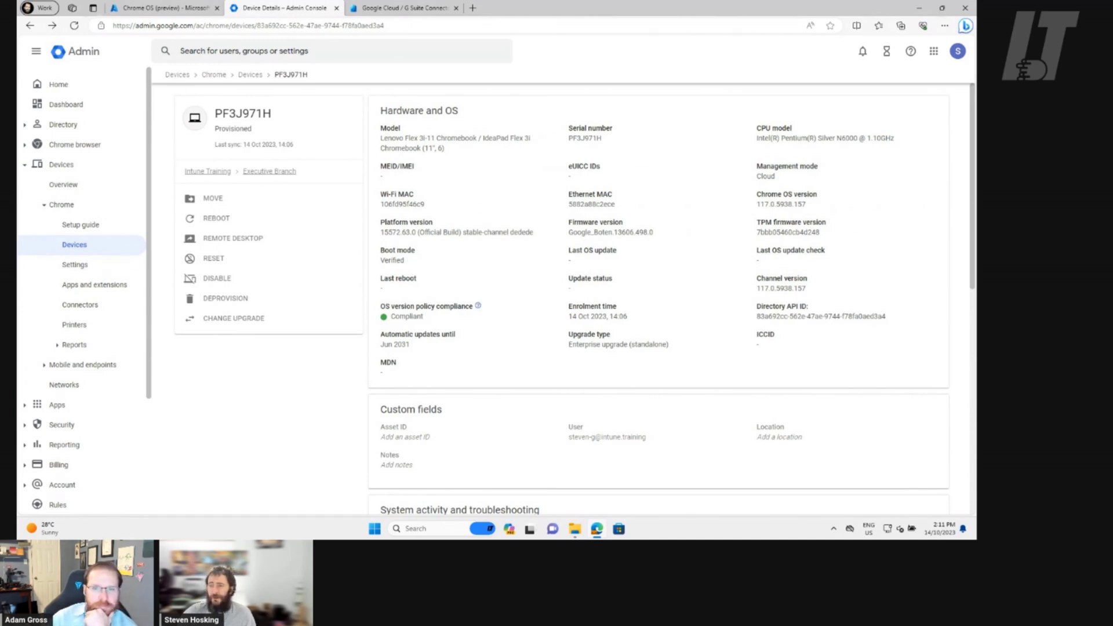
pyautogui.click(185, 10)
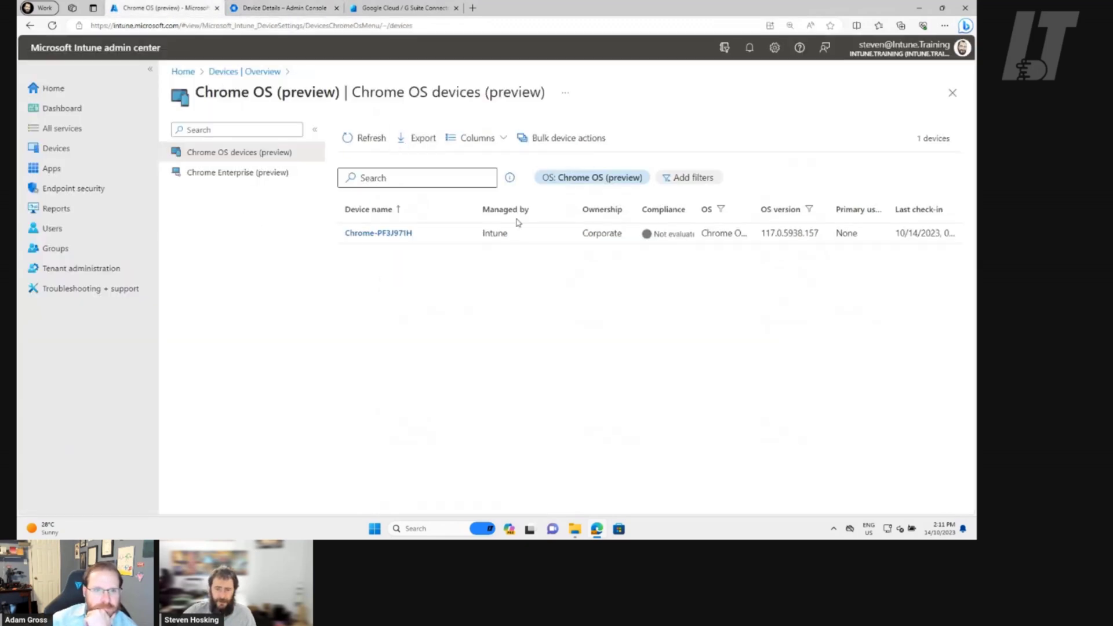
pyautogui.click(370, 234)
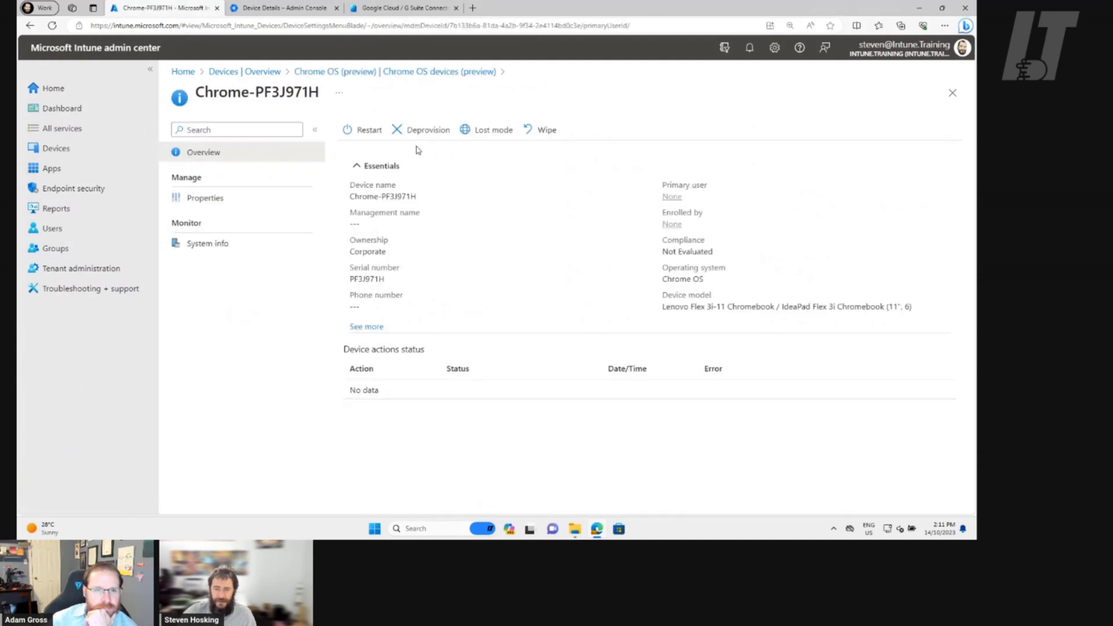
# Wipe Chrome-PF3J971H with Factory reset (powerwash), after briefly viewing the Deprovision panel
pyautogui.click(427, 131)
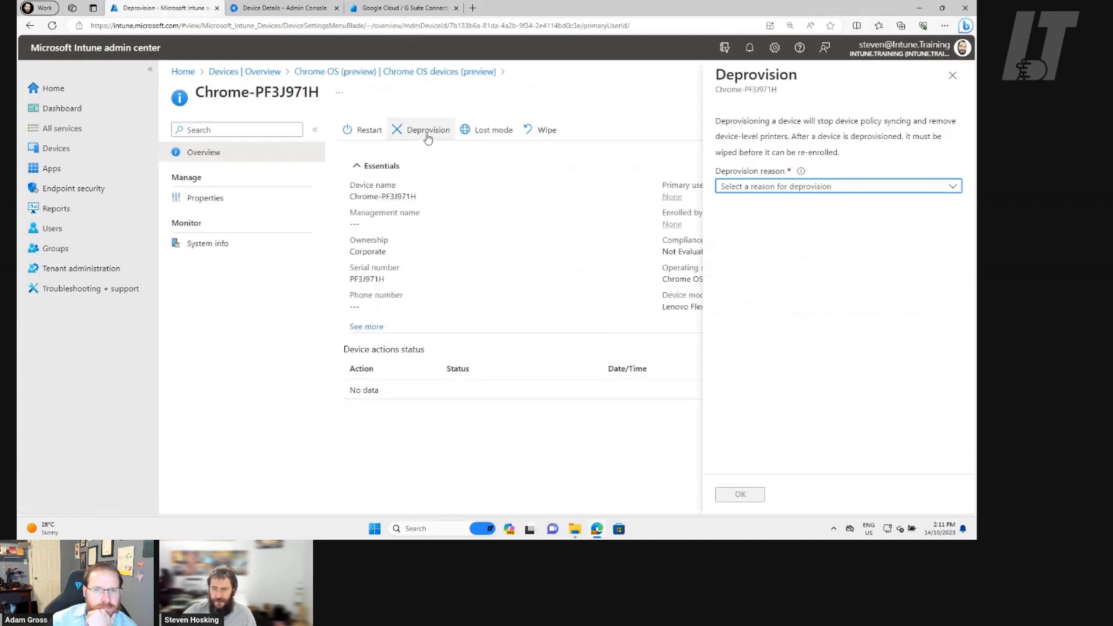
pyautogui.click(946, 79)
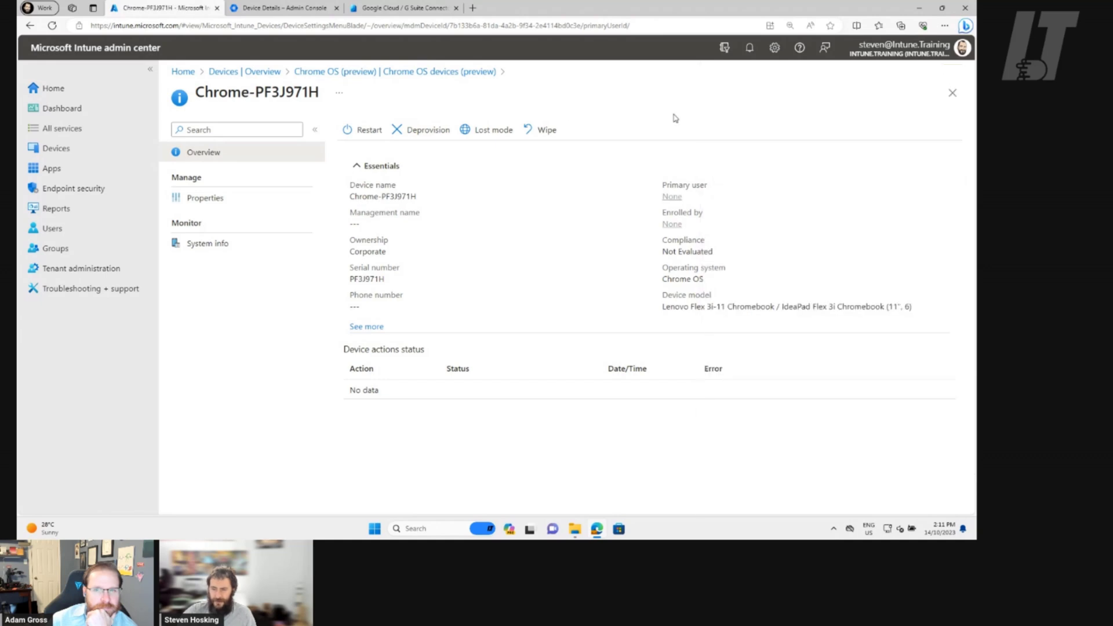
pyautogui.click(545, 130)
pyautogui.click(375, 218)
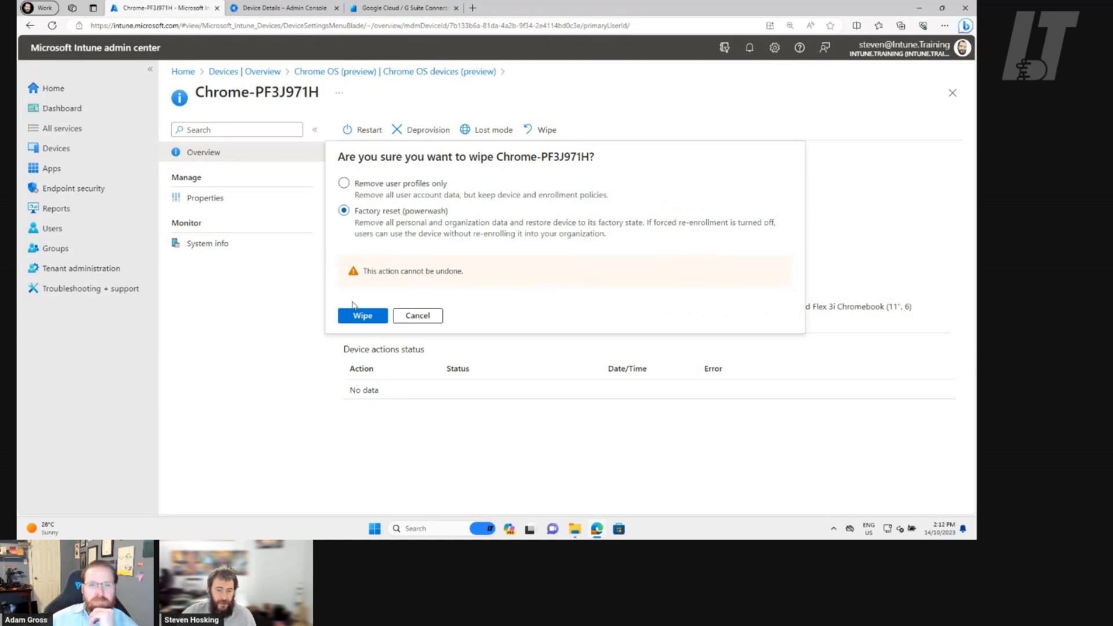
pyautogui.click(363, 316)
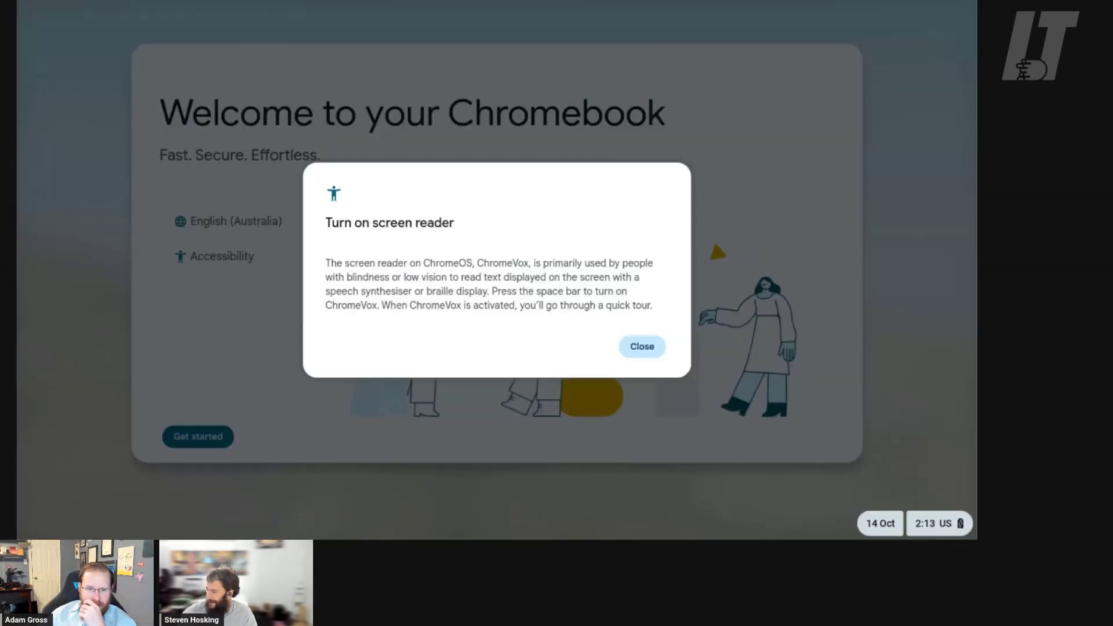
# Dismiss the ChromeVox prompt, start setup, and finish enterprise enrolment with Done
pyautogui.click(629, 342)
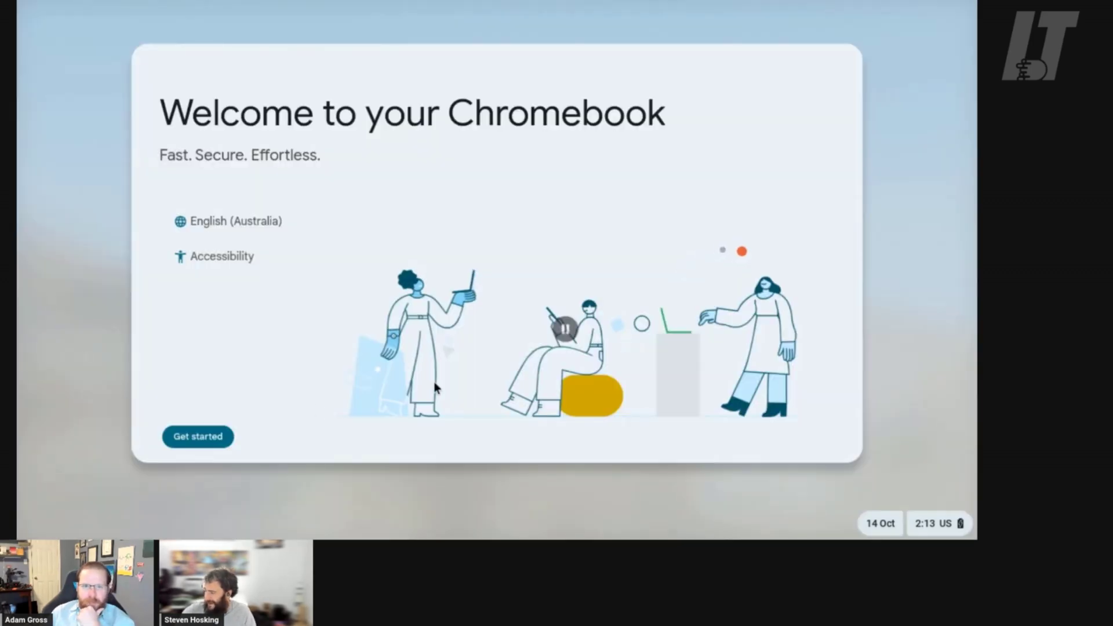
pyautogui.click(183, 432)
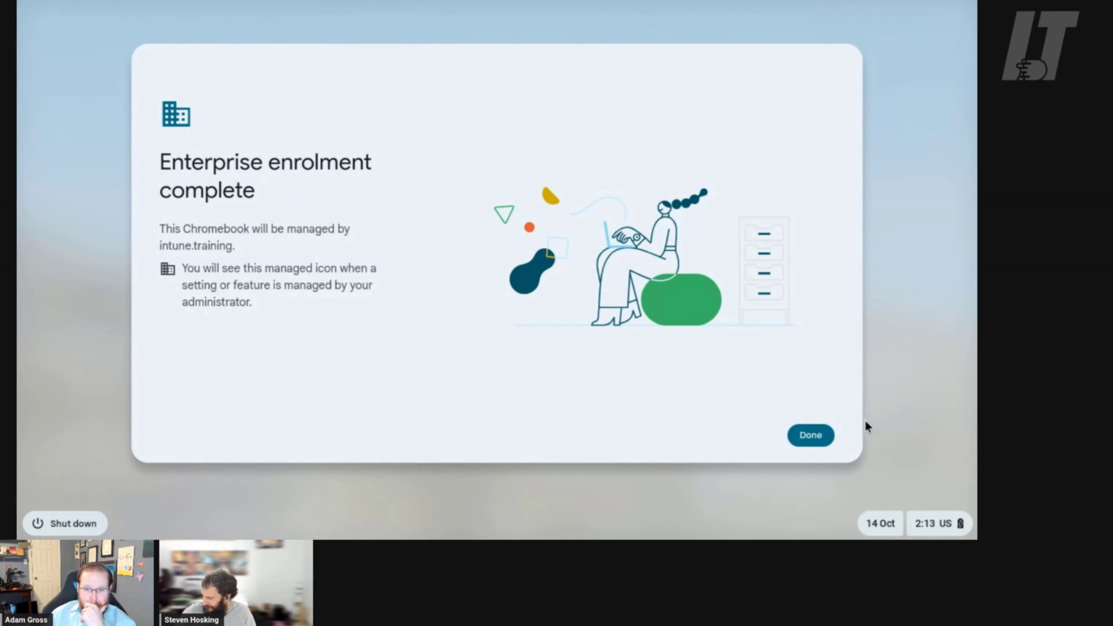
pyautogui.click(807, 439)
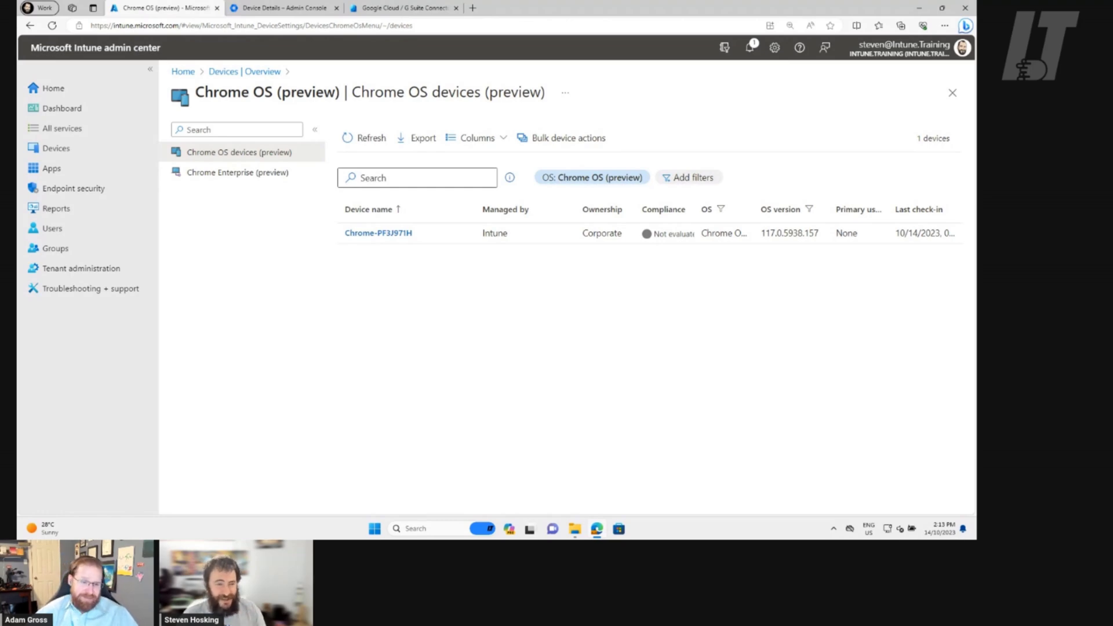
# Navigate Chrome browser > Settings > Managed browsers > Tokens for the Intune Training unit
pyautogui.click(257, 8)
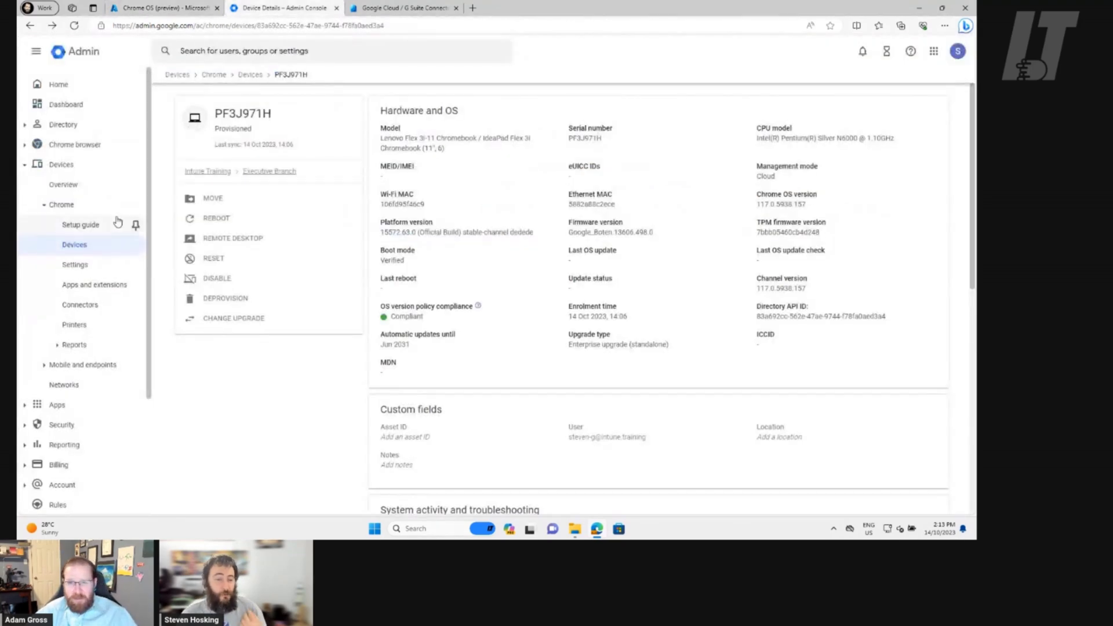
pyautogui.click(27, 166)
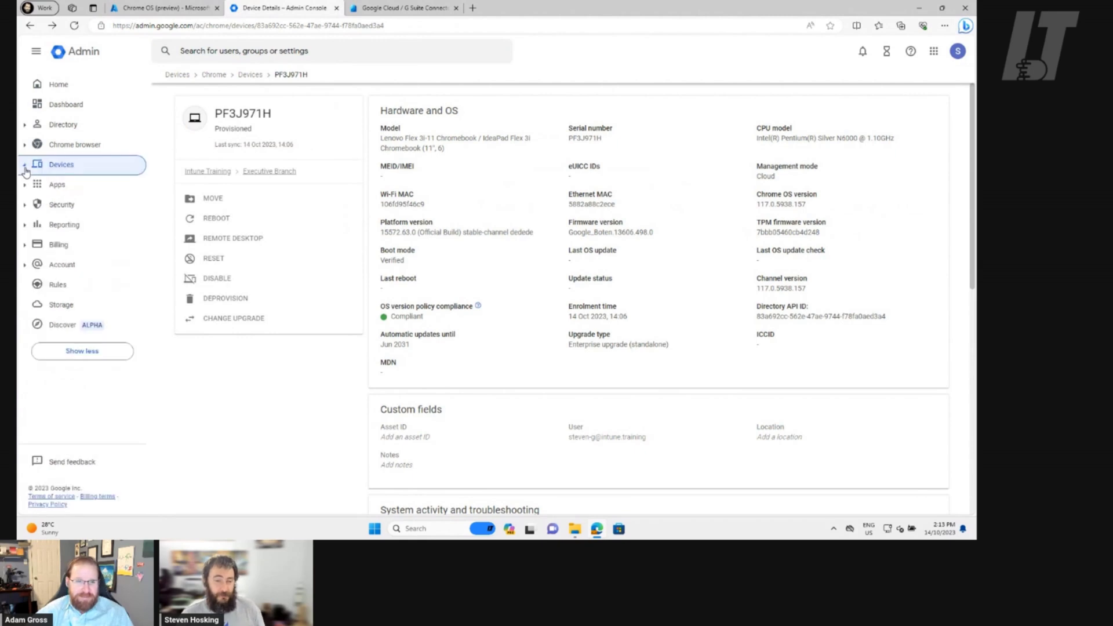
pyautogui.click(69, 148)
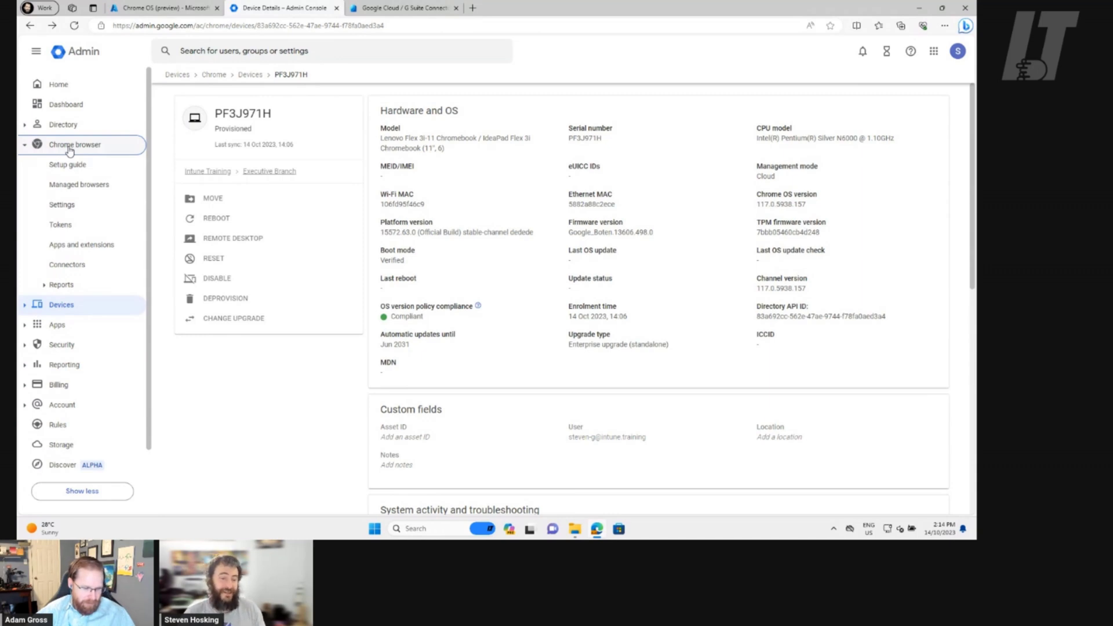
pyautogui.click(73, 203)
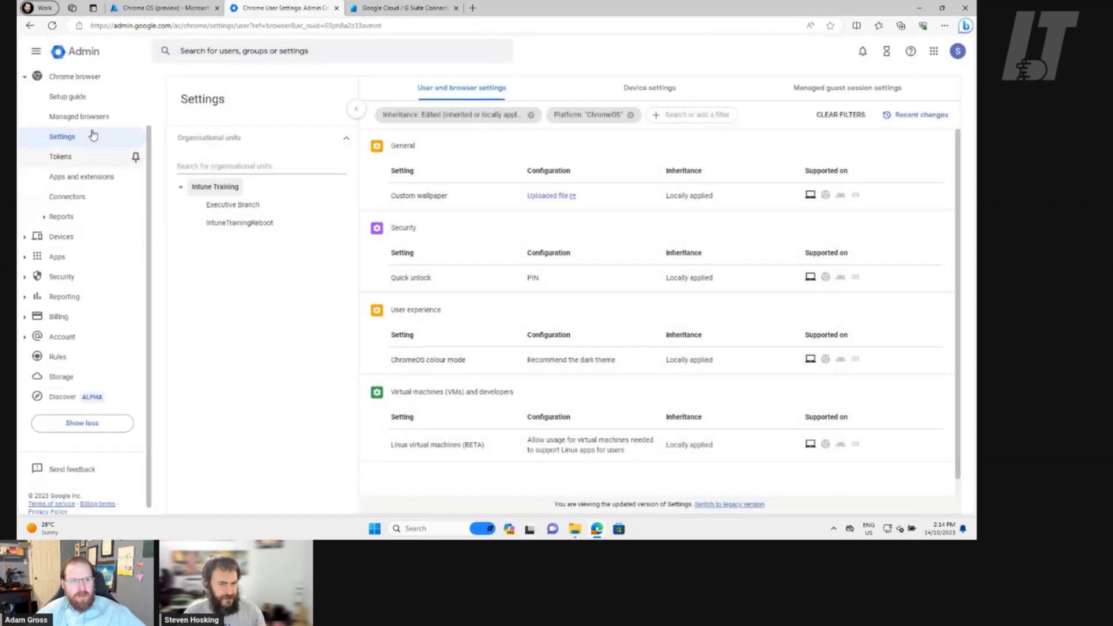
pyautogui.click(89, 117)
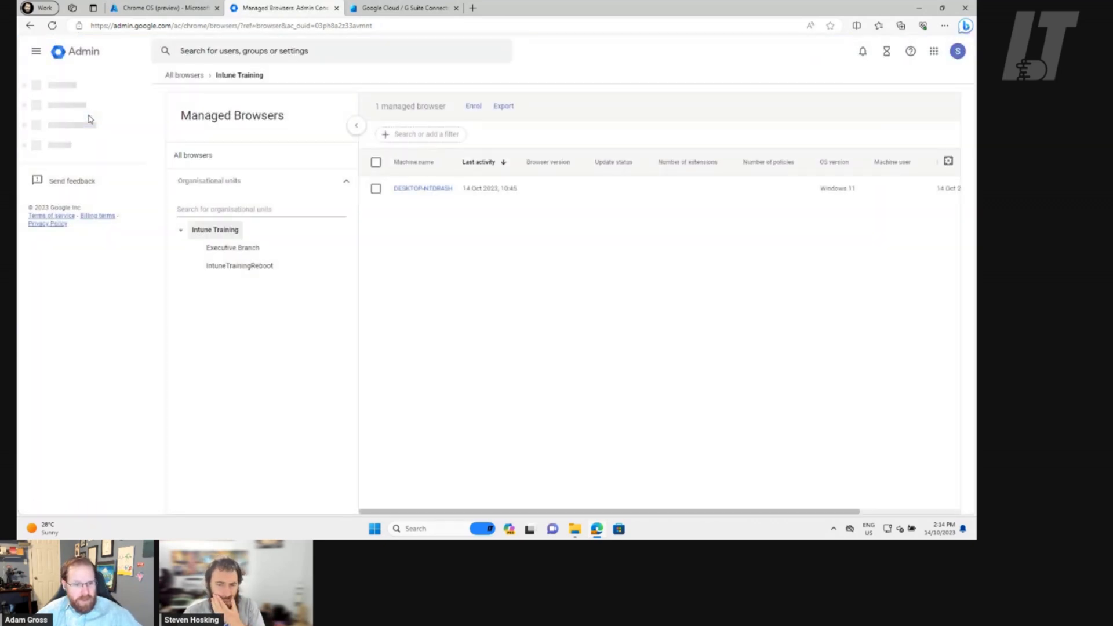
pyautogui.click(78, 162)
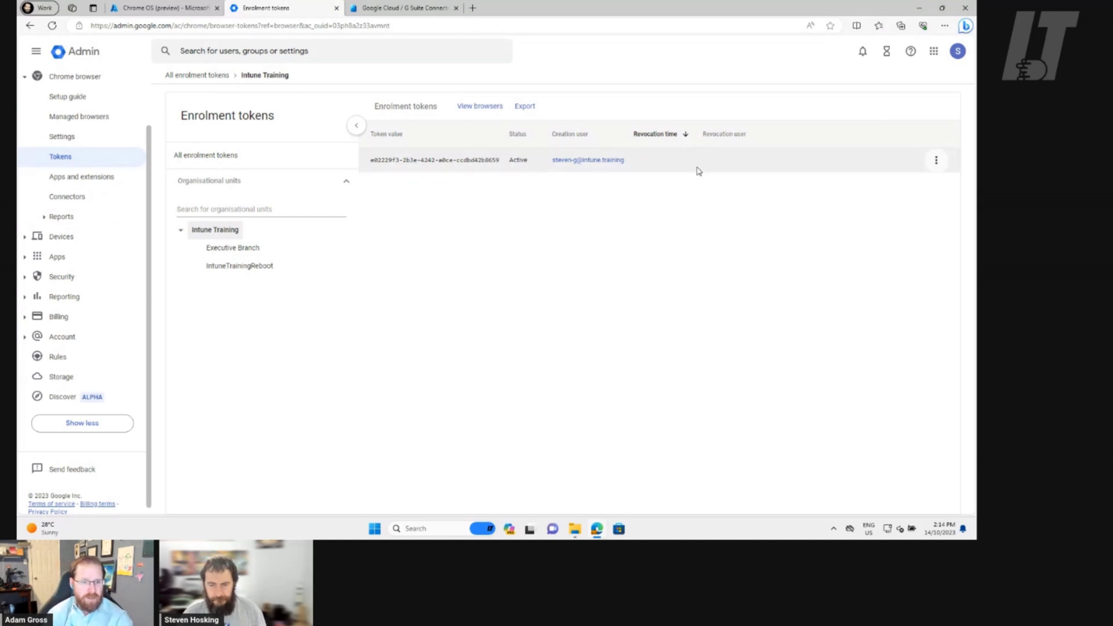
# Copy the active browser enrolment token to the clipboard, briefly toggling File Explorer
pyautogui.click(937, 161)
pyautogui.click(755, 231)
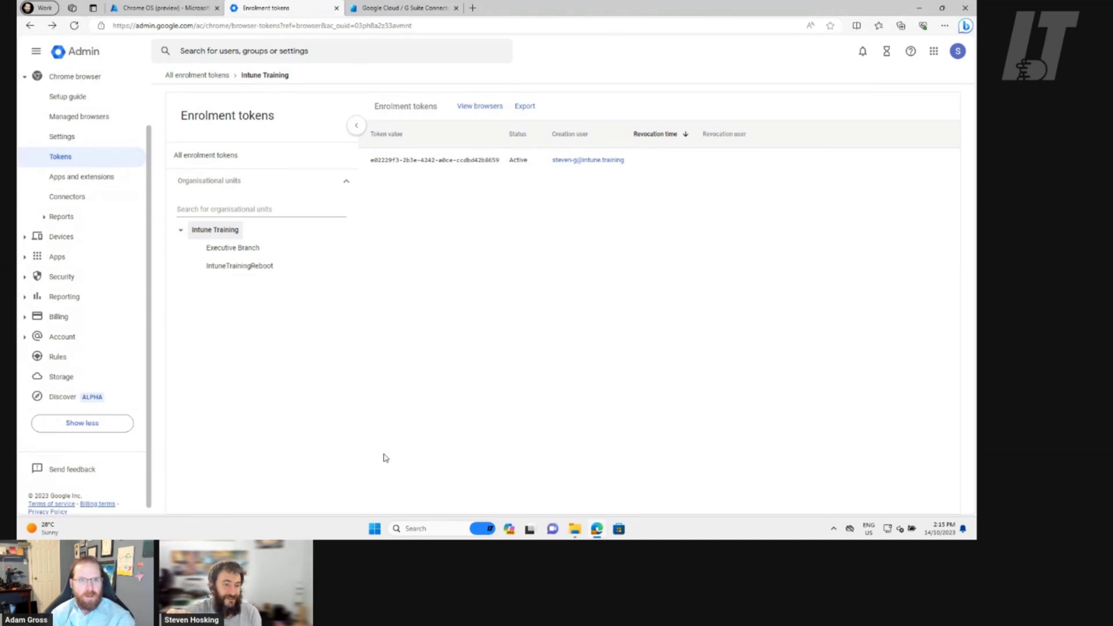
pyautogui.click(574, 530)
pyautogui.click(574, 530)
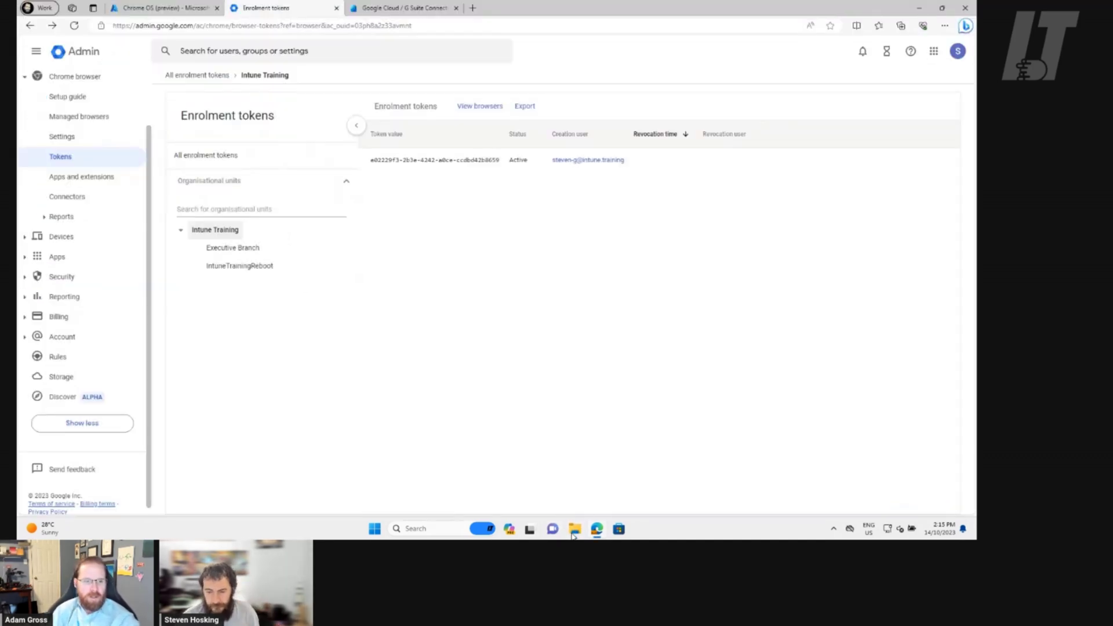
# Run ChromeSetup from the Downloads folder, then minimize the File Explorer window
pyautogui.click(574, 530)
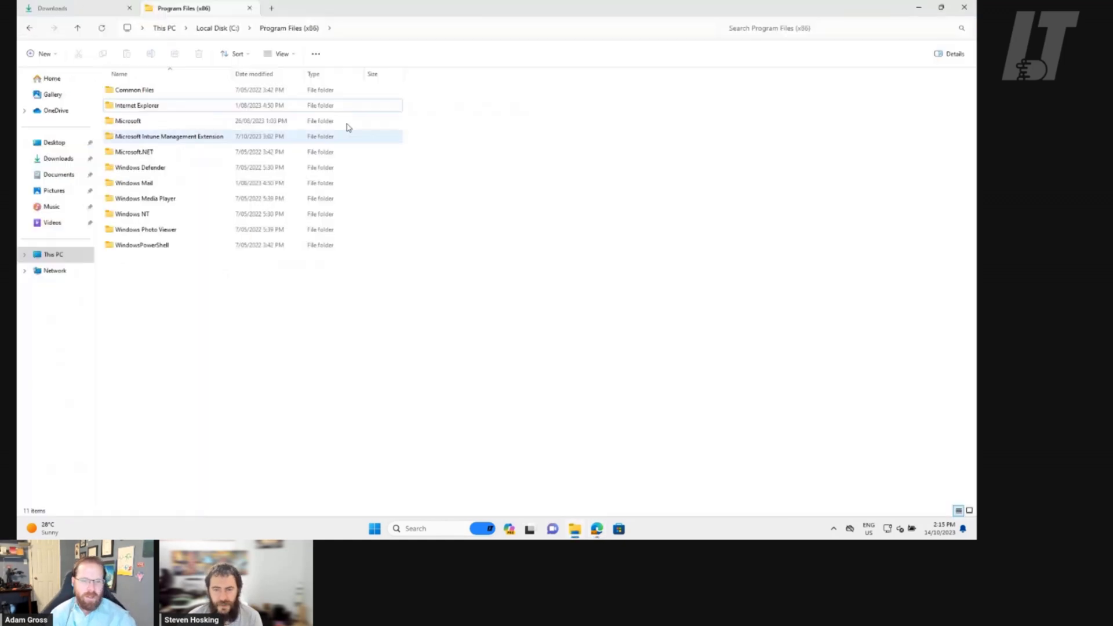
pyautogui.click(91, 13)
pyautogui.doubleClick(165, 110)
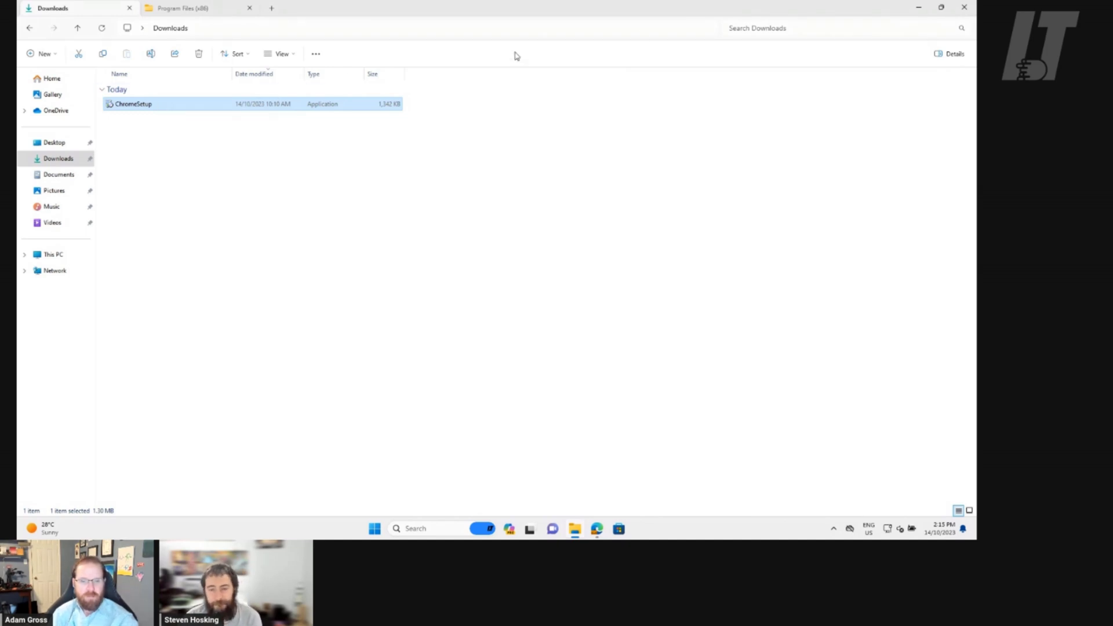
pyautogui.click(920, 10)
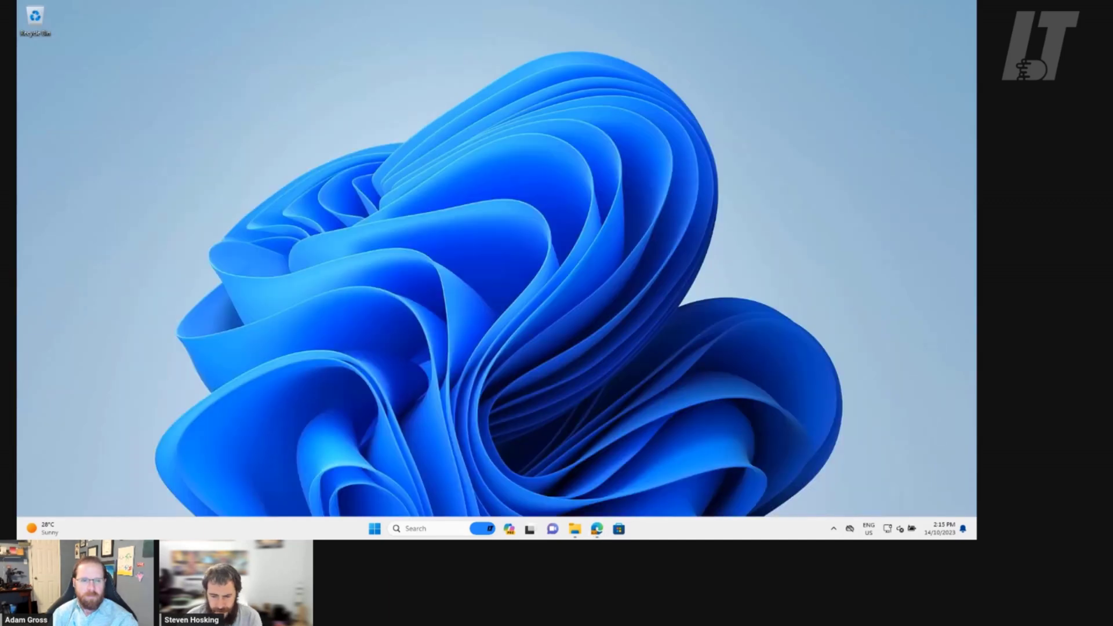
pyautogui.click(575, 529)
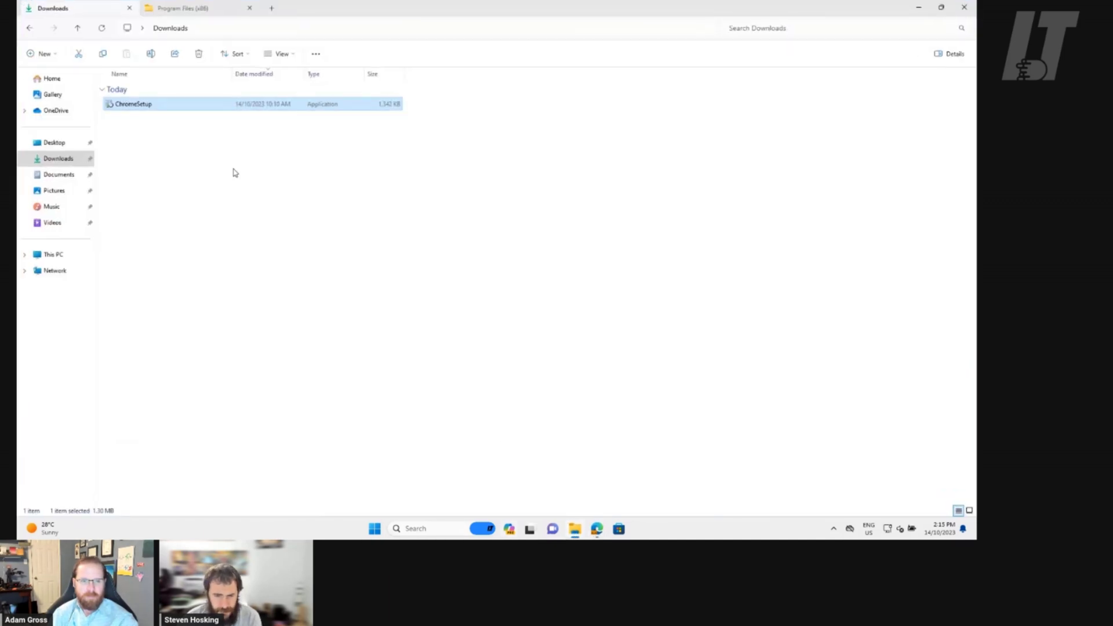
pyautogui.doubleClick(141, 106)
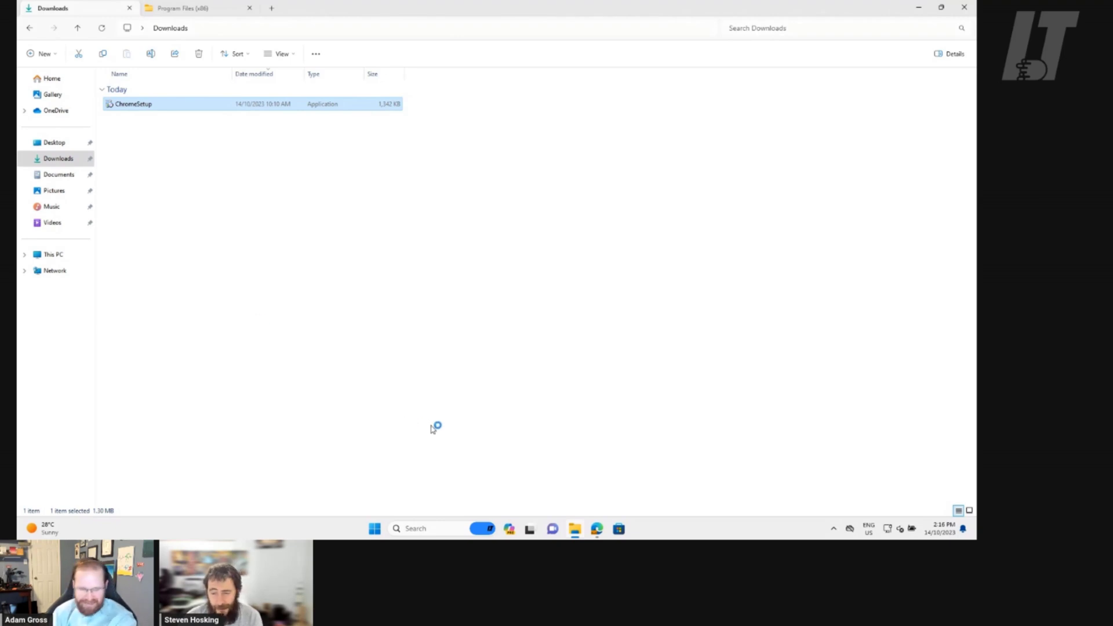
pyautogui.click(919, 8)
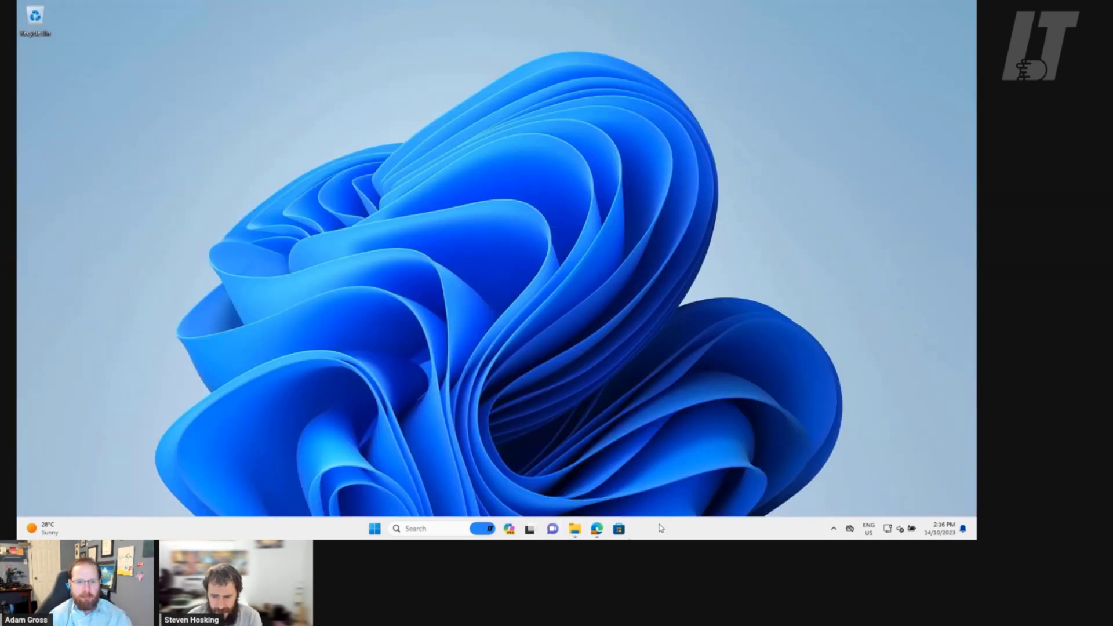
# Restore the Admin console window and open the Chrome user and browser settings
pyautogui.moveTo(597, 529)
pyautogui.click(587, 453)
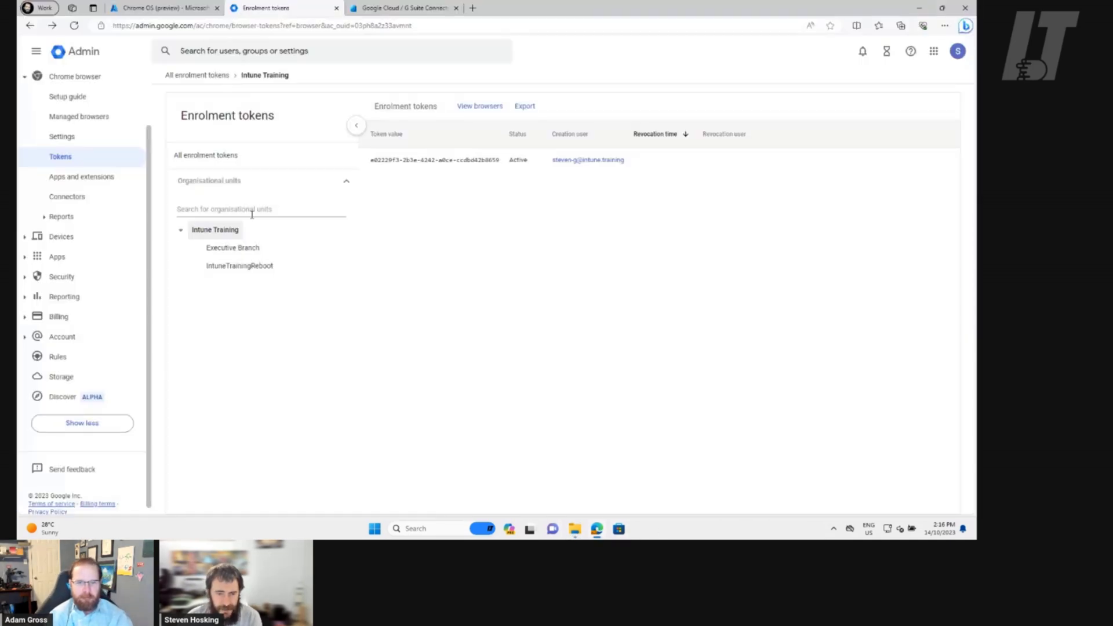
pyautogui.click(74, 139)
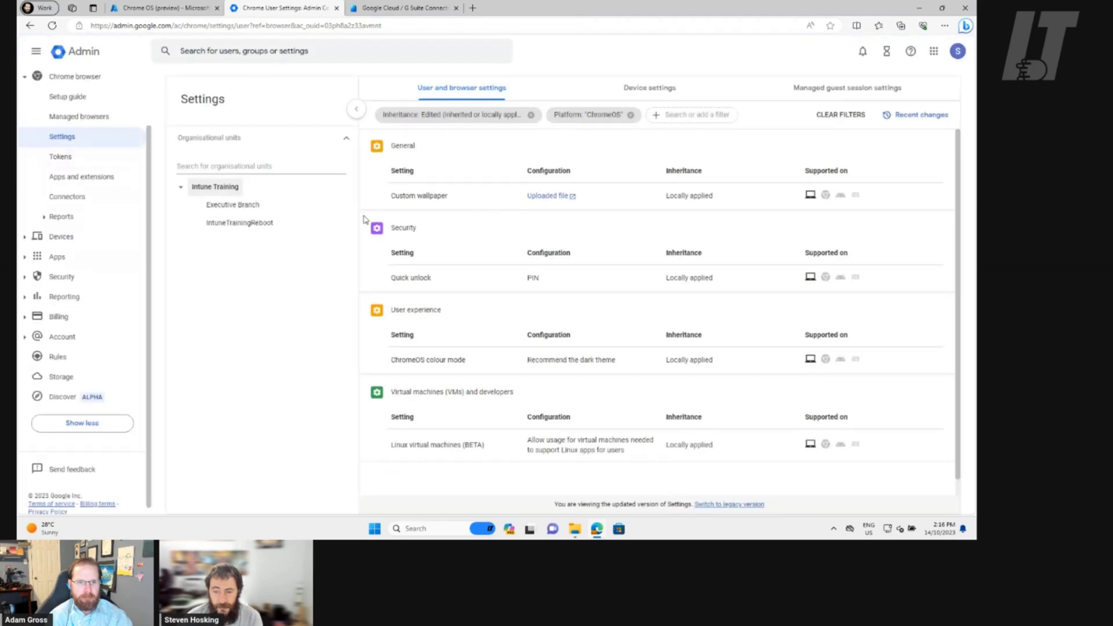
# Replace the filters with Platform: Chrome for Desktop and select the Executive Branch unit
pyautogui.click(531, 116)
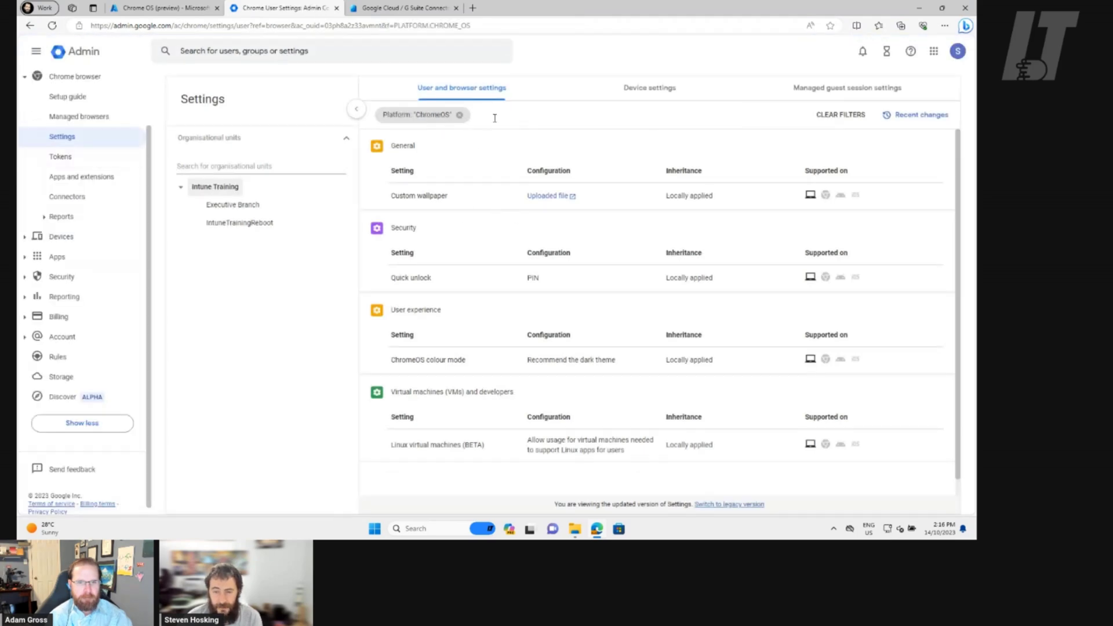
pyautogui.click(460, 115)
pyautogui.click(418, 114)
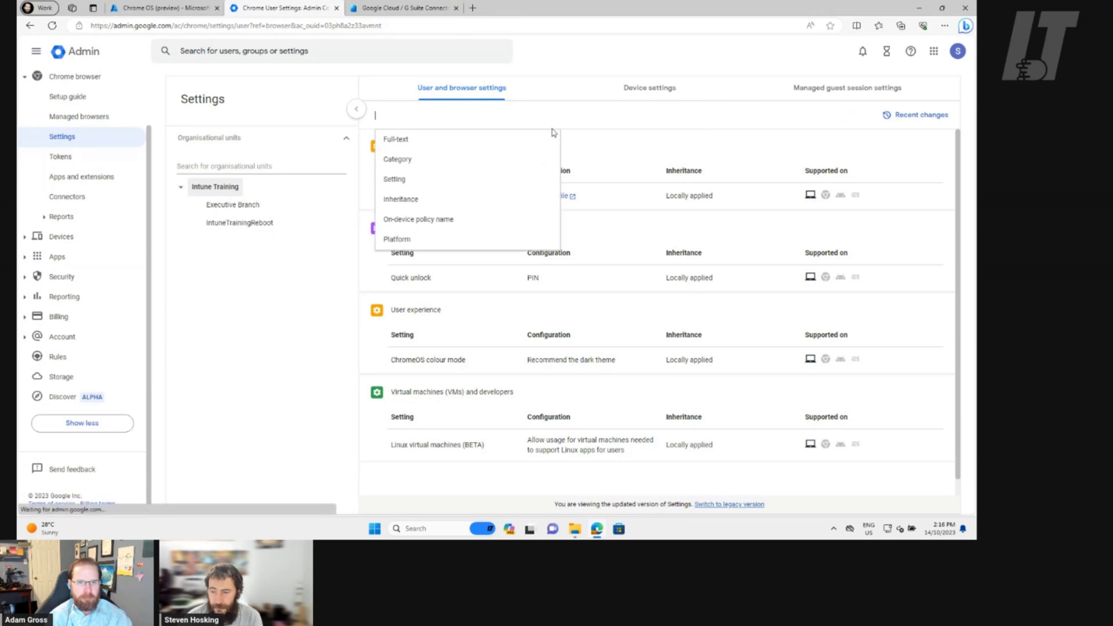
pyautogui.click(416, 239)
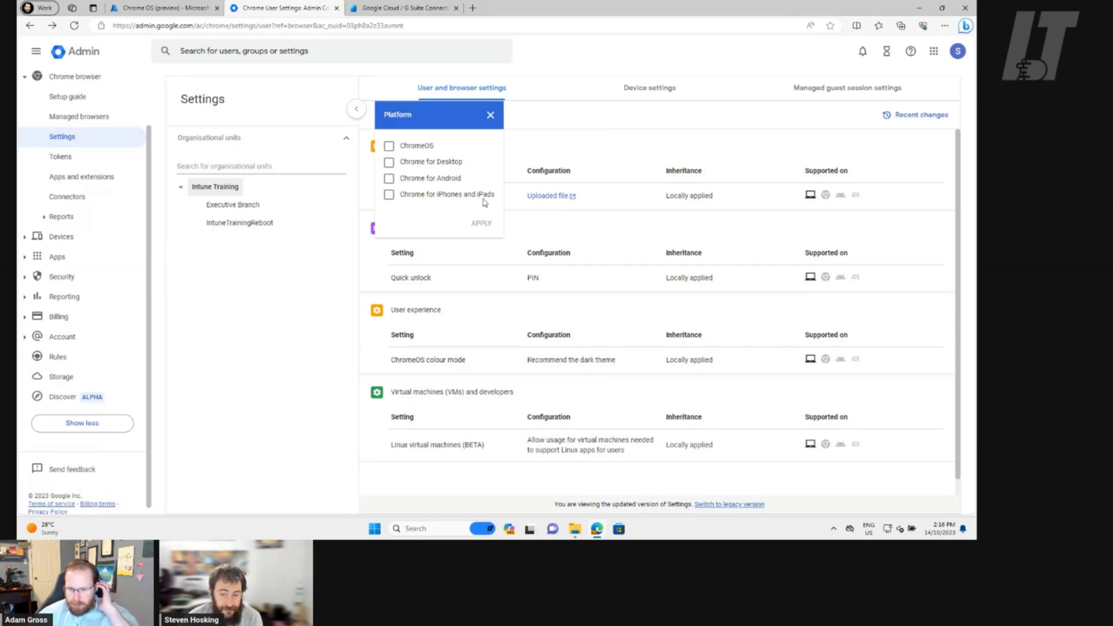
pyautogui.click(389, 163)
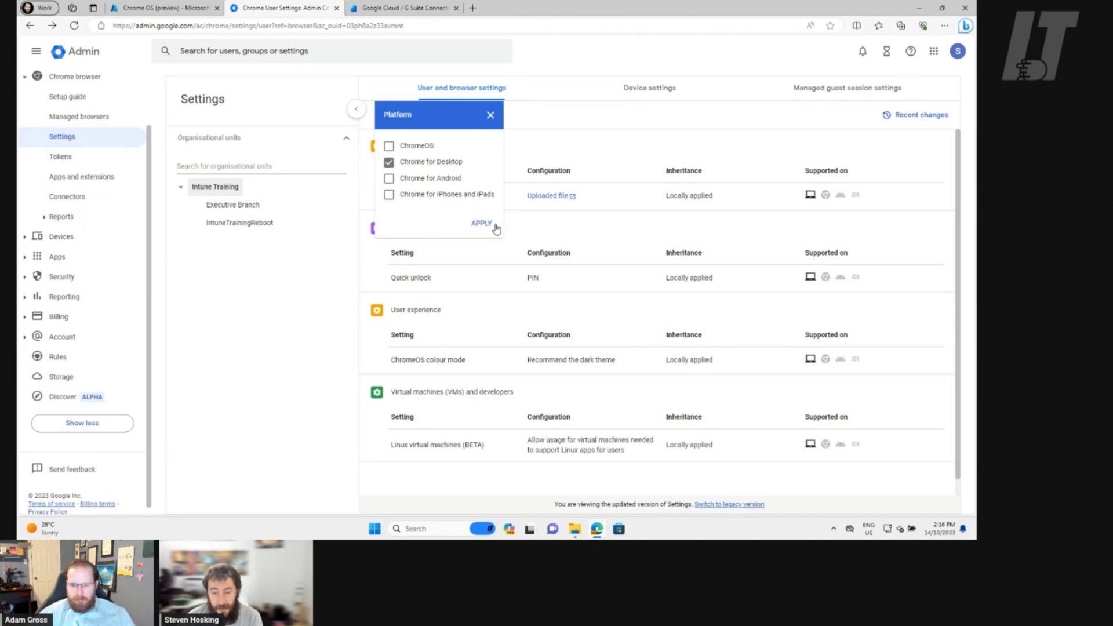
pyautogui.click(487, 225)
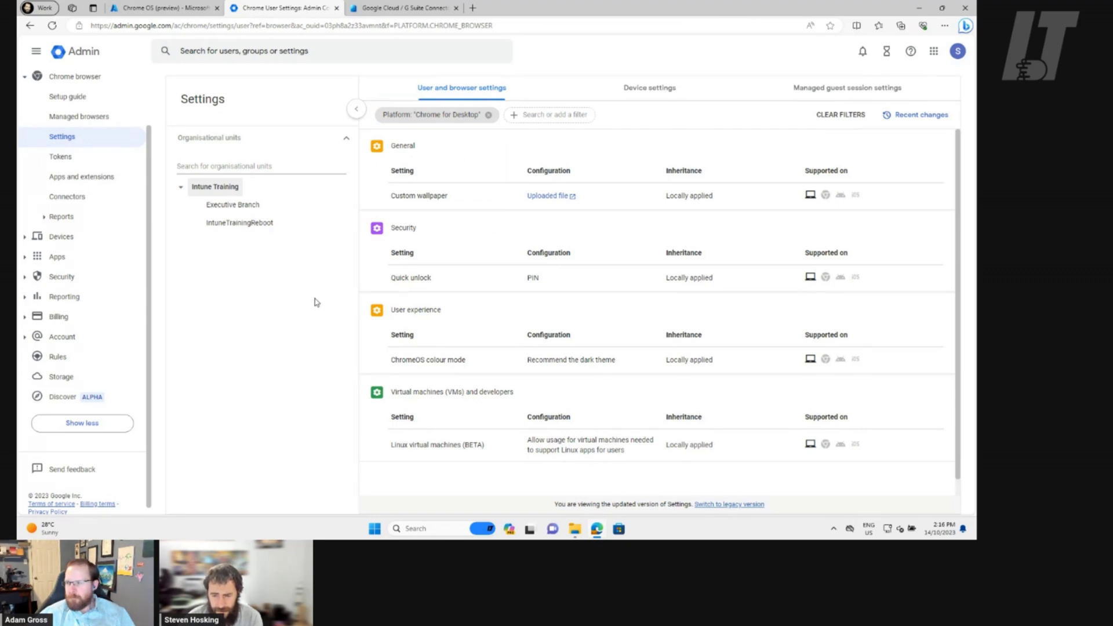
pyautogui.click(217, 205)
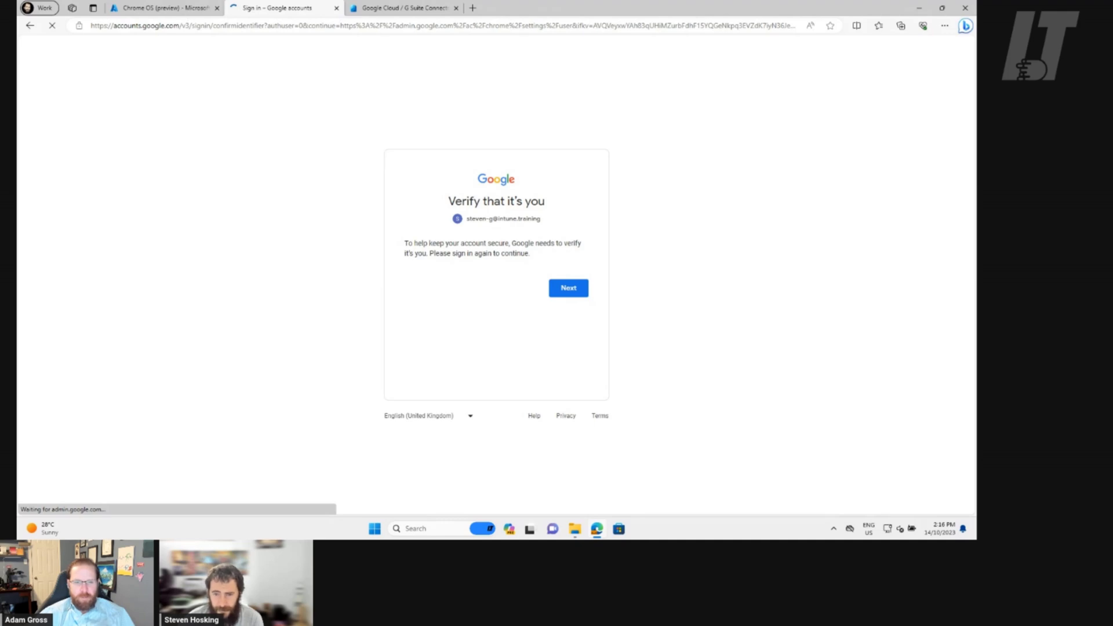
# Toggle the Start menu and taskbar menu, then bring up the Ctrl+Alt+Del security screen
pyautogui.click(375, 528)
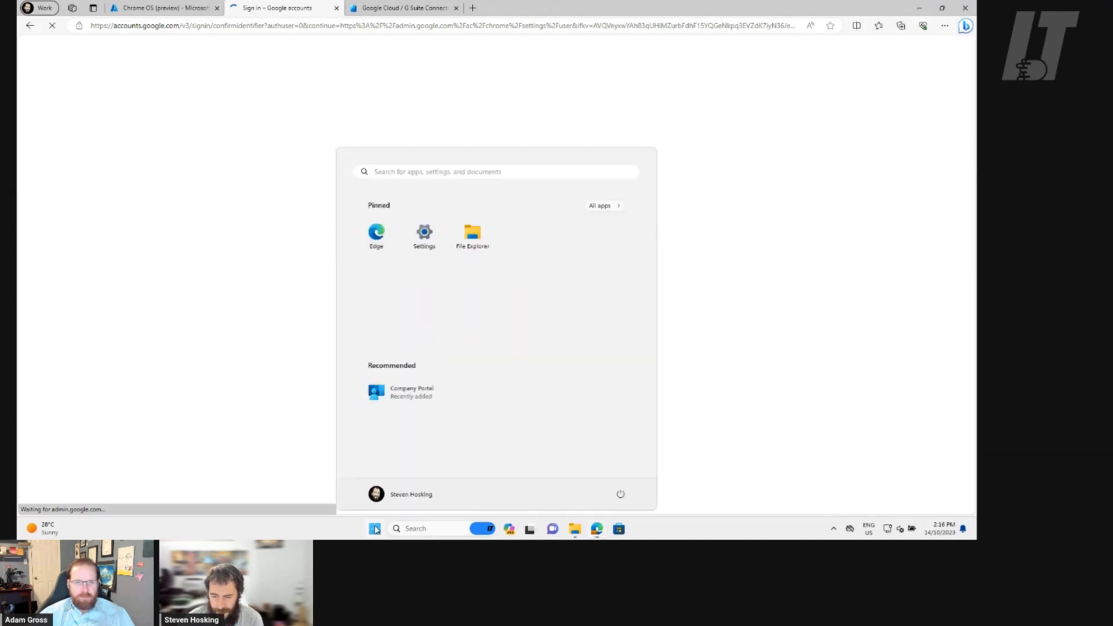
pyautogui.click(375, 529)
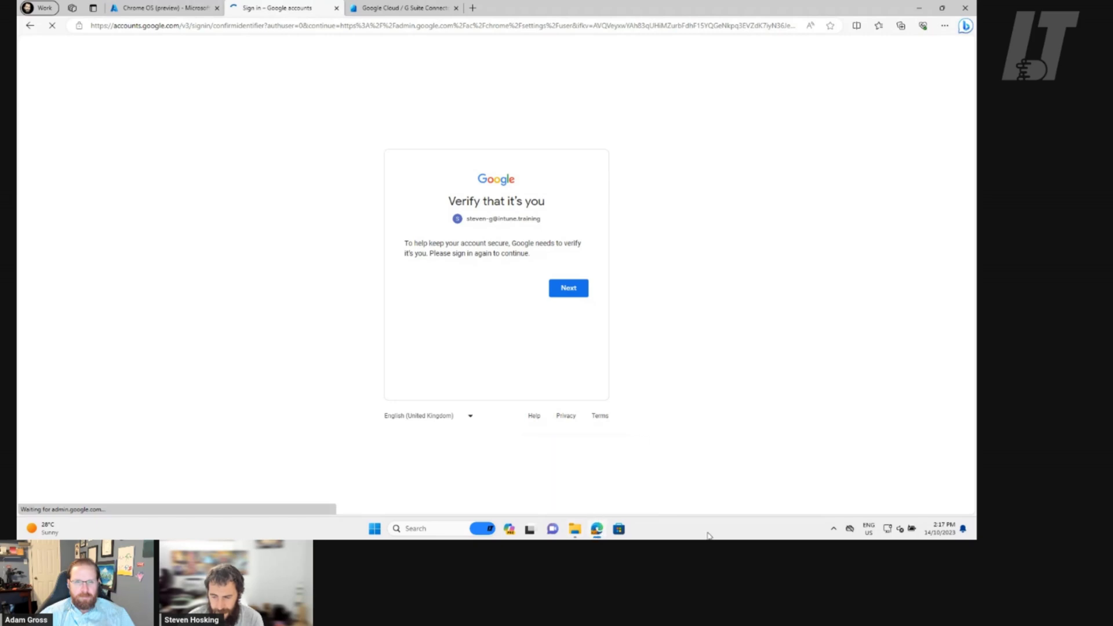
pyautogui.rightClick(679, 536)
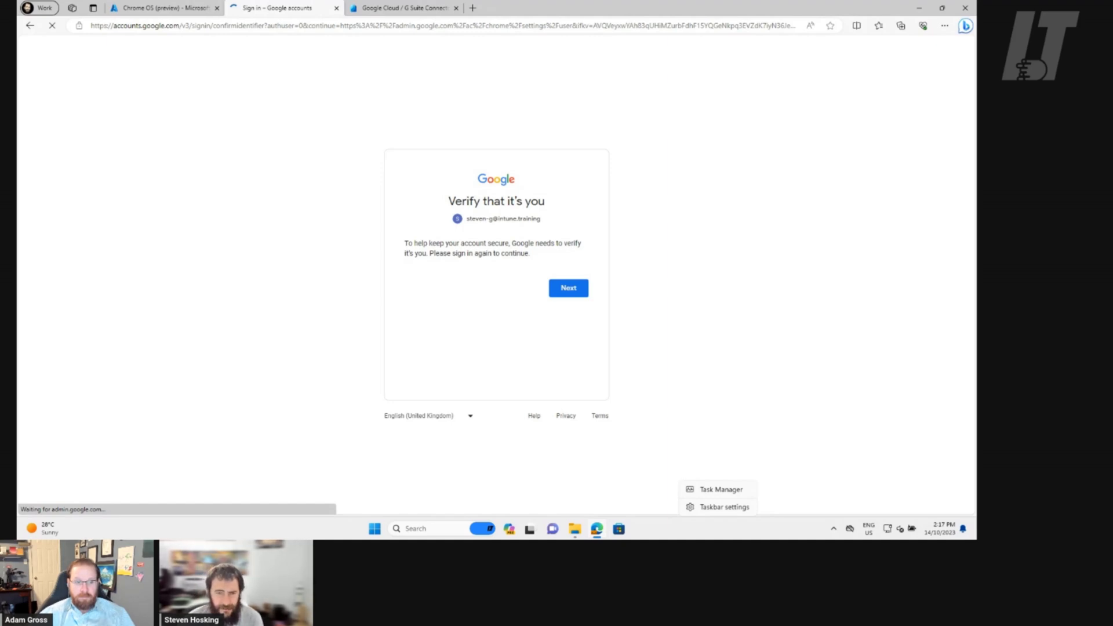
pyautogui.click(159, 13)
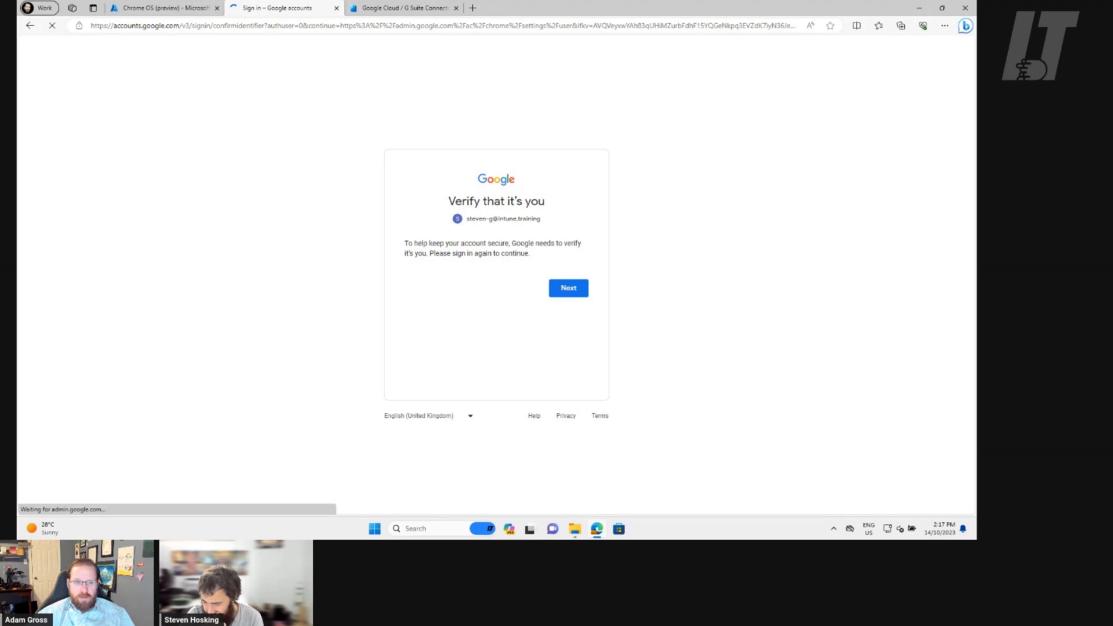
pyautogui.hotkey('ctrl', 'alt', 'Delete')
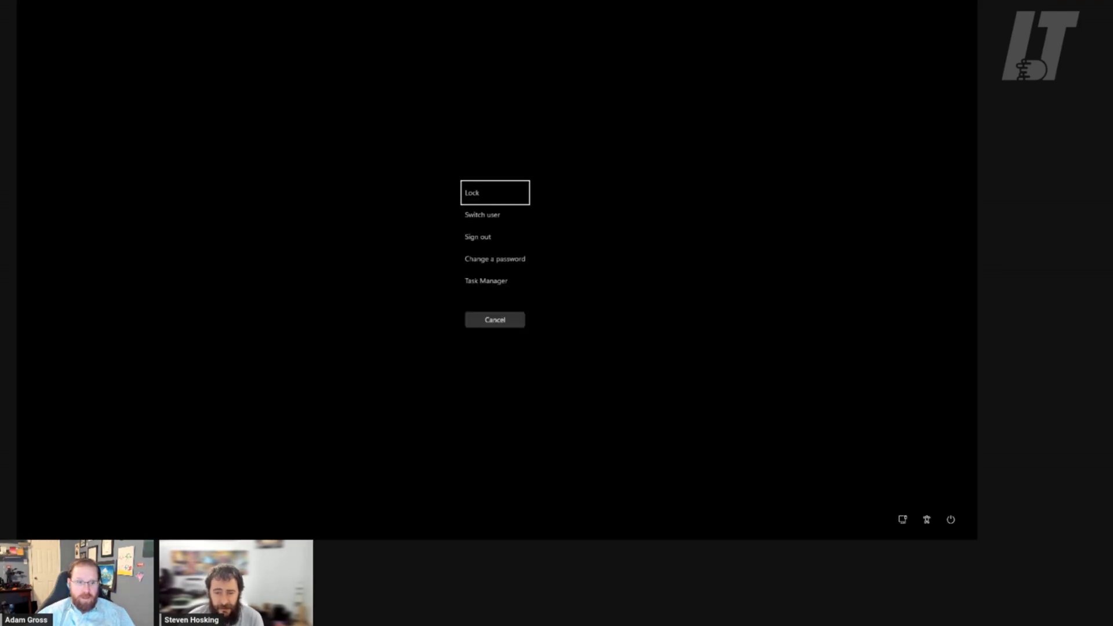
# Check Task Manager and dismiss the Google Update Setup permission prompt
pyautogui.click(511, 287)
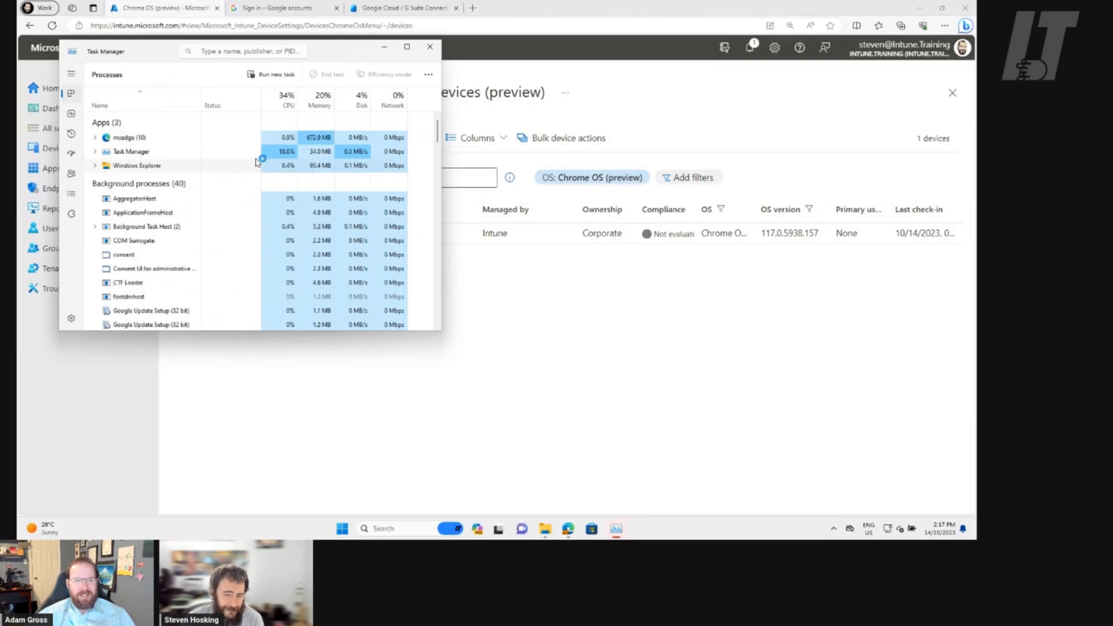
pyautogui.click(429, 47)
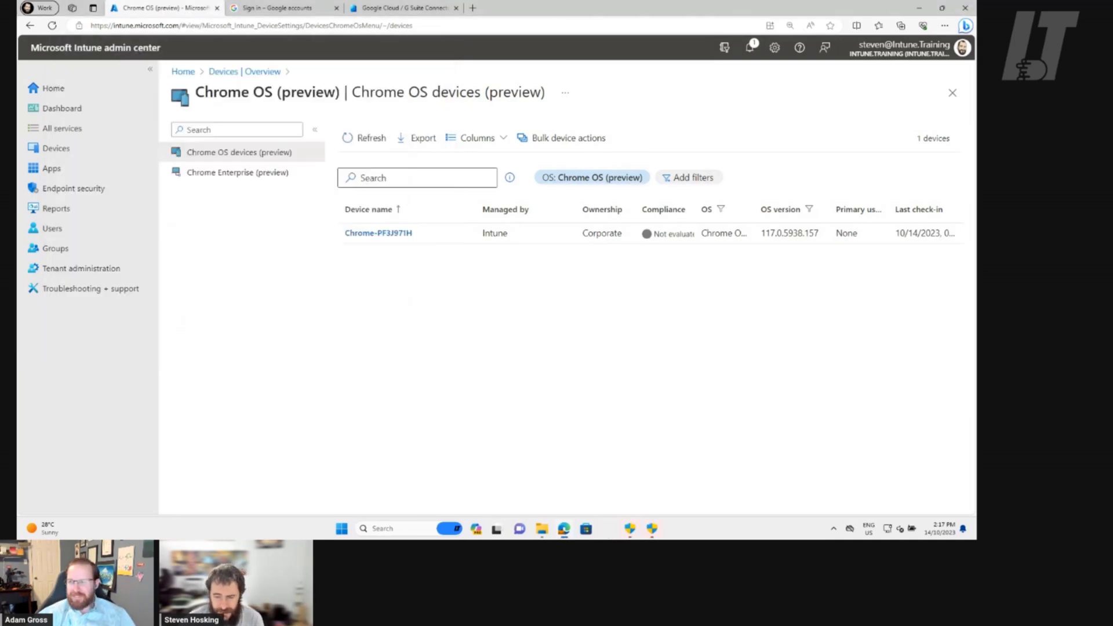
pyautogui.click(619, 529)
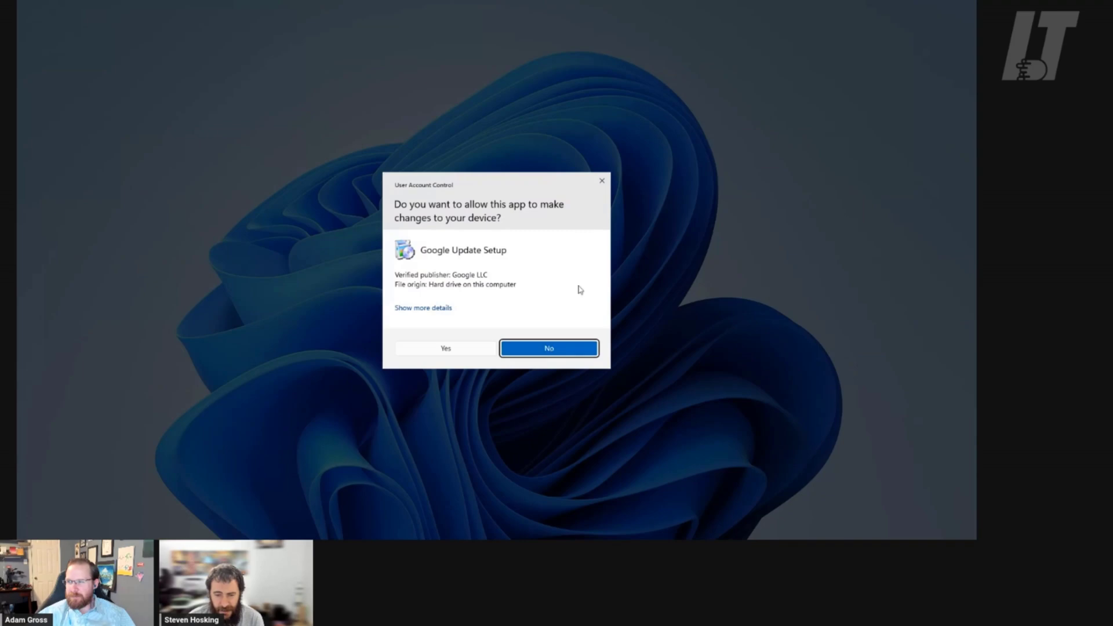
pyautogui.click(600, 174)
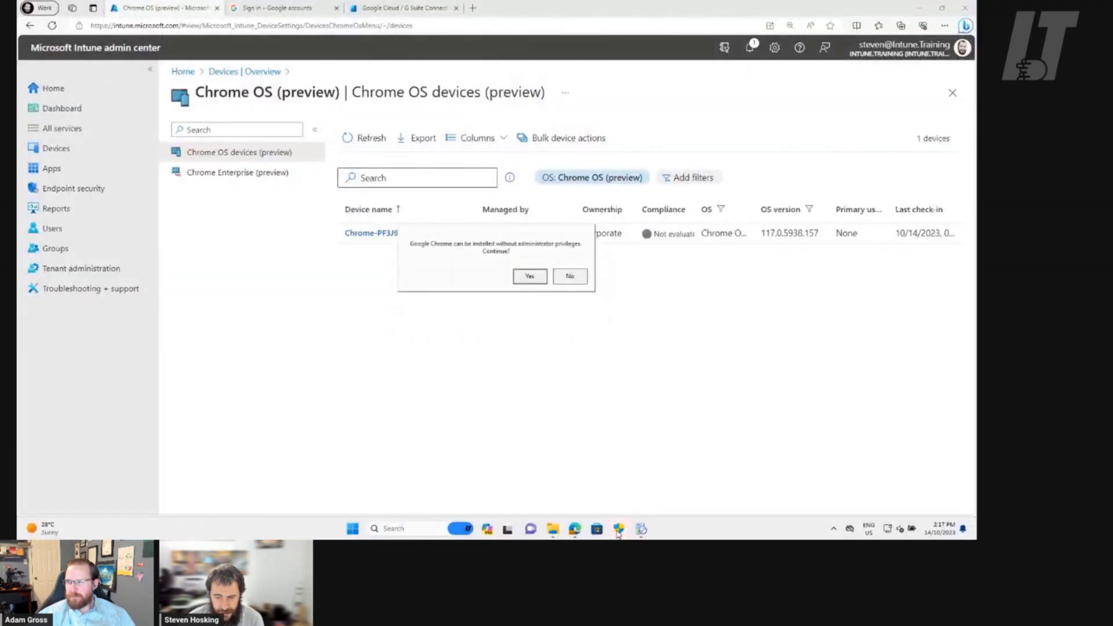
# Let Chrome install without administrator privileges and return to the Google sign-in tab
pyautogui.click(619, 529)
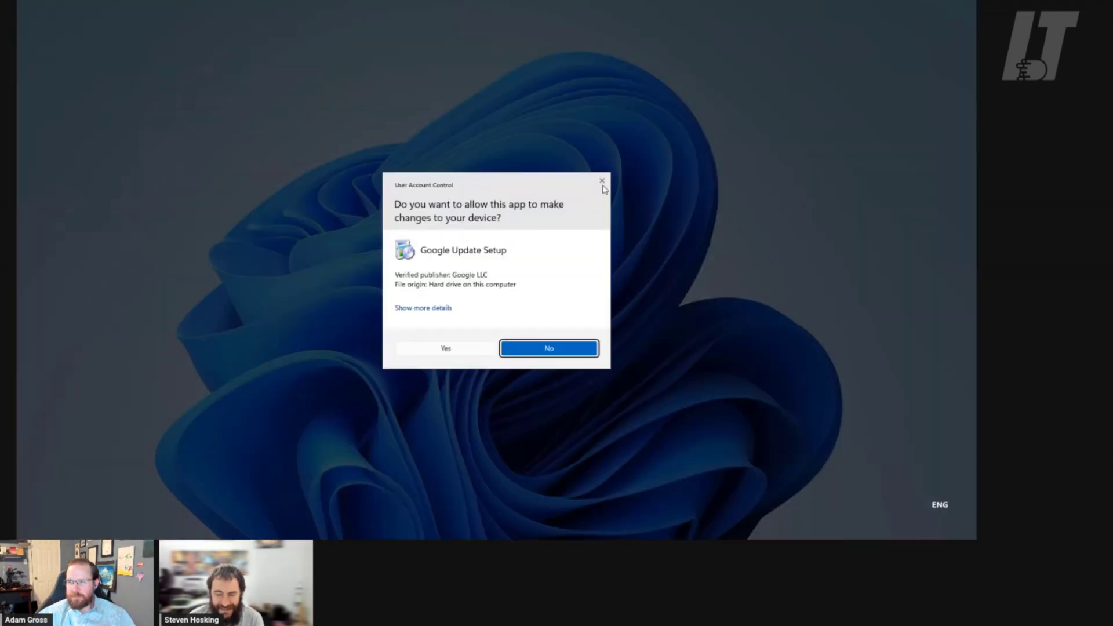
pyautogui.click(602, 181)
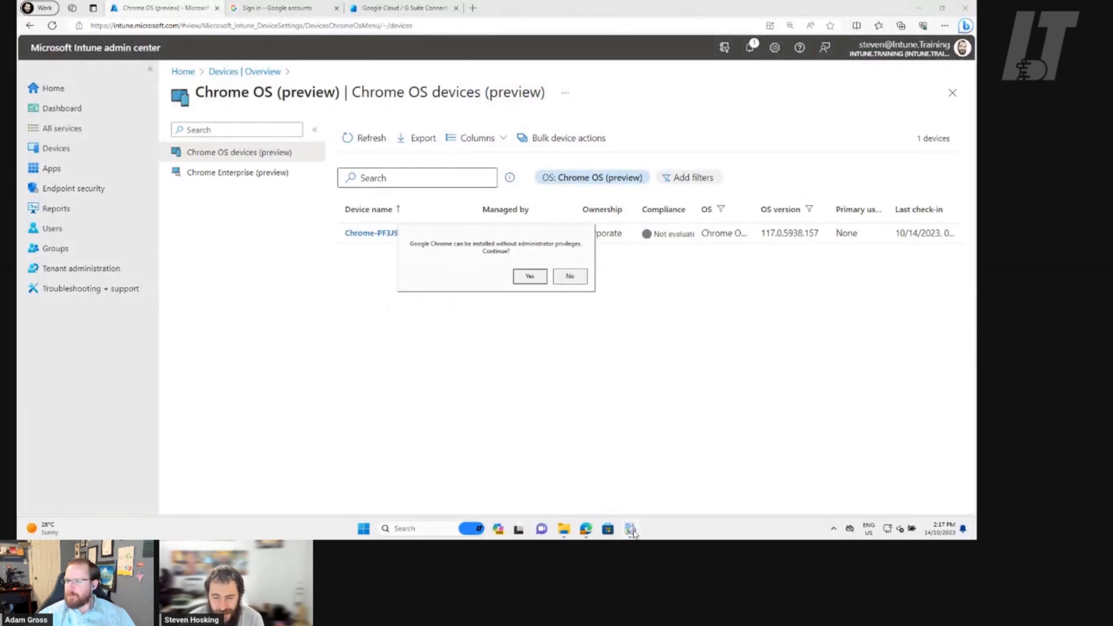
pyautogui.click(527, 279)
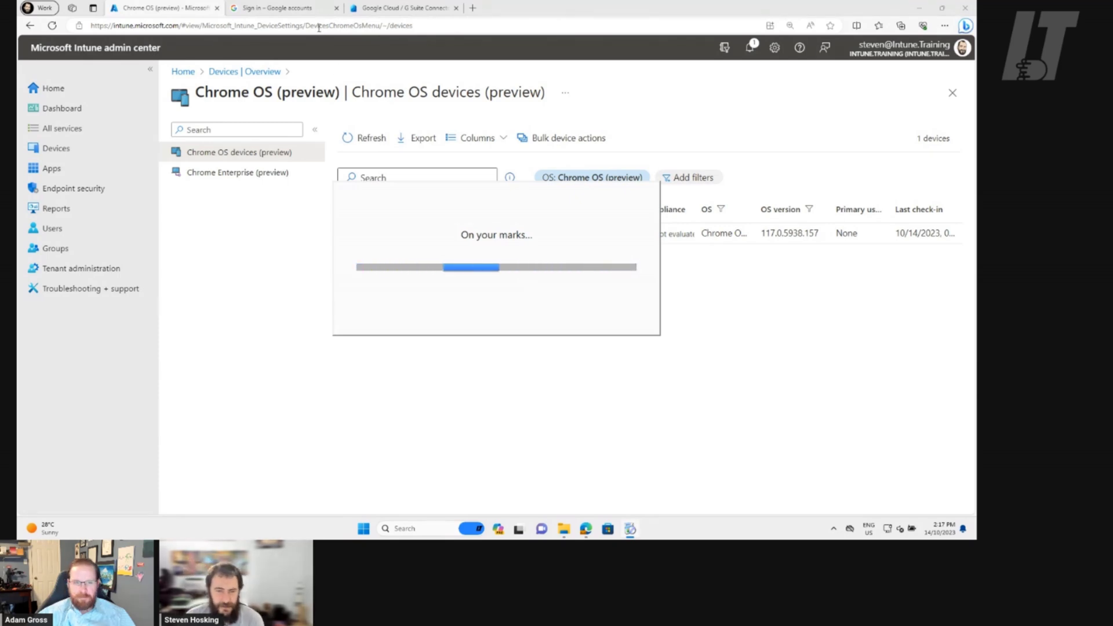
pyautogui.click(307, 12)
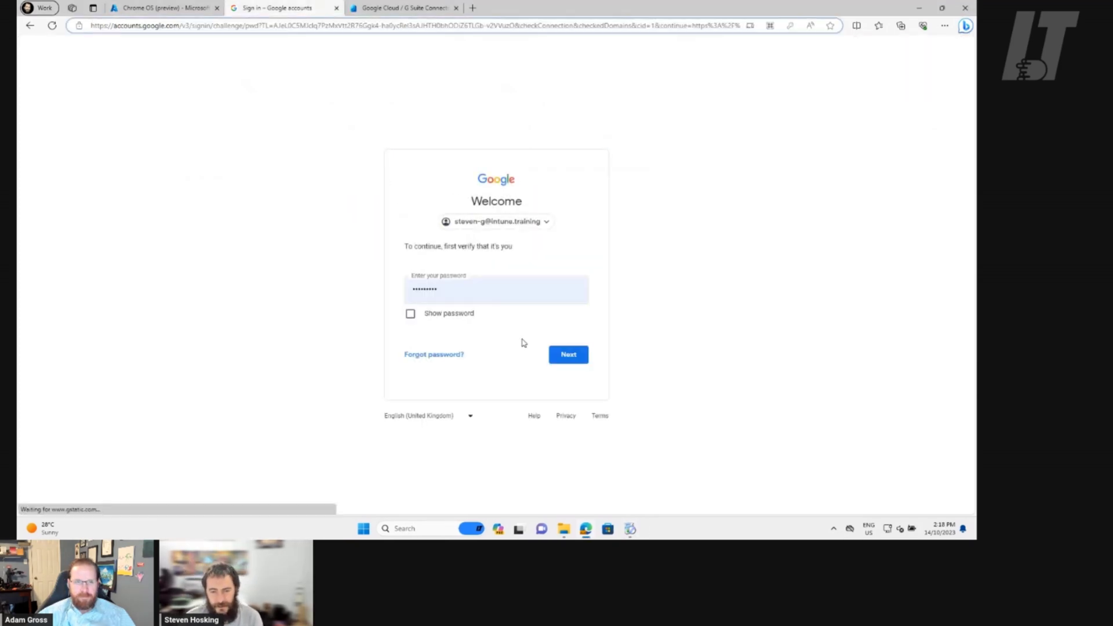
# Complete the Google Admin sign-in with the account password and Authenticator verification code
pyautogui.click(570, 356)
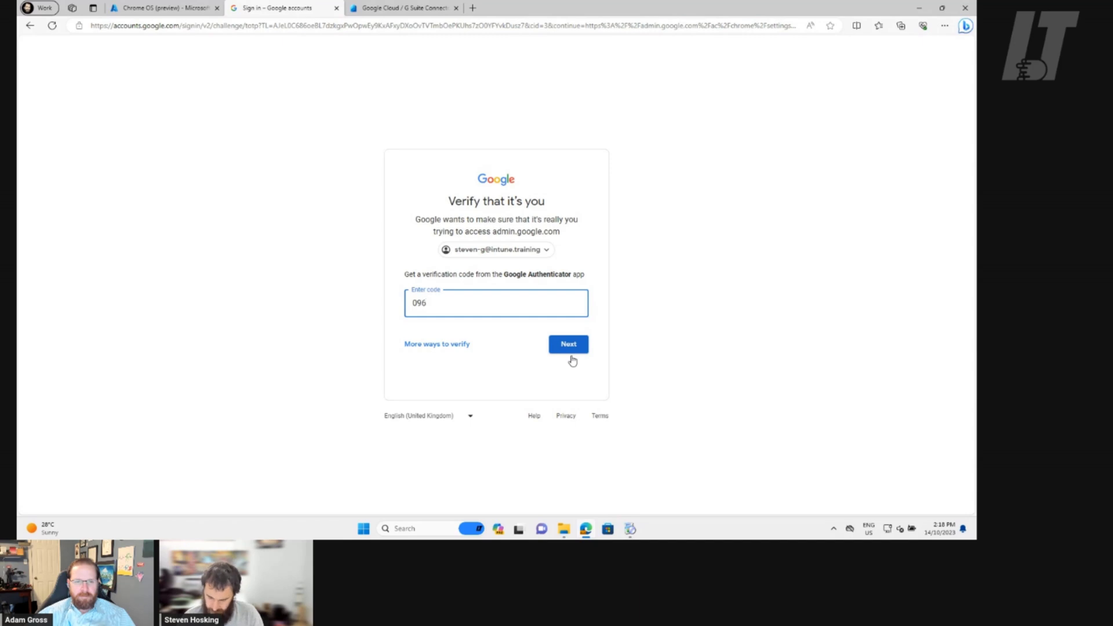
pyautogui.click(572, 357)
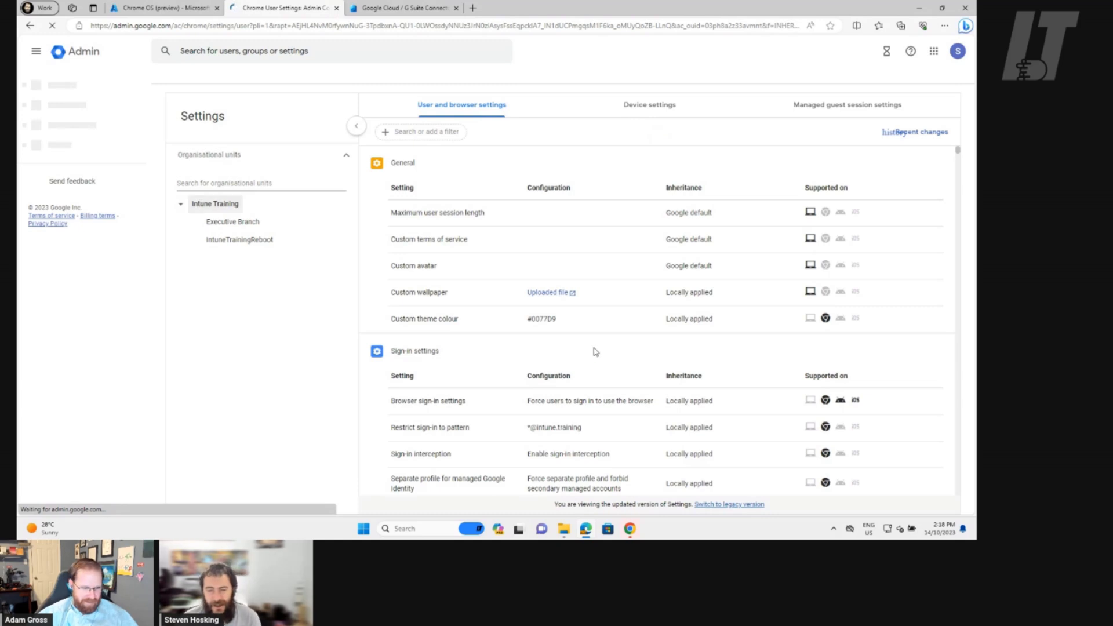
pyautogui.moveTo(438, 138); pyautogui.dragTo(303, 296)
# Filter the Chrome user settings by platform to Chrome for Desktop, excluding ChromeOS
pyautogui.click(625, 128)
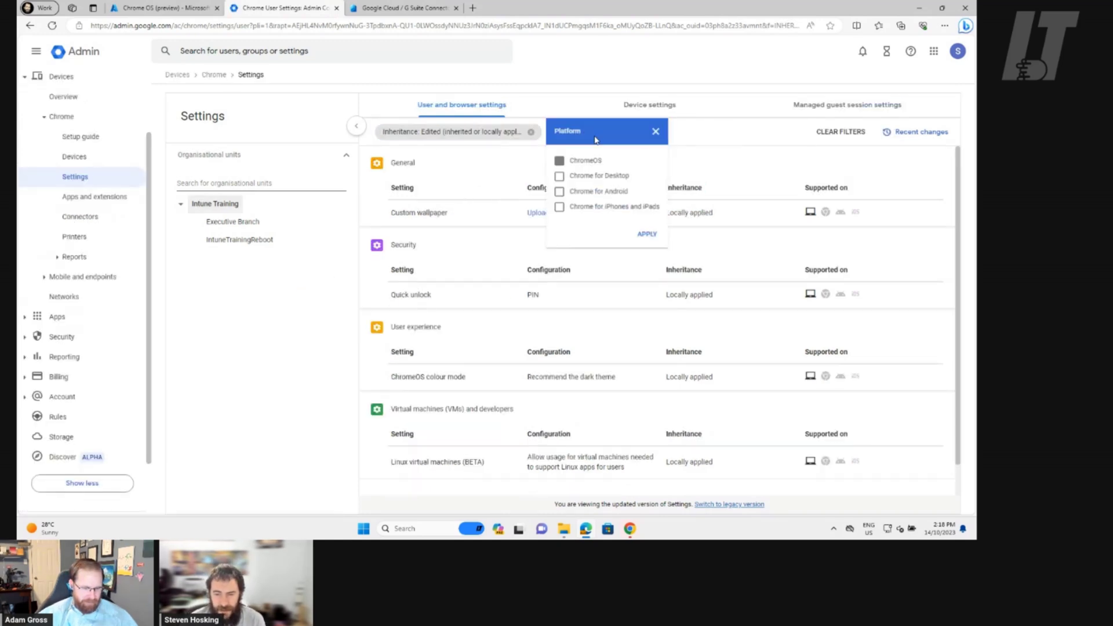
pyautogui.click(560, 179)
pyautogui.click(560, 163)
pyautogui.click(652, 241)
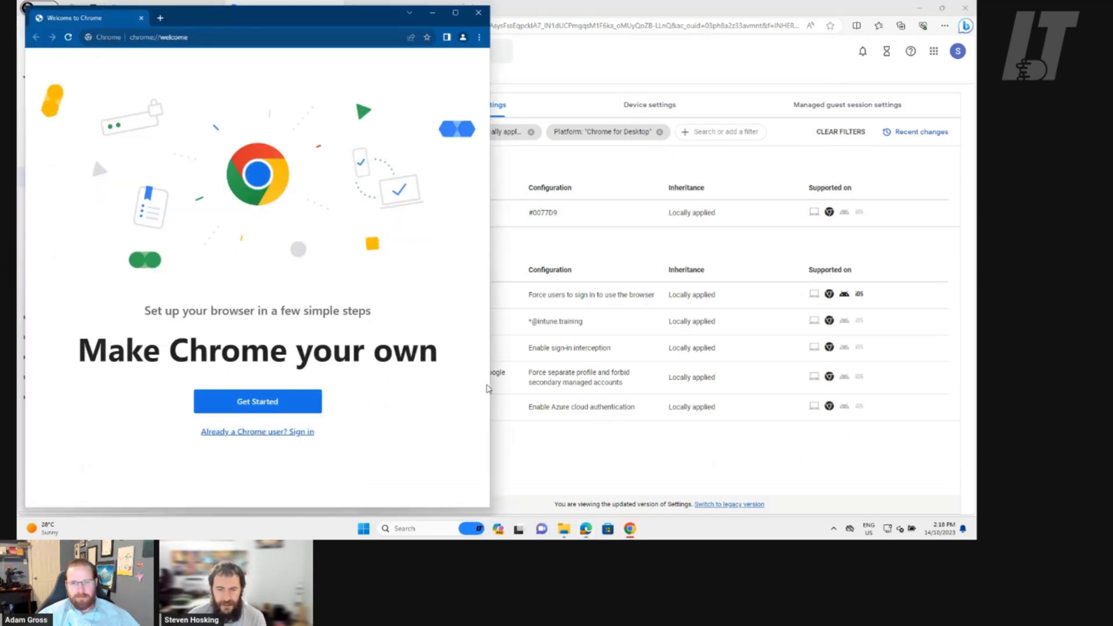
# Maximize Chrome and turn on sync by signing in with the work account e-mail and password
pyautogui.click(455, 13)
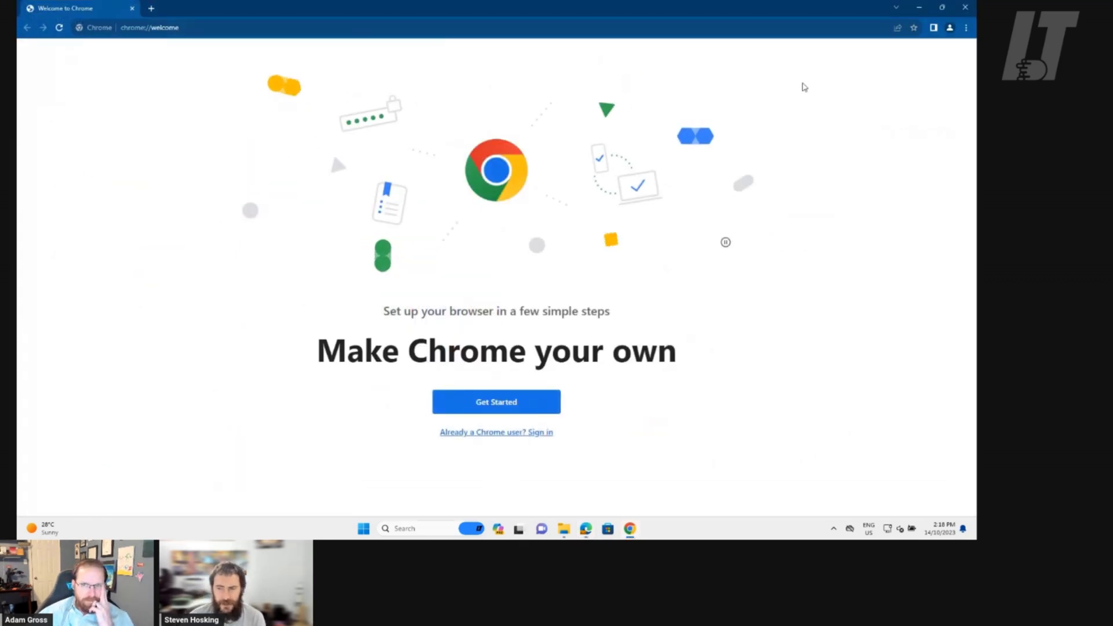
pyautogui.click(951, 28)
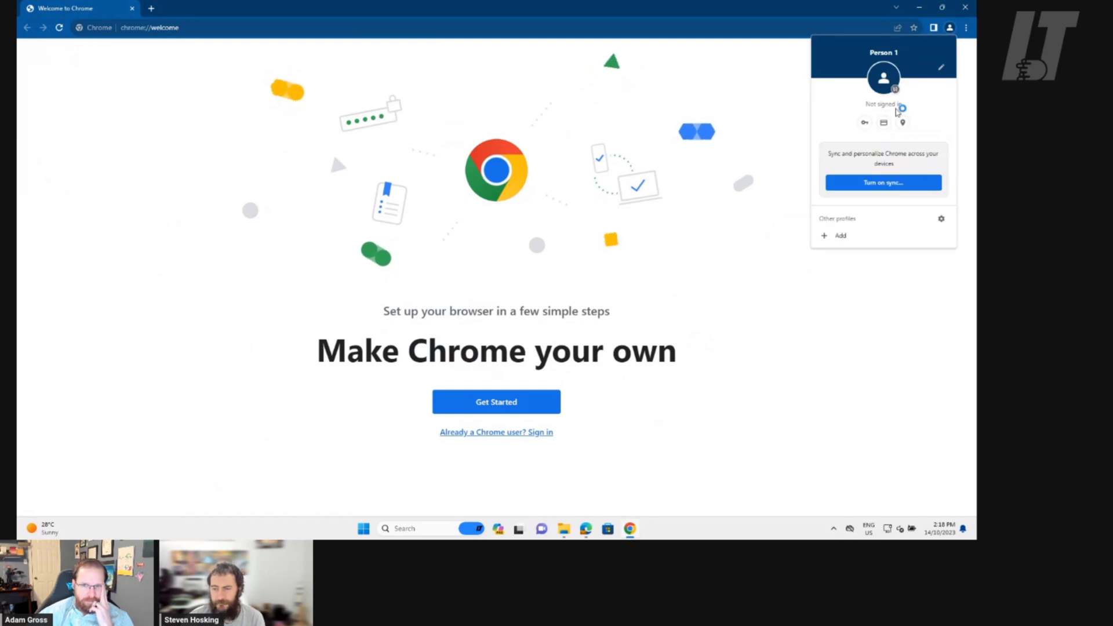
pyautogui.click(884, 184)
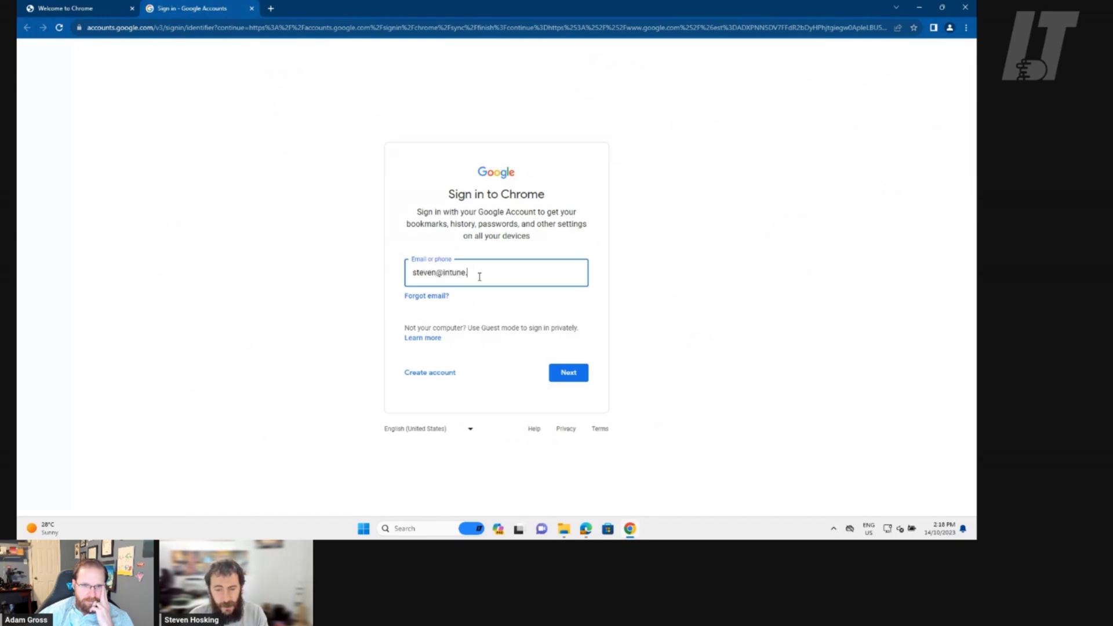
pyautogui.press('Return')
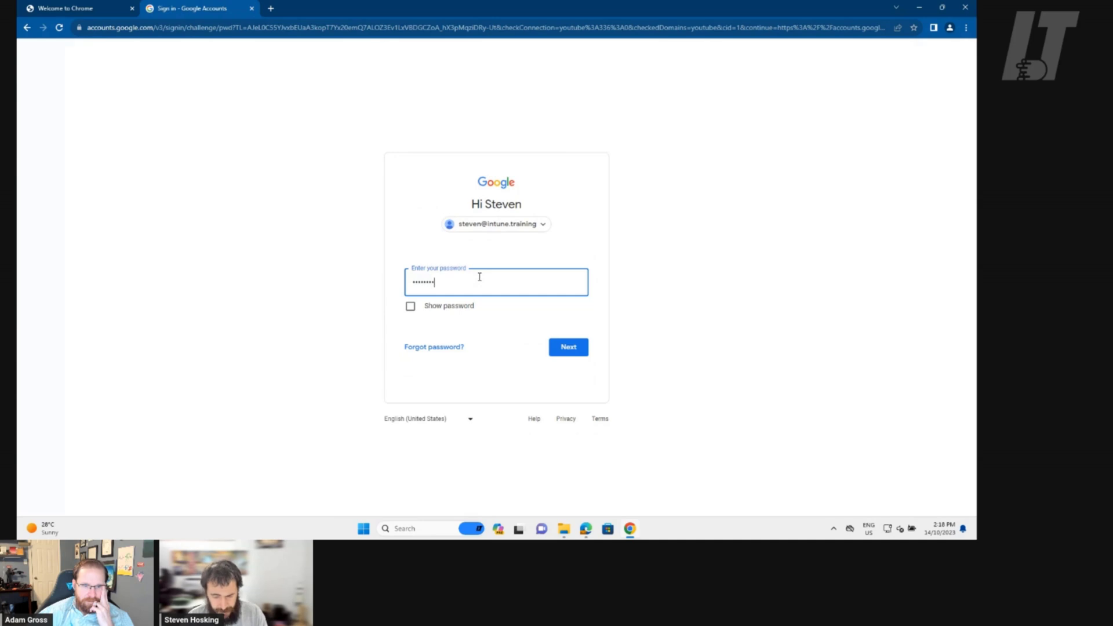
pyautogui.press('Return')
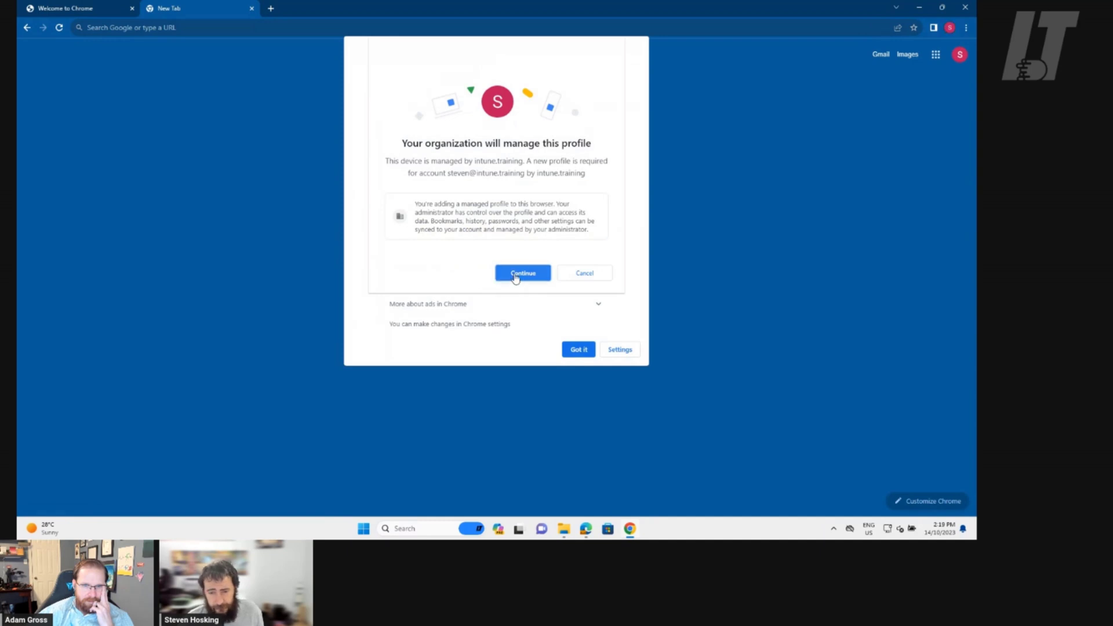
# Accept the organization-managed profile, dismiss the ad privacy notice and answer the sync prompt
pyautogui.click(517, 275)
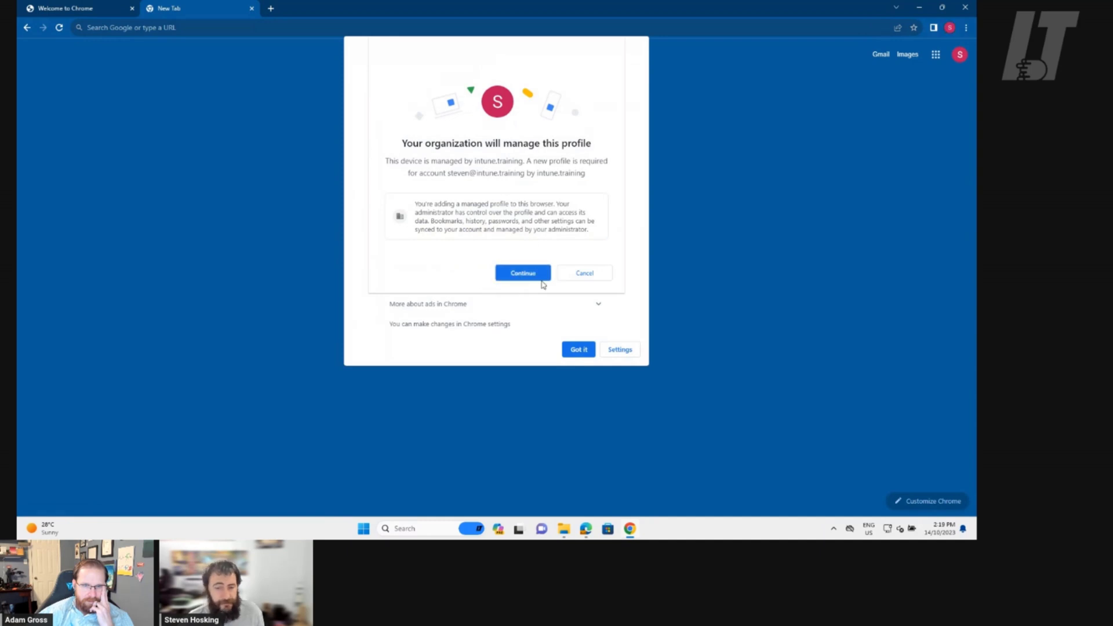
pyautogui.click(539, 273)
pyautogui.click(573, 351)
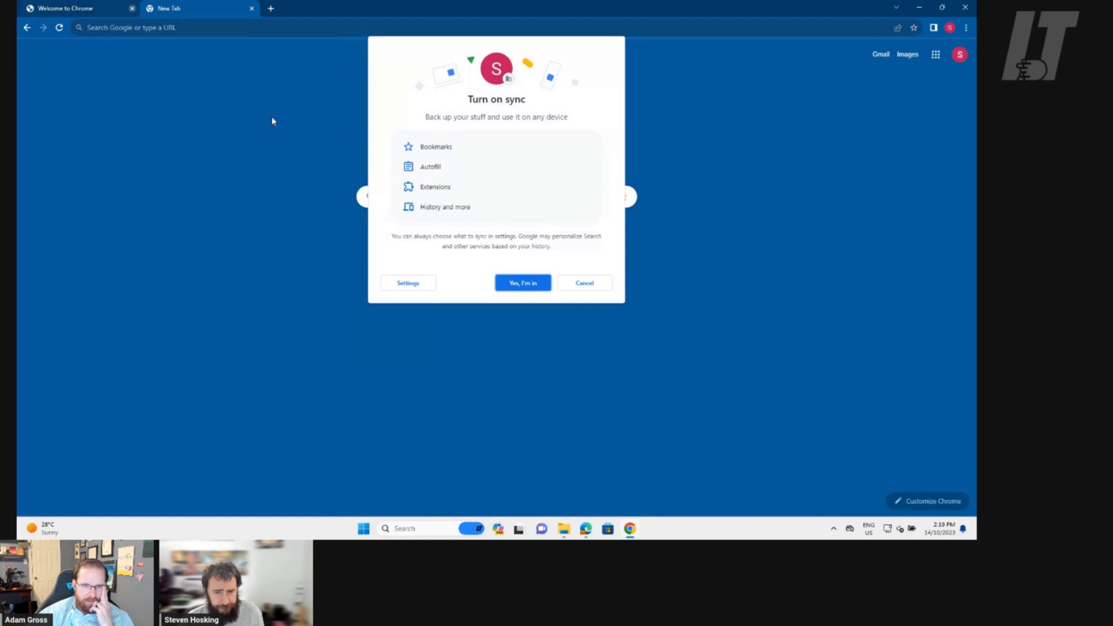
pyautogui.click(514, 280)
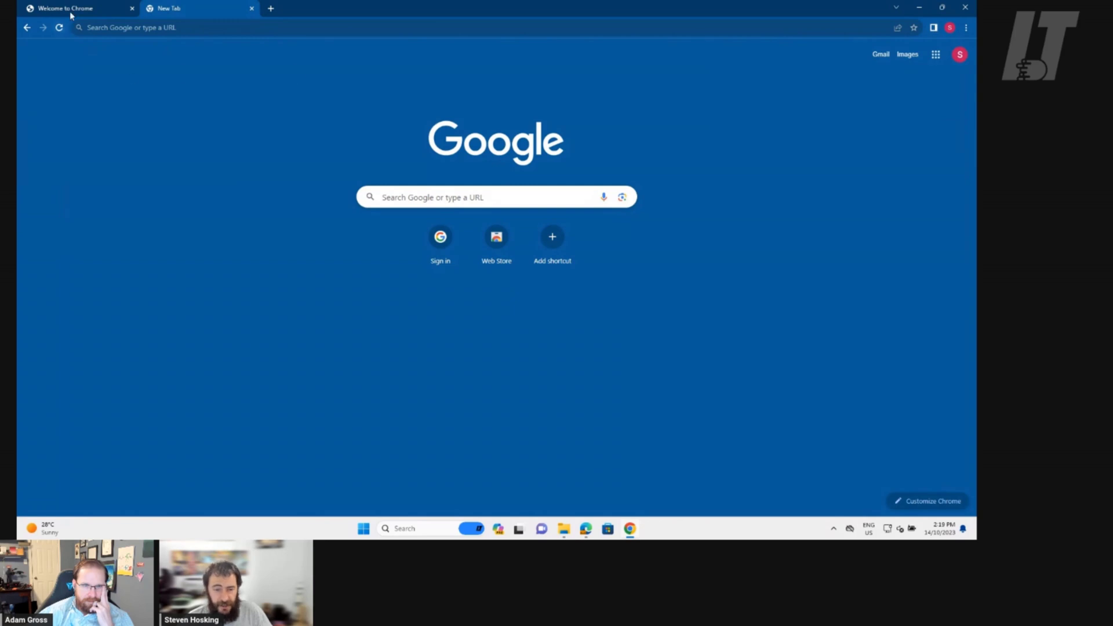
# Check the Admin console, then return to managed Chrome and enter portal.office.com as the address
pyautogui.click(586, 529)
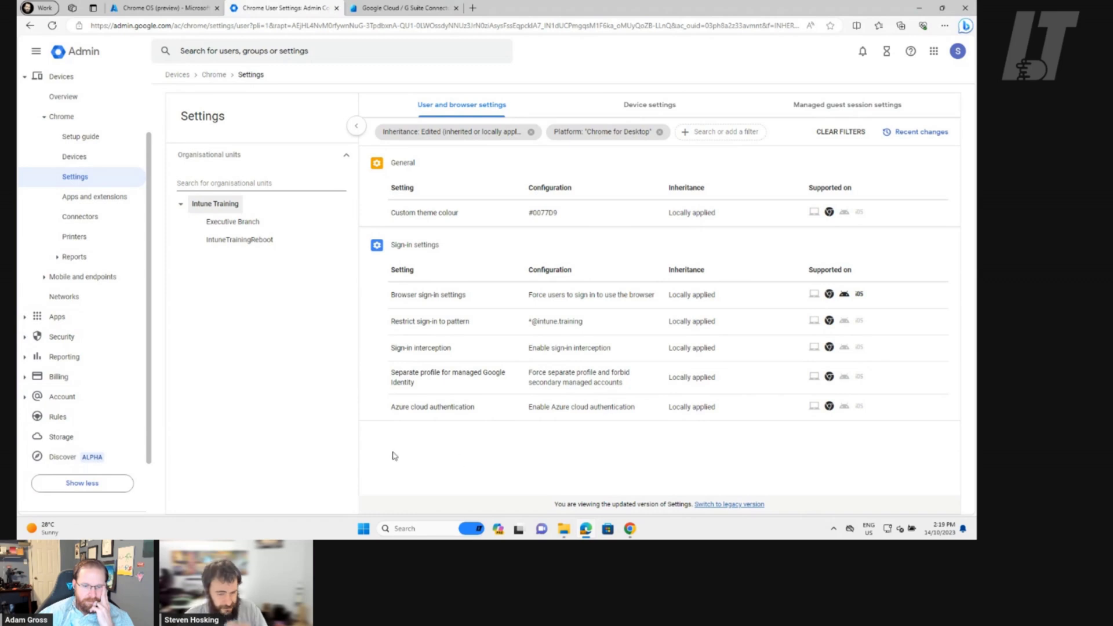
pyautogui.click(630, 529)
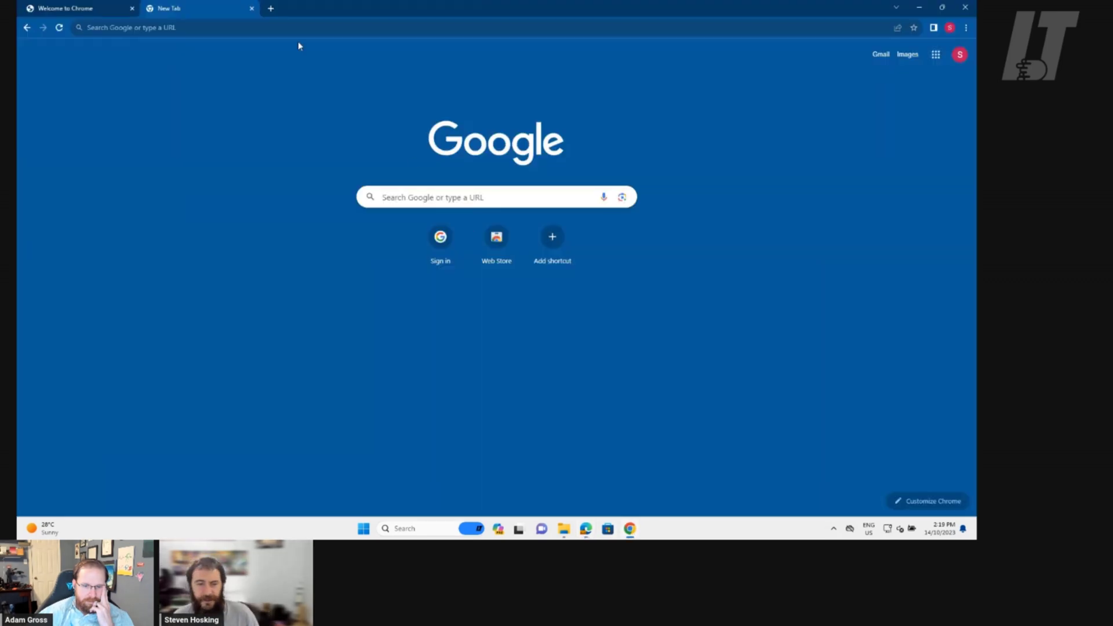
pyautogui.click(297, 27)
pyautogui.write('portal')
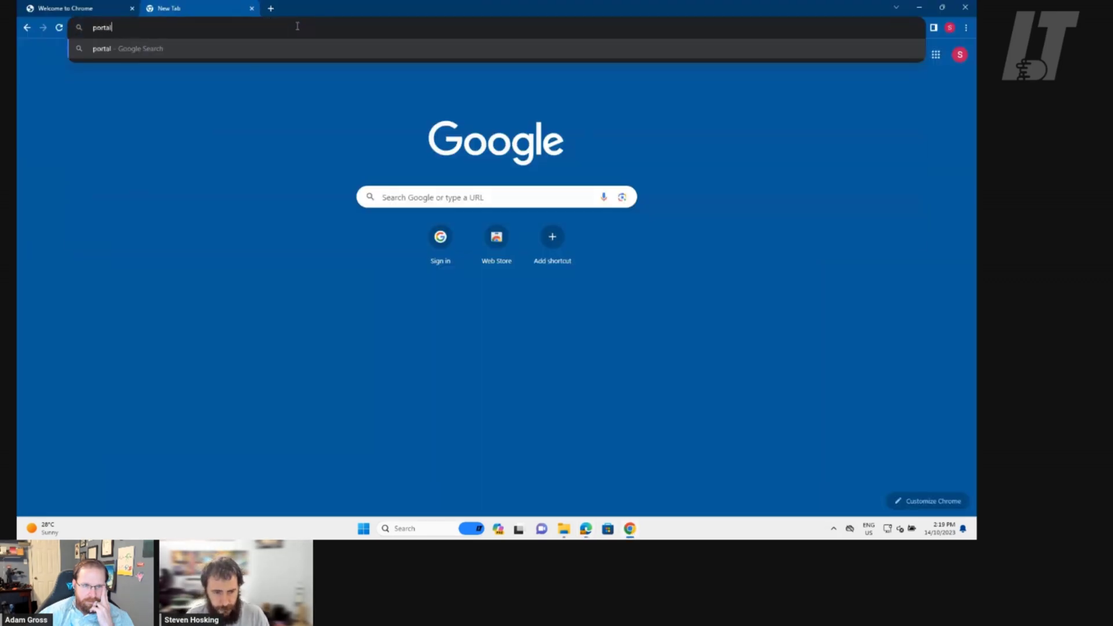
pyautogui.write('.office.com')
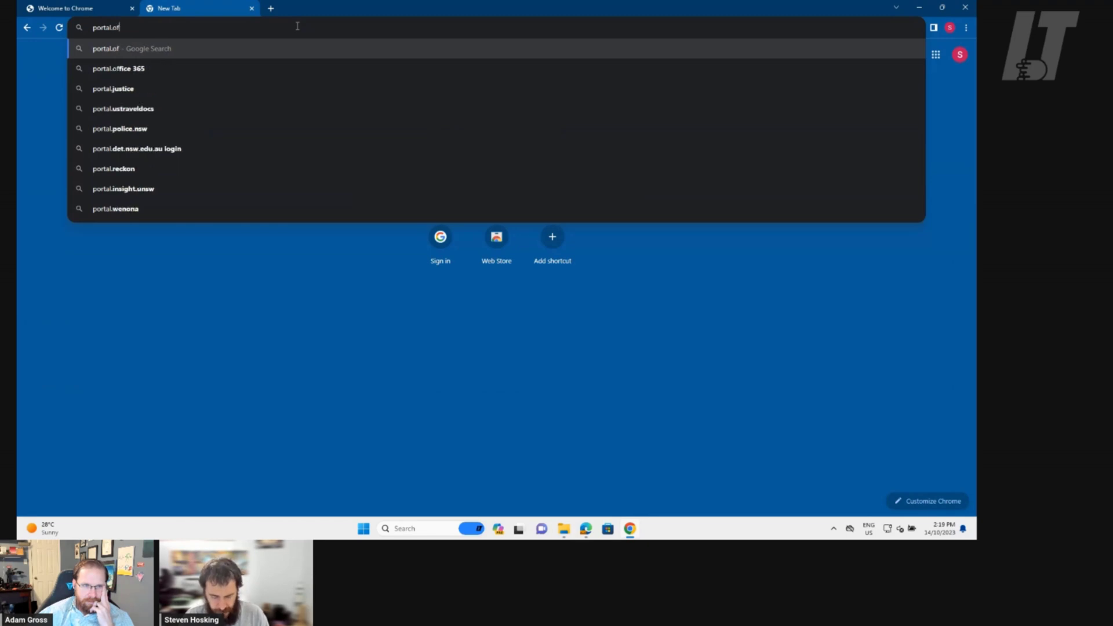
# Load portal.office.com in the managed Chrome profile, then bring up the Start menu
pyautogui.press('Return')
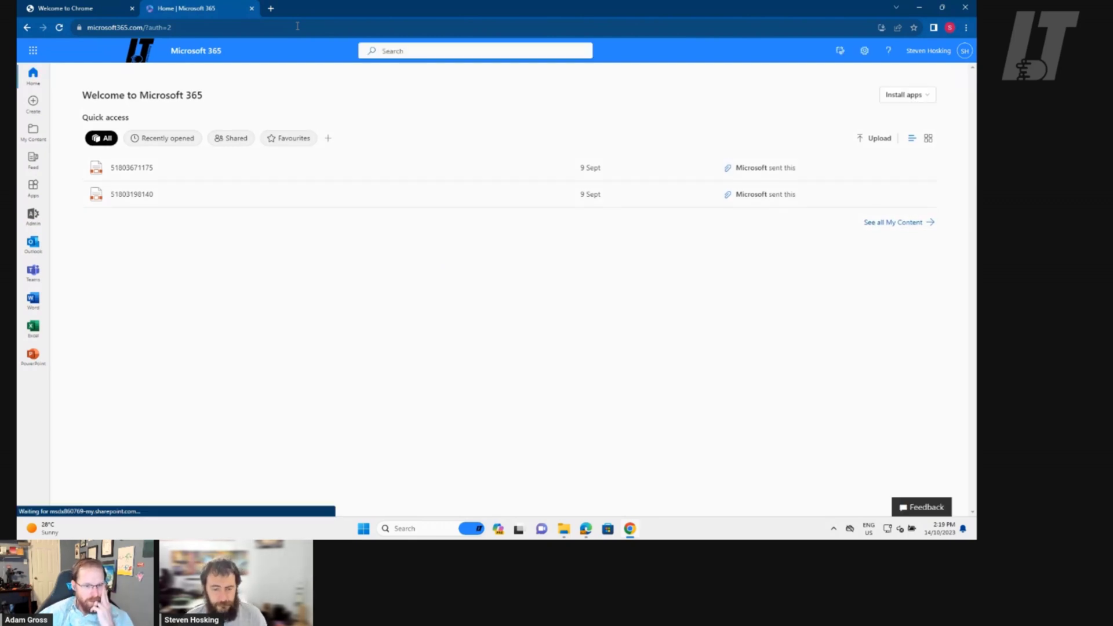
pyautogui.click(363, 529)
# In Settings > Accounts > Access work or school, view the Intune.Training connection's management info
pyautogui.click(425, 232)
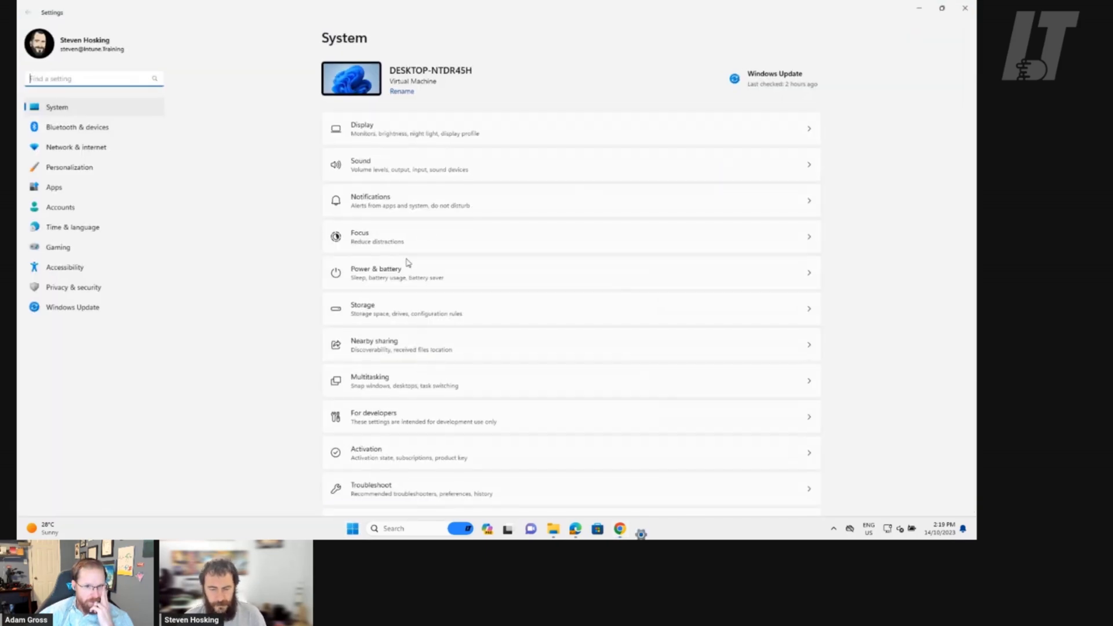
pyautogui.click(84, 208)
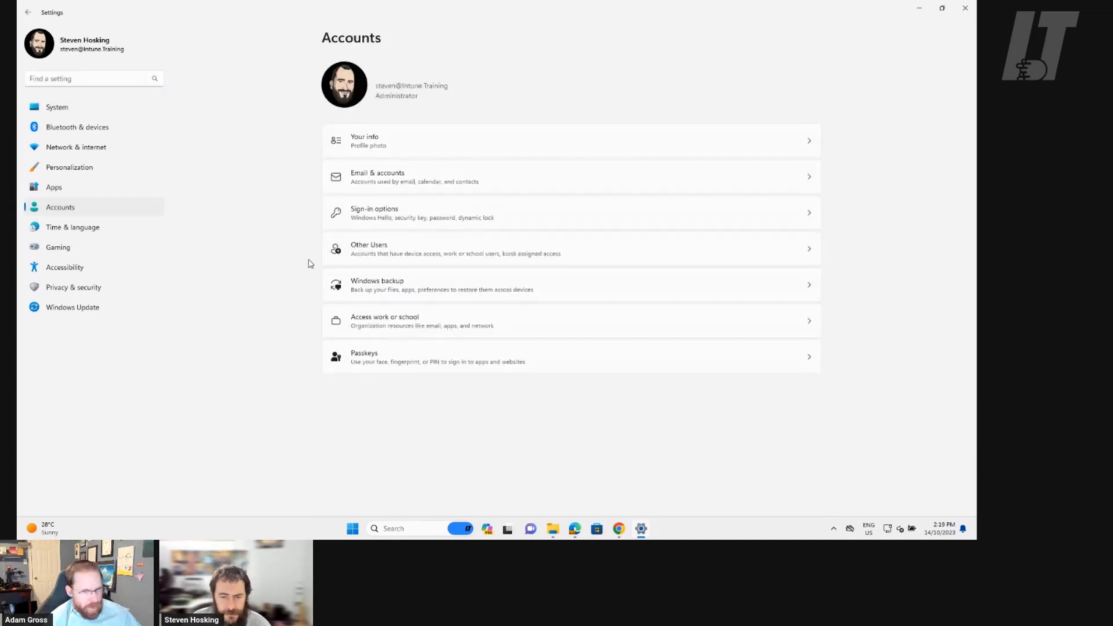
pyautogui.click(417, 323)
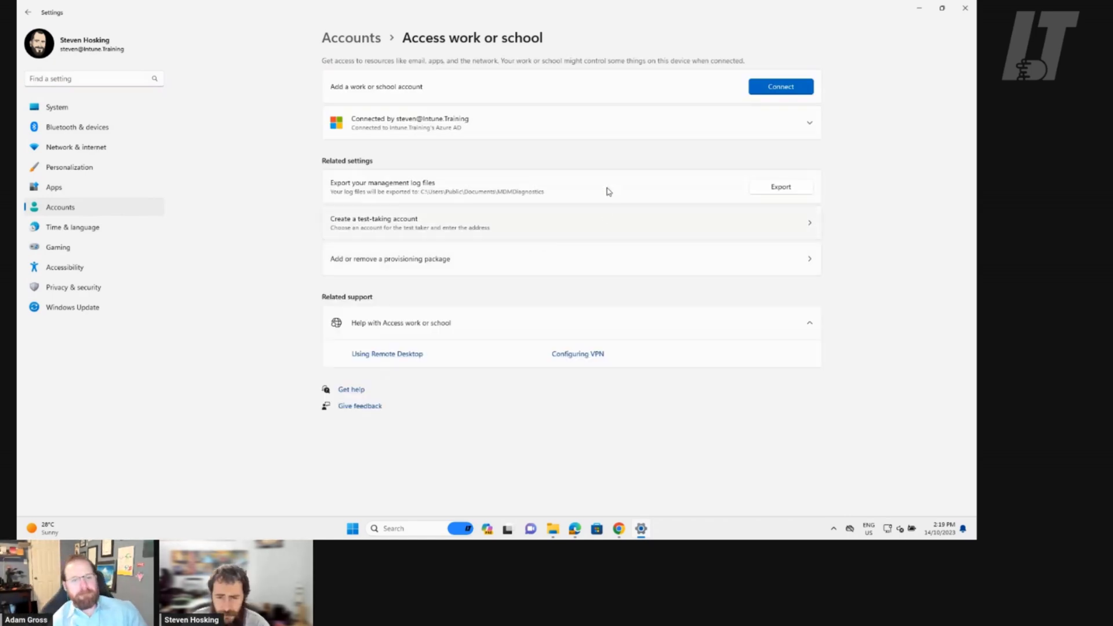
pyautogui.click(810, 123)
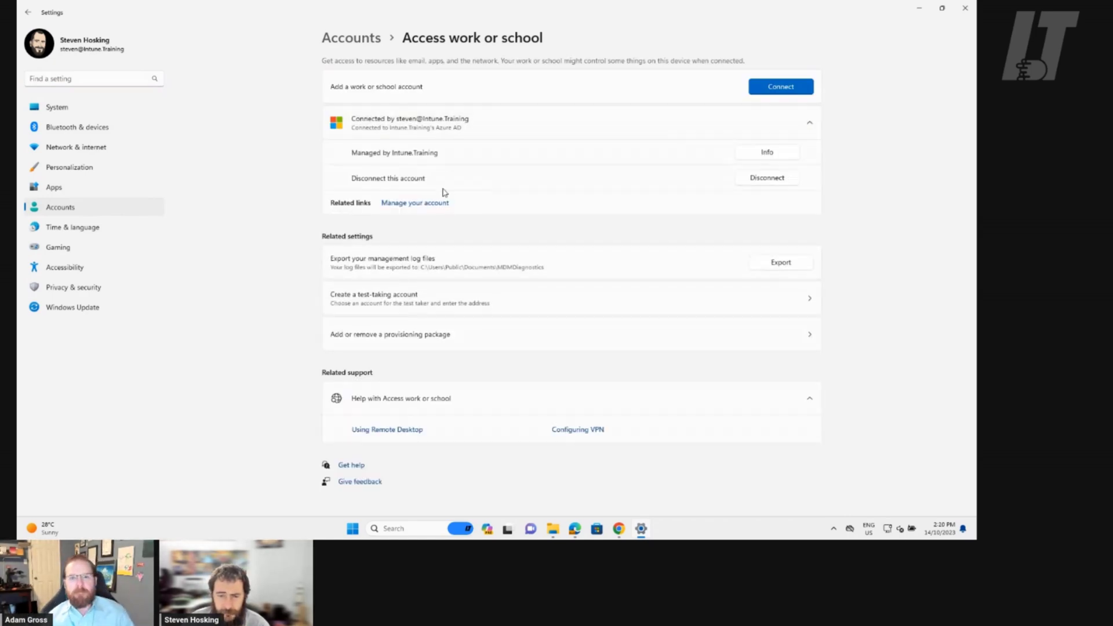
pyautogui.click(790, 149)
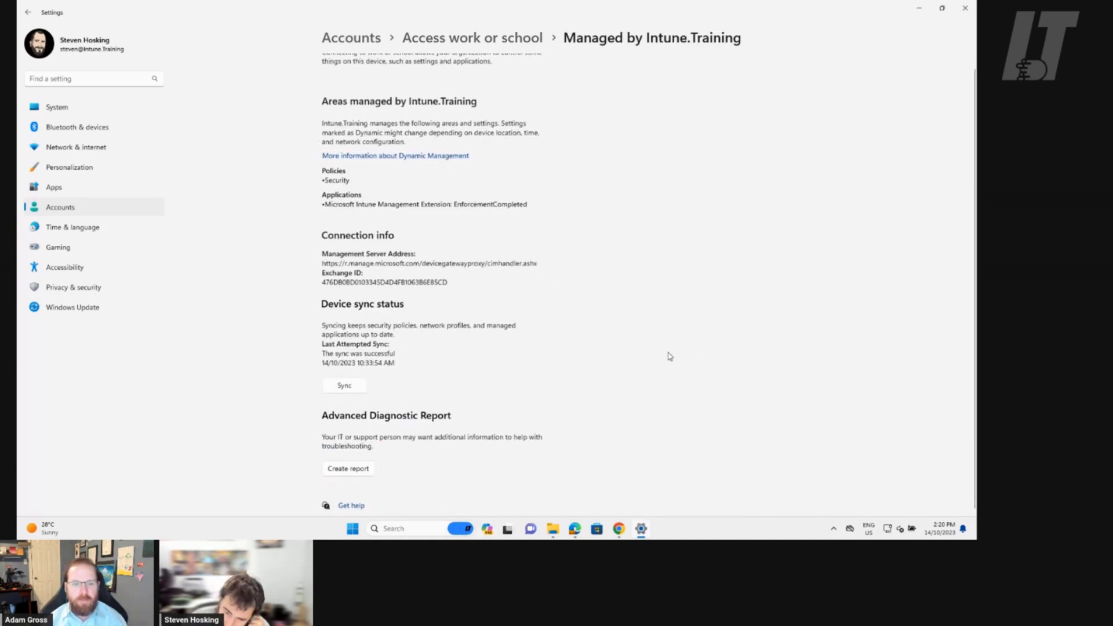
pyautogui.scroll(1, 672, 303)
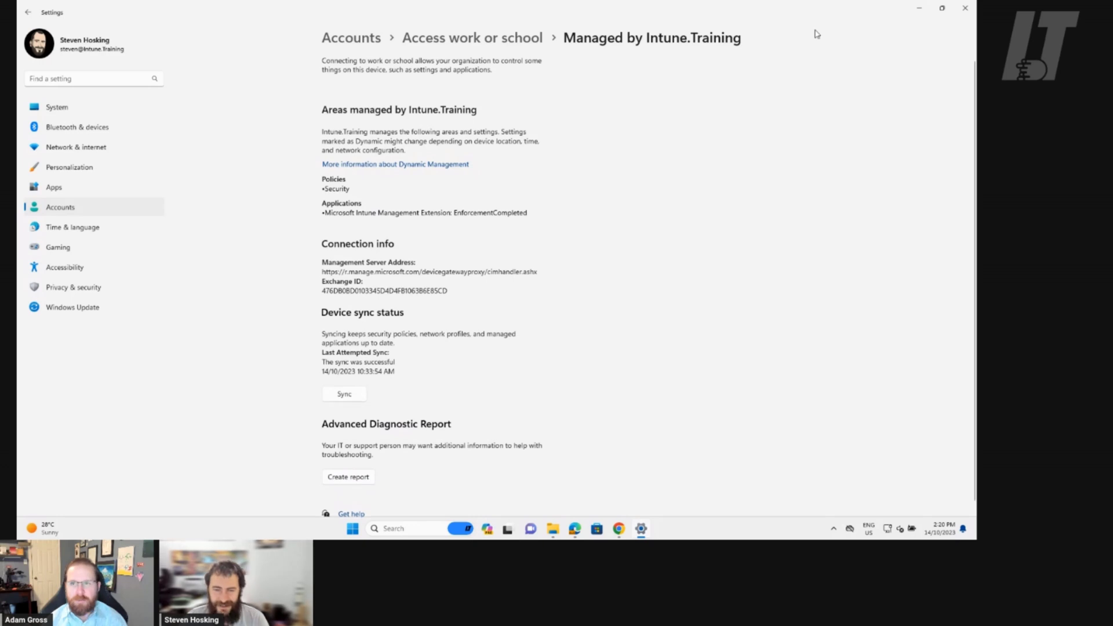
# Close Windows Settings and the Microsoft 365 tab, returning to the Google Admin console
pyautogui.click(965, 8)
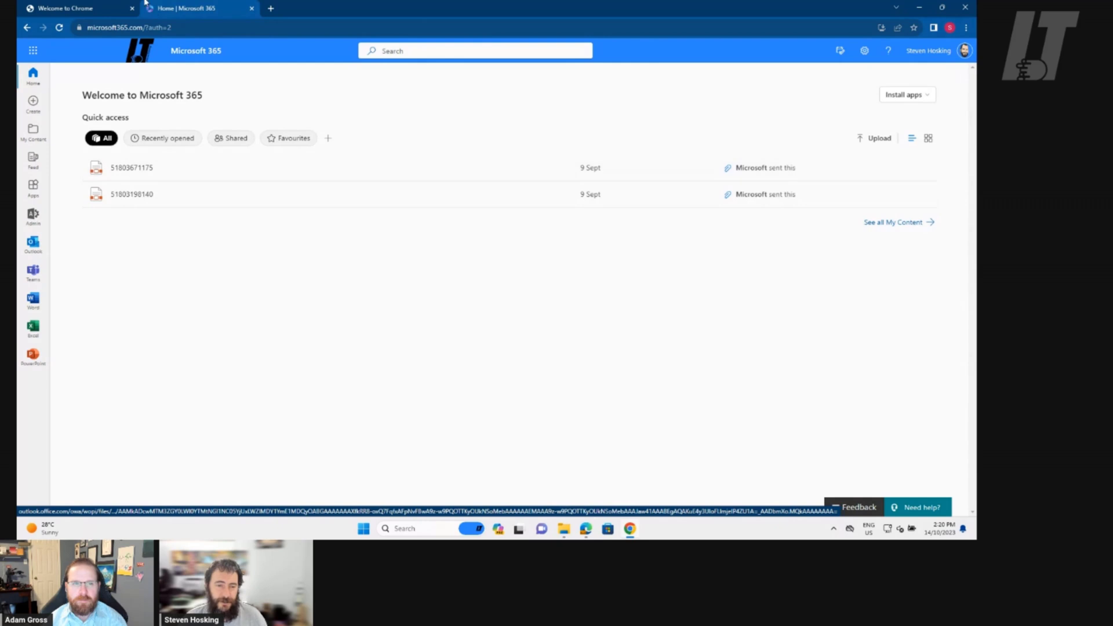
pyautogui.click(252, 8)
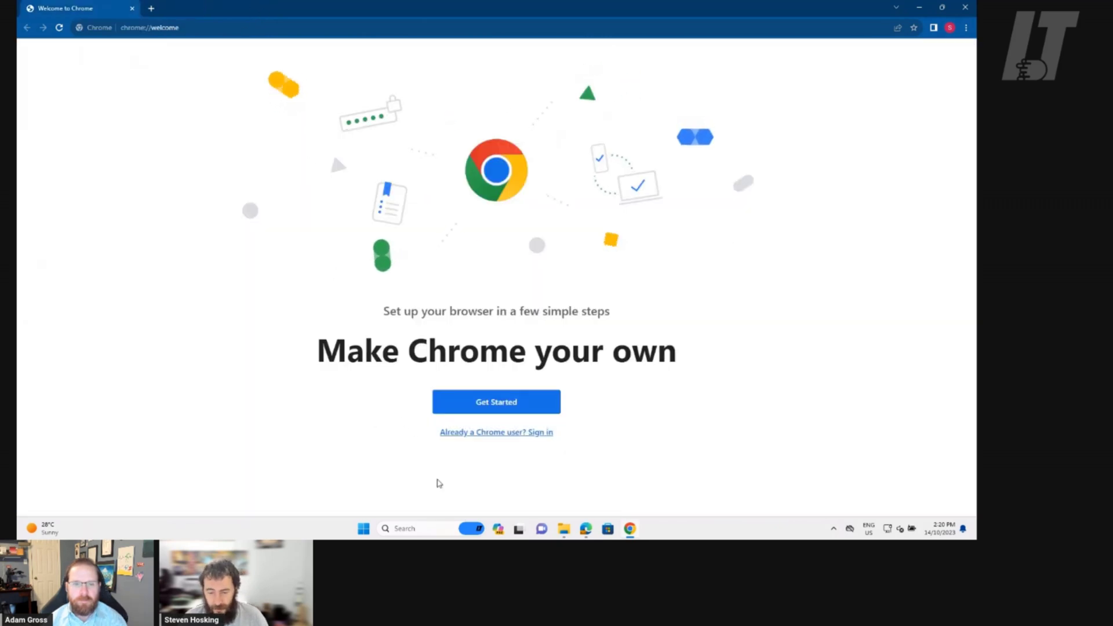
pyautogui.moveTo(586, 529)
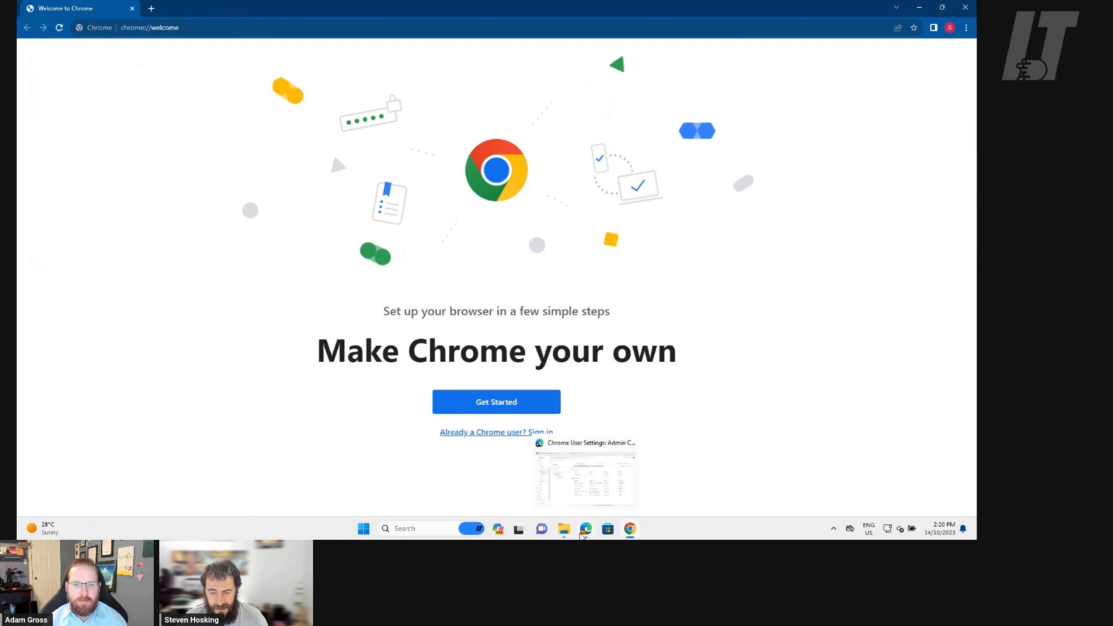
pyautogui.click(575, 467)
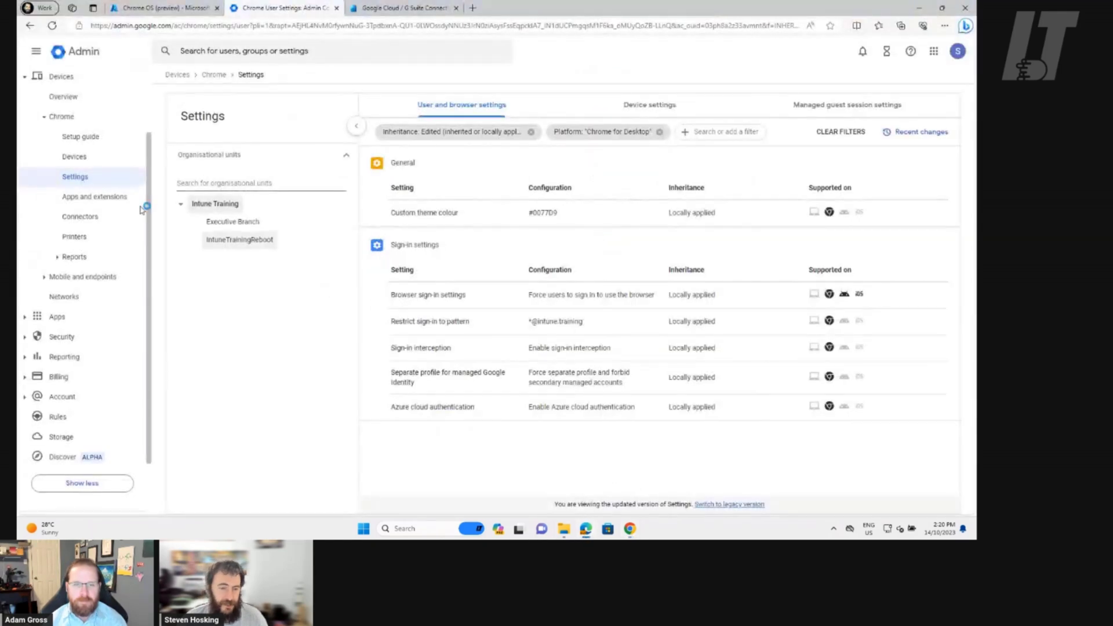
# Show Chrome Apps and extensions for Users and browsers in the Intune Training unit
pyautogui.click(90, 198)
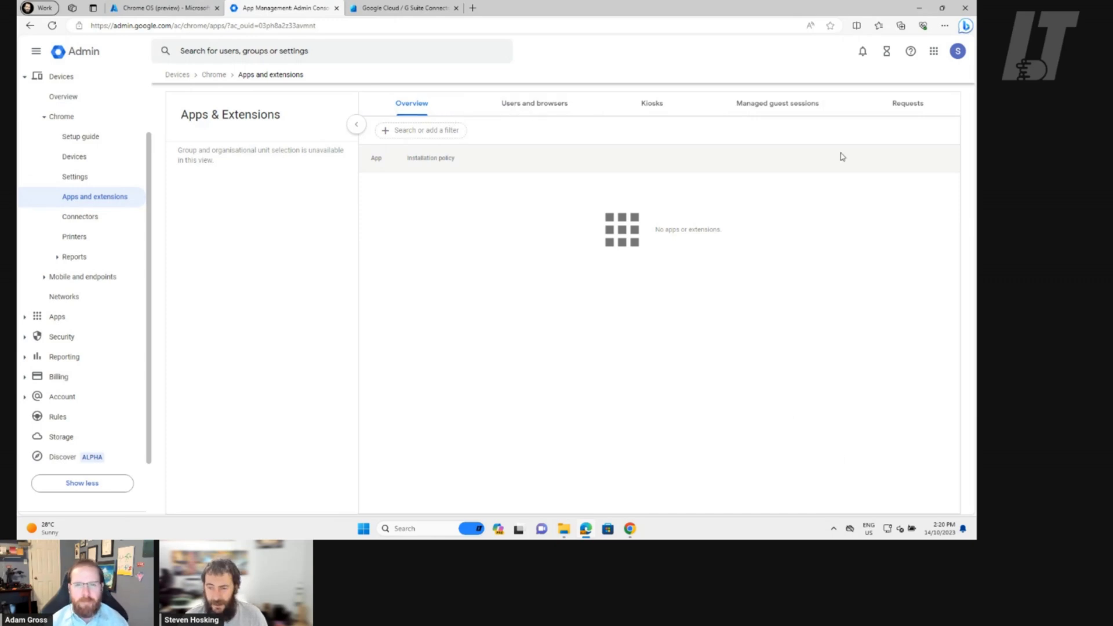
pyautogui.click(525, 106)
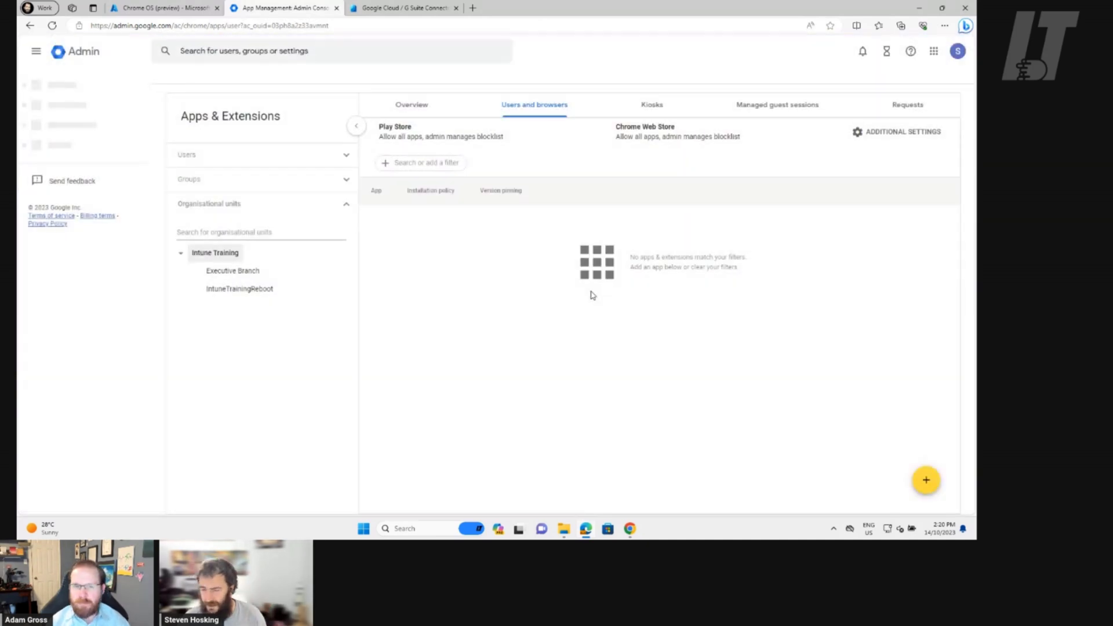
pyautogui.moveTo(934, 489)
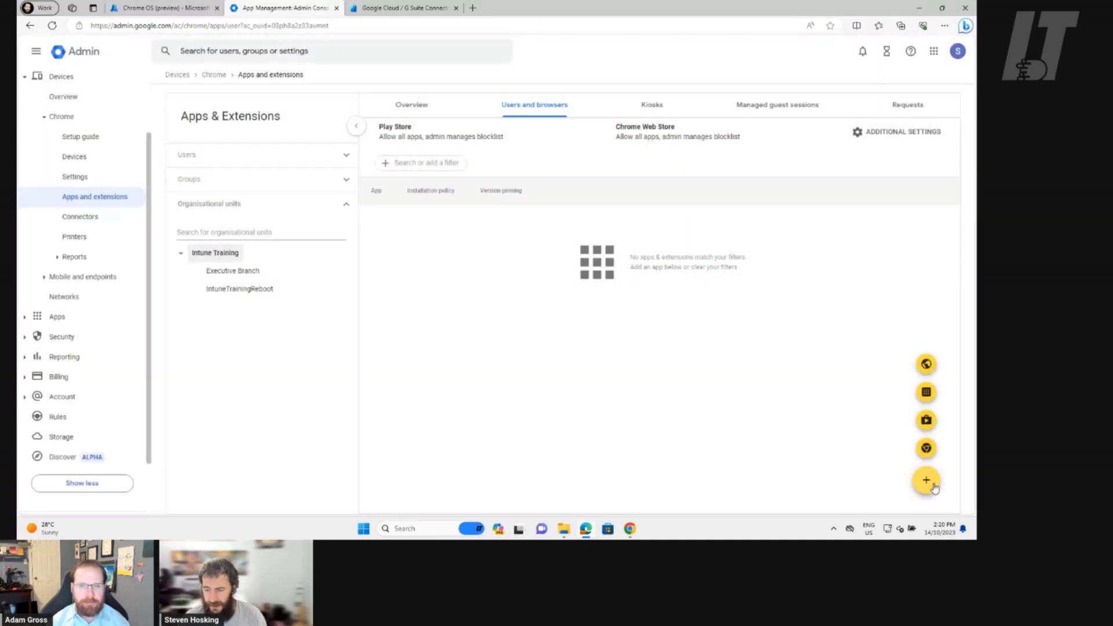
# Search the Chrome Web Store for '1pass' and select 1Password – Password Manager
pyautogui.click(927, 450)
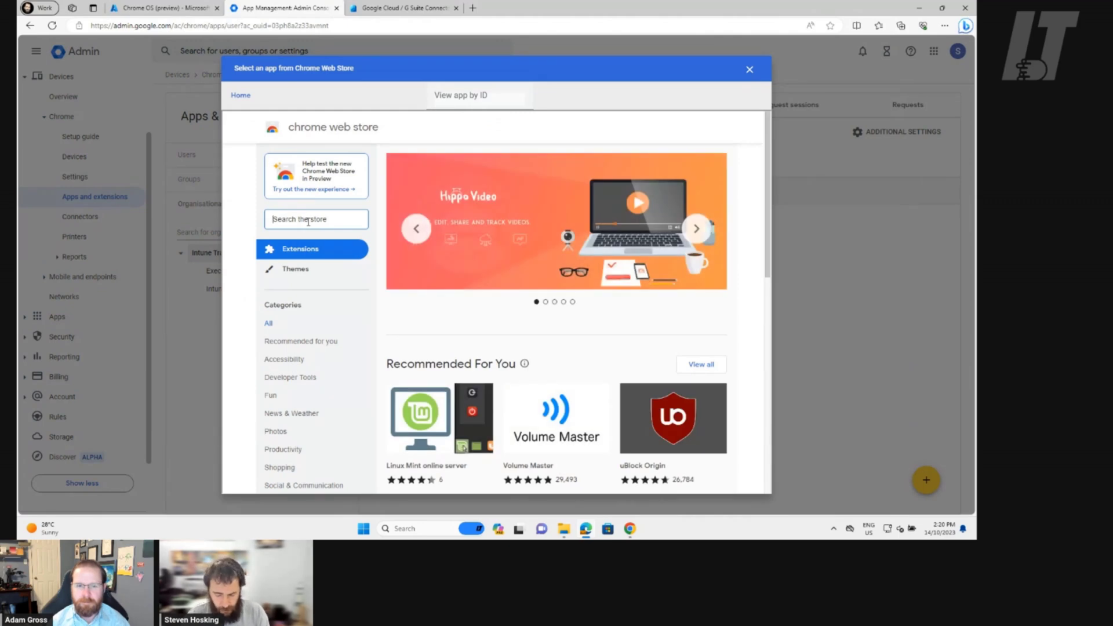
pyautogui.write('1pa')
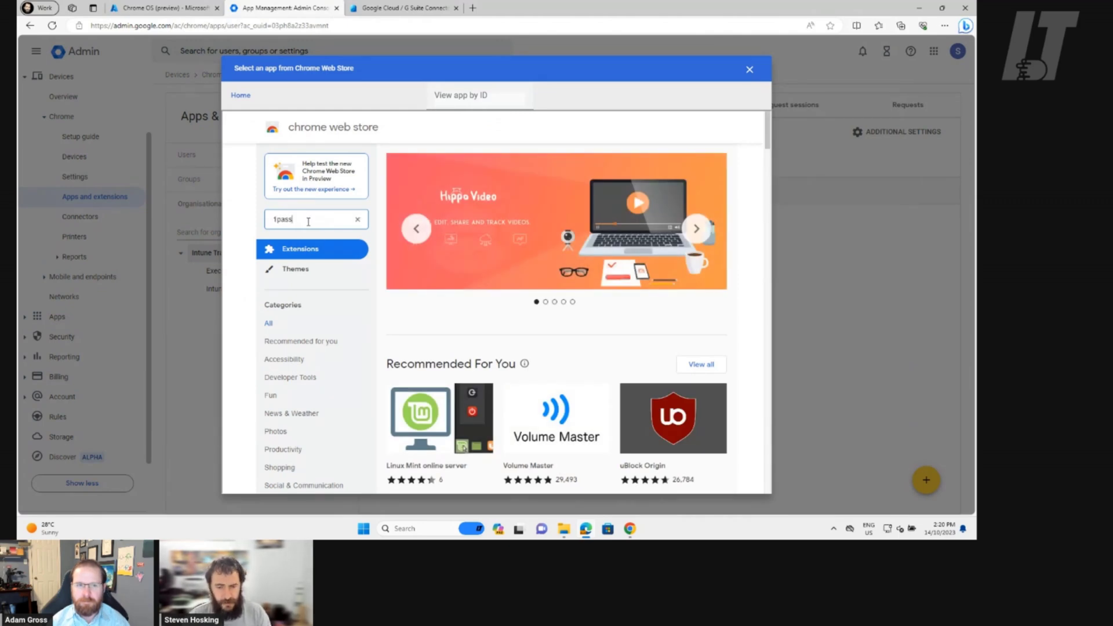
pyautogui.write('ss')
pyautogui.press('Return')
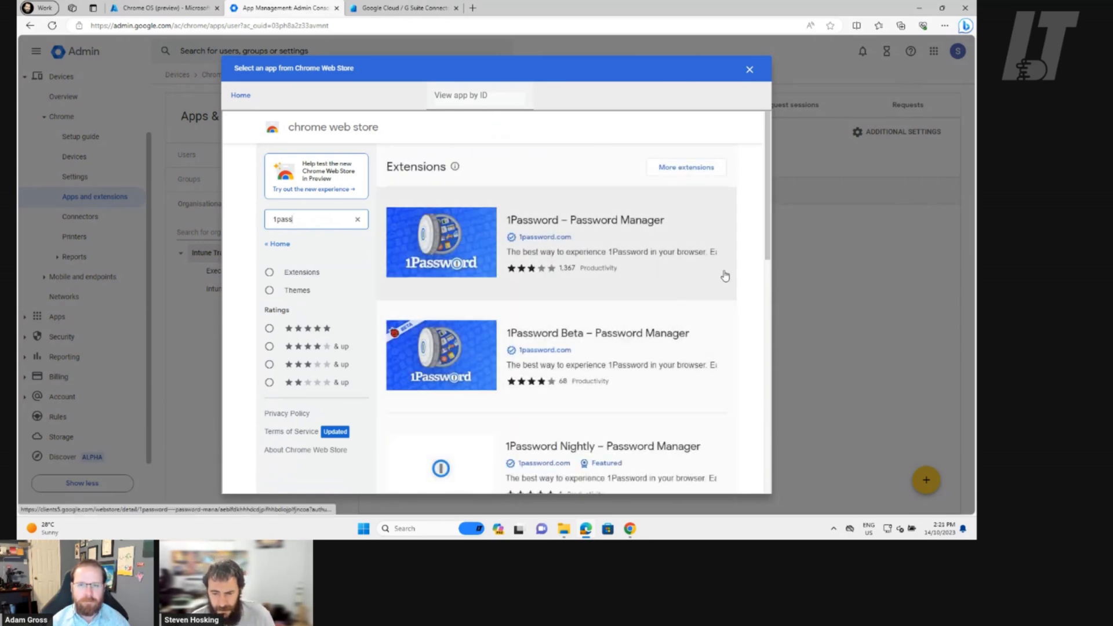
pyautogui.scroll(-2, 725, 276)
pyautogui.scroll(2, 717, 277)
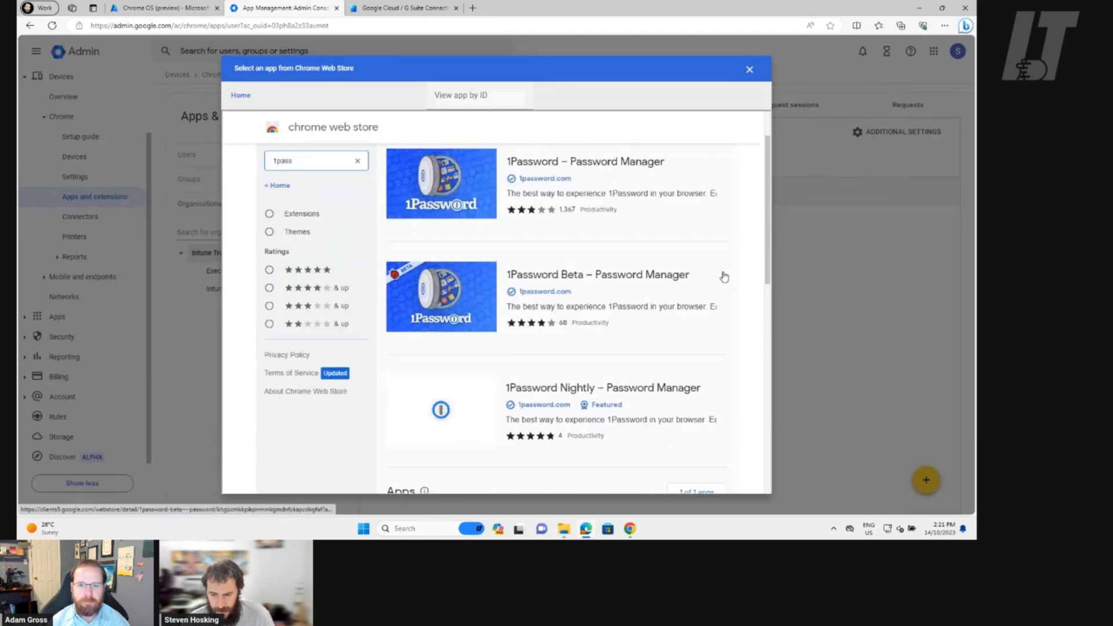
pyautogui.click(556, 226)
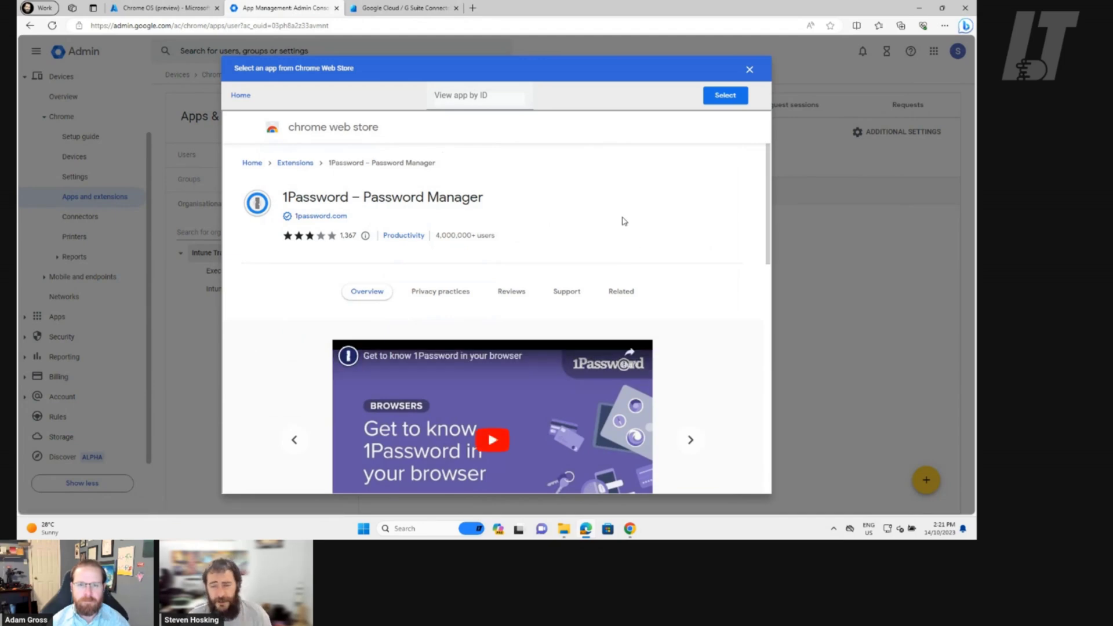
pyautogui.click(725, 96)
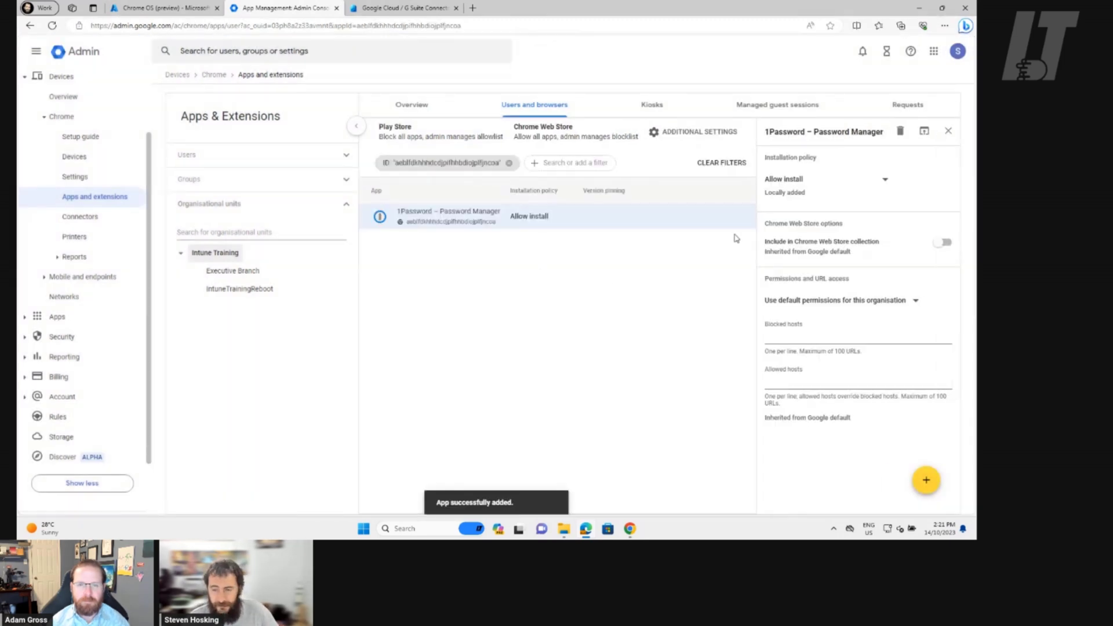
# Set 1Password's installation policy to Force install + pin to browser toolbar and save
pyautogui.click(881, 182)
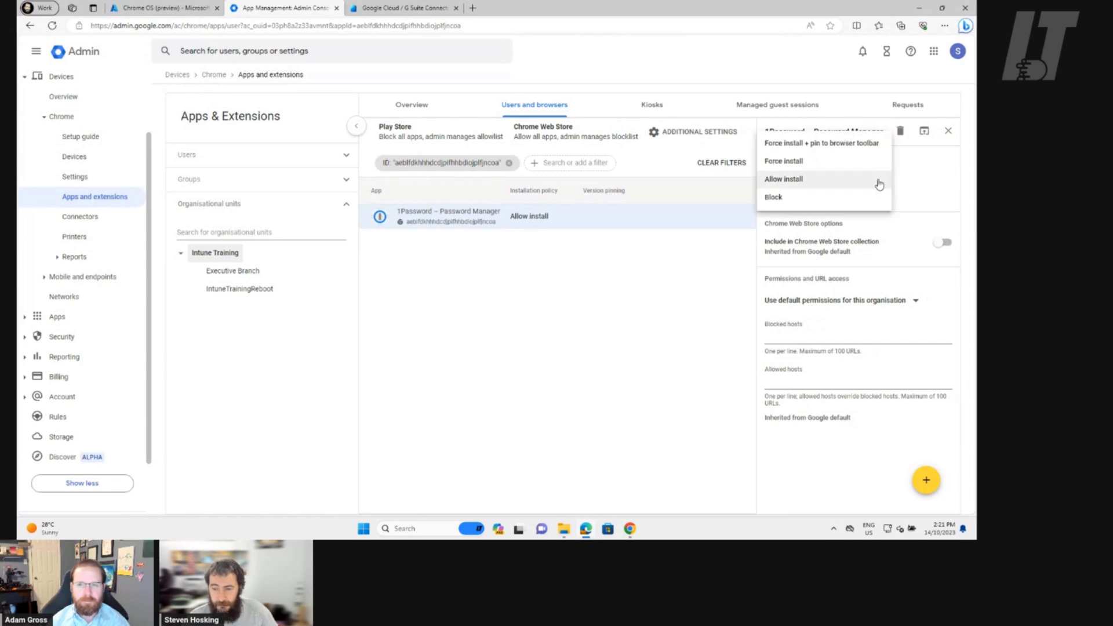
pyautogui.click(854, 144)
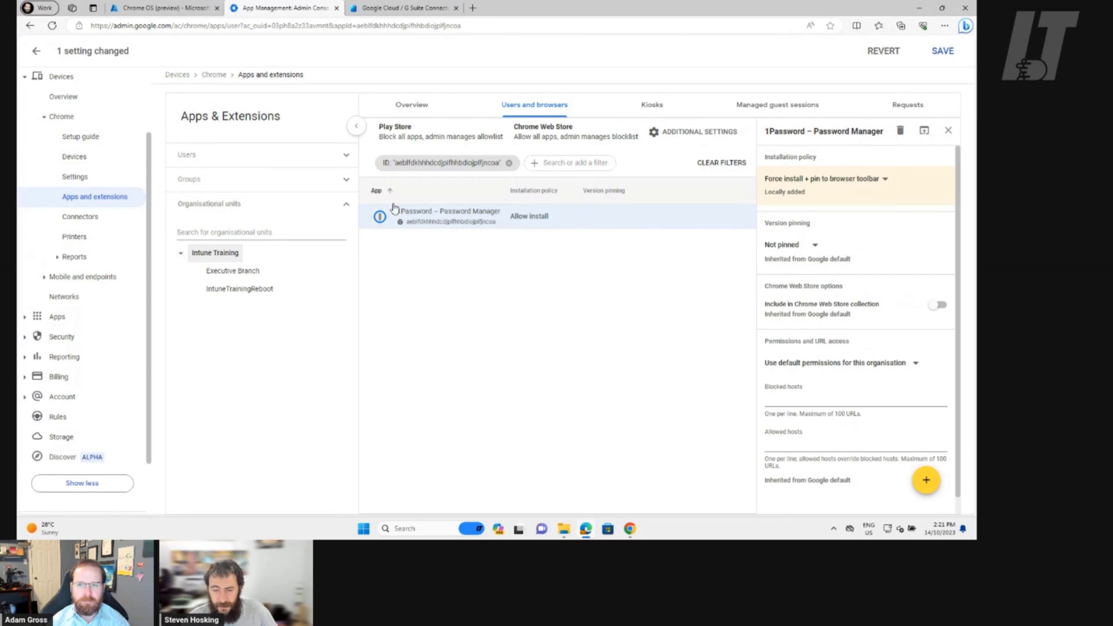
pyautogui.click(943, 52)
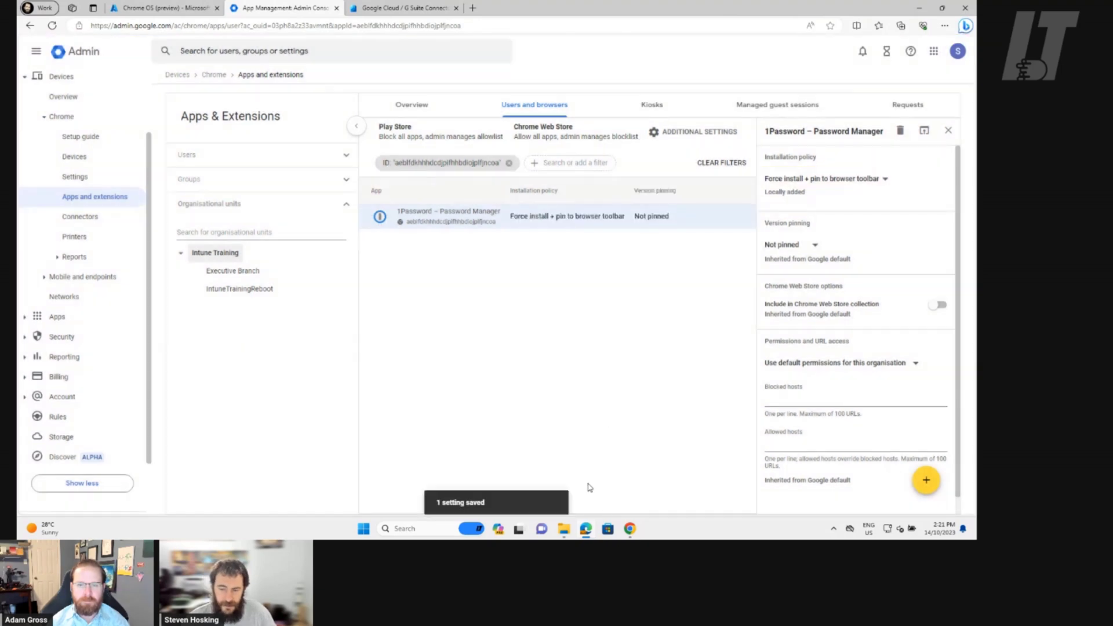
# Close the Chrome welcome window and relaunch Google Chrome from Start
pyautogui.click(630, 528)
pyautogui.click(966, 7)
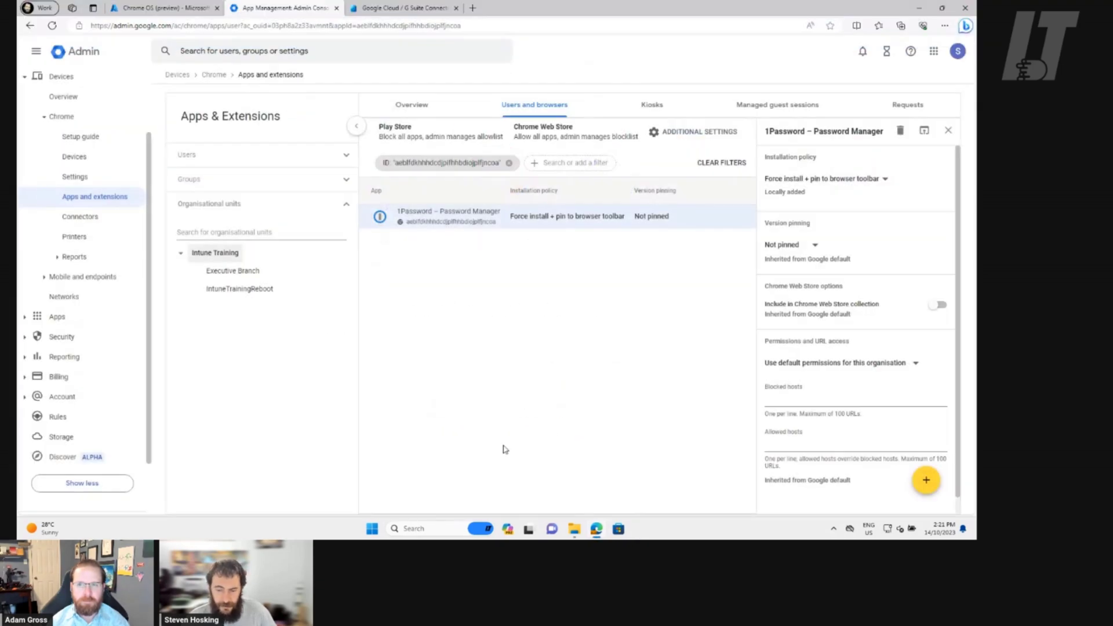
pyautogui.click(374, 528)
pyautogui.click(387, 395)
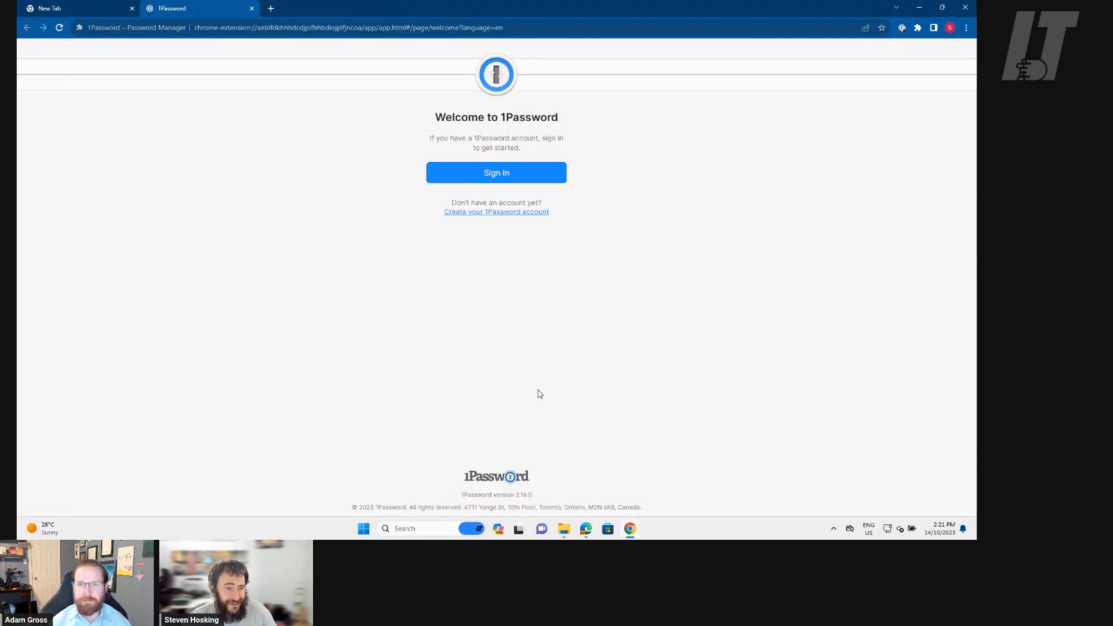
# Confirm the 1Password welcome tab in Chrome, then switch back to the Admin console
pyautogui.hotkey('alt', 'Tab')
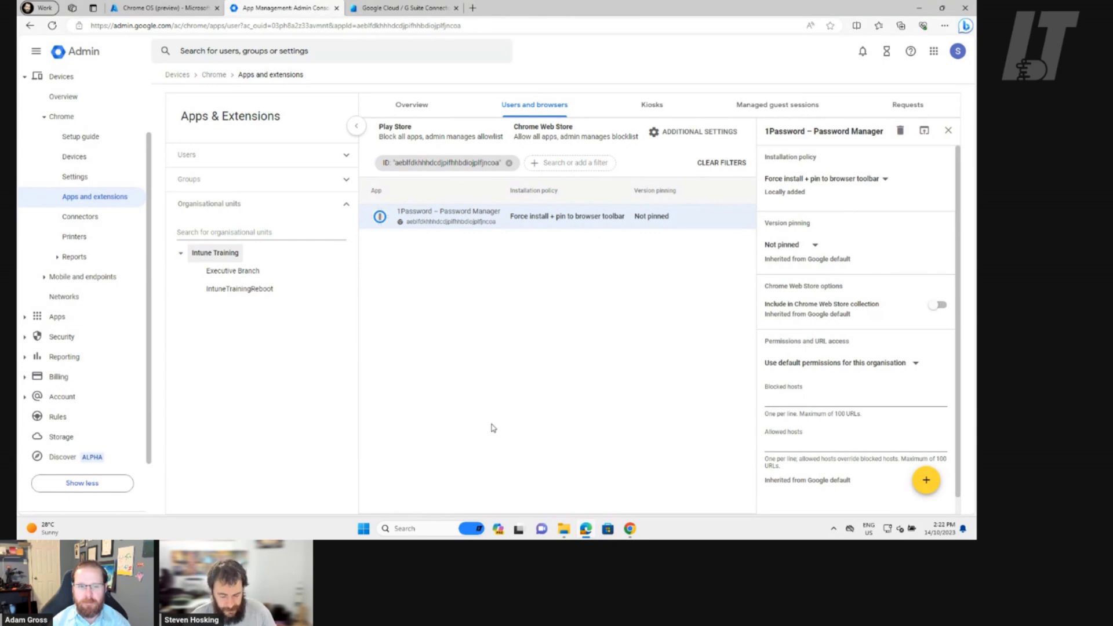
# Open chrome.reg from the Documents folder in Notepad, just once, via Open with
pyautogui.press('super+r')
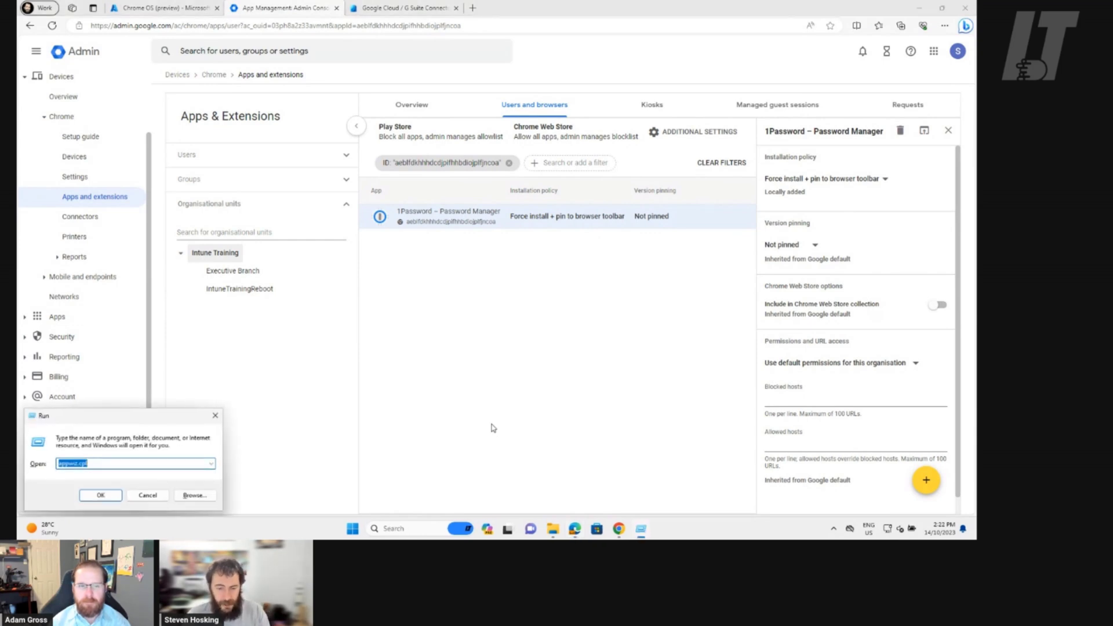
pyautogui.press('Escape')
pyautogui.click(563, 530)
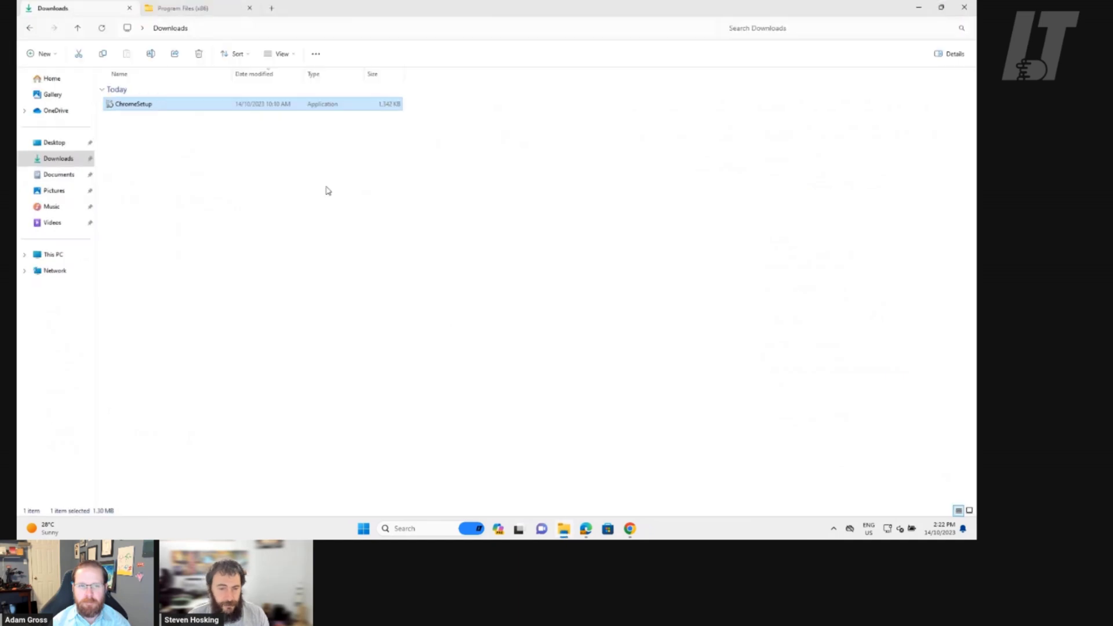
pyautogui.click(59, 175)
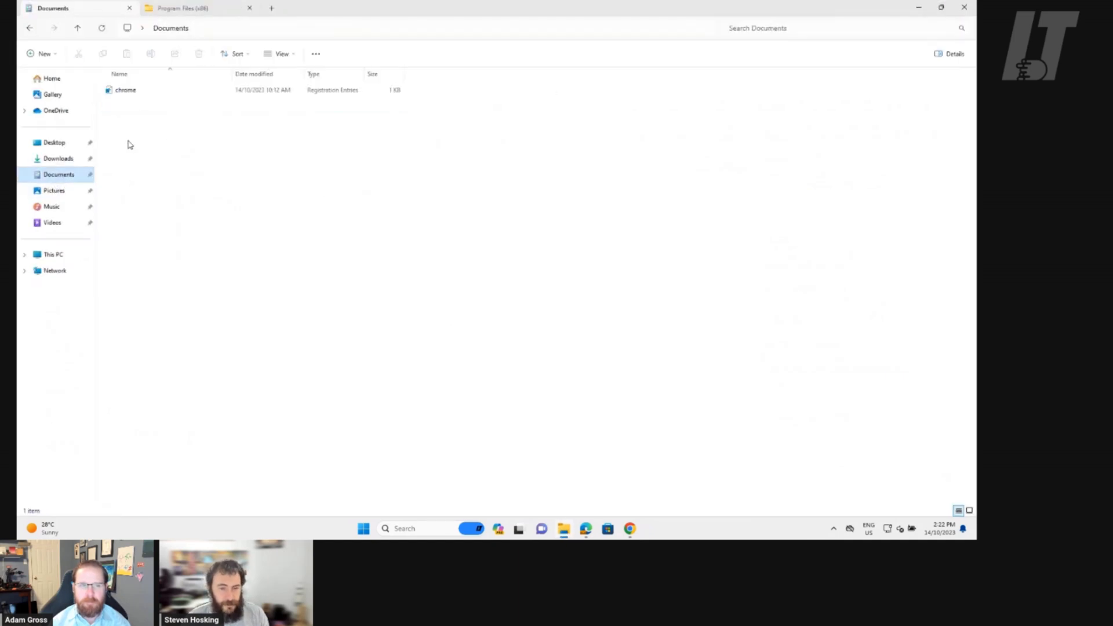
pyautogui.click(134, 96)
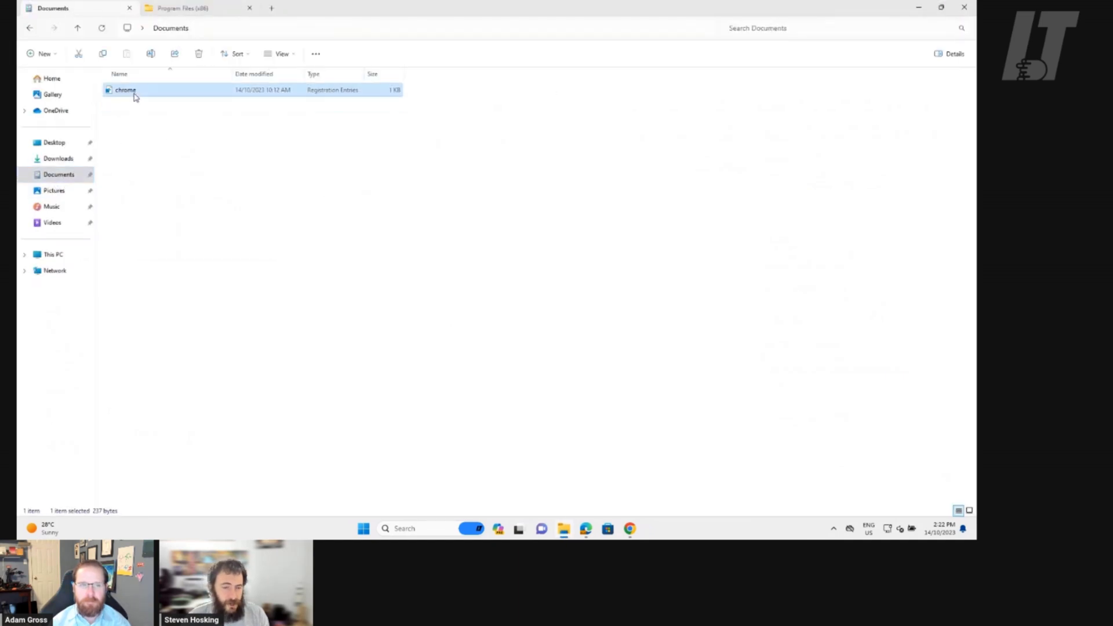
pyautogui.rightClick(134, 97)
pyautogui.moveTo(170, 149)
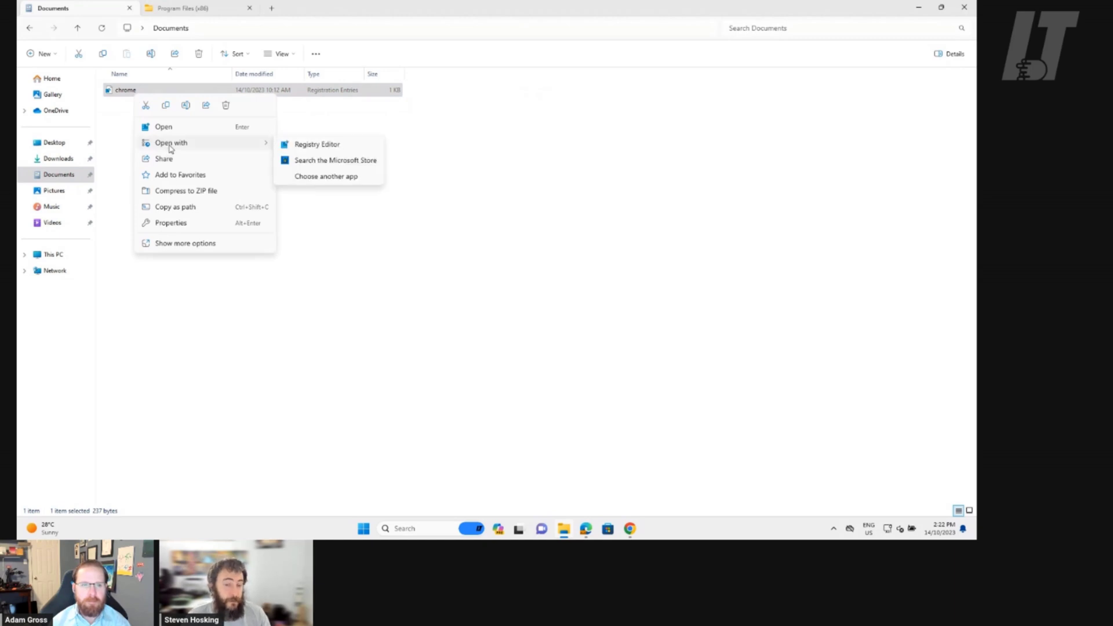
pyautogui.click(336, 177)
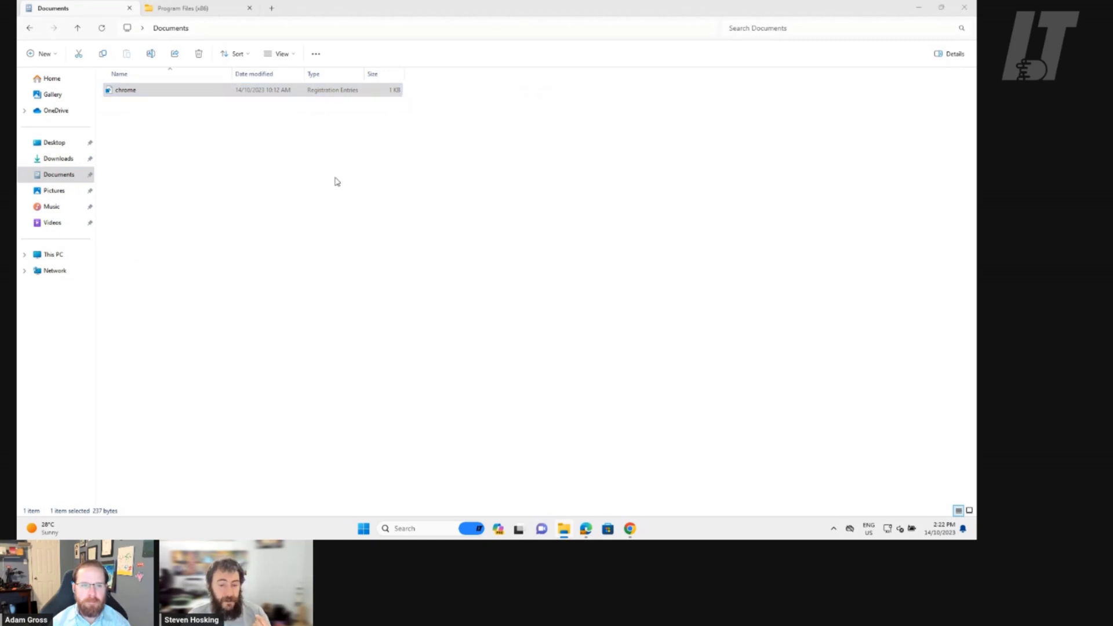
pyautogui.click(434, 264)
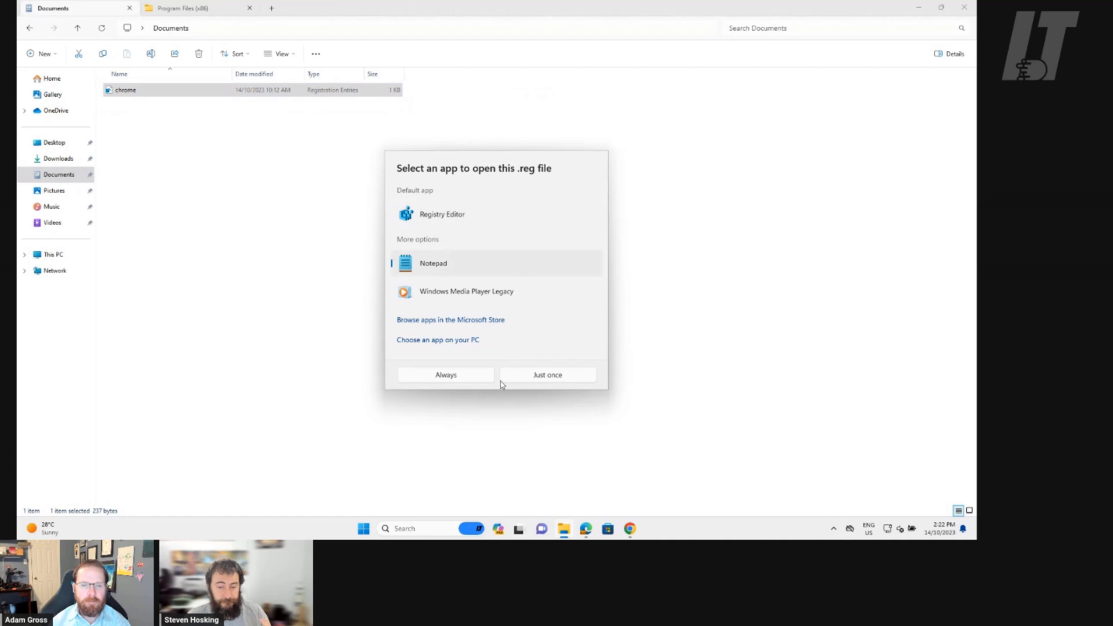
pyautogui.click(571, 381)
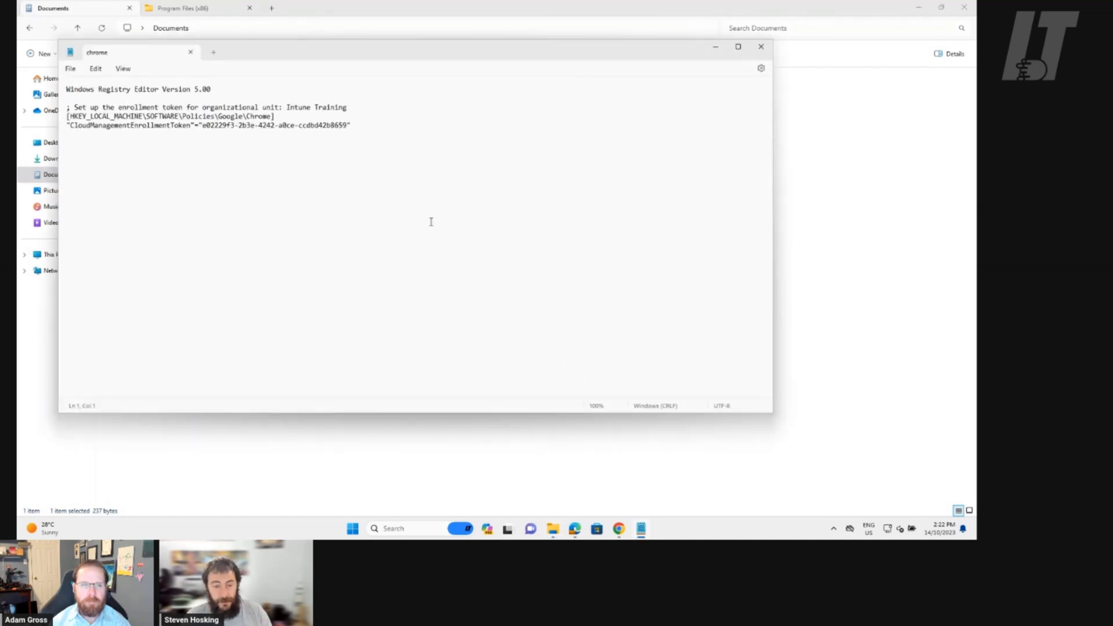
# Highlight the HKEY registry key and CloudManagementEnrollmentToken lines in the Notepad registry file
pyautogui.moveTo(390, 155); pyautogui.dragTo(35, 81)
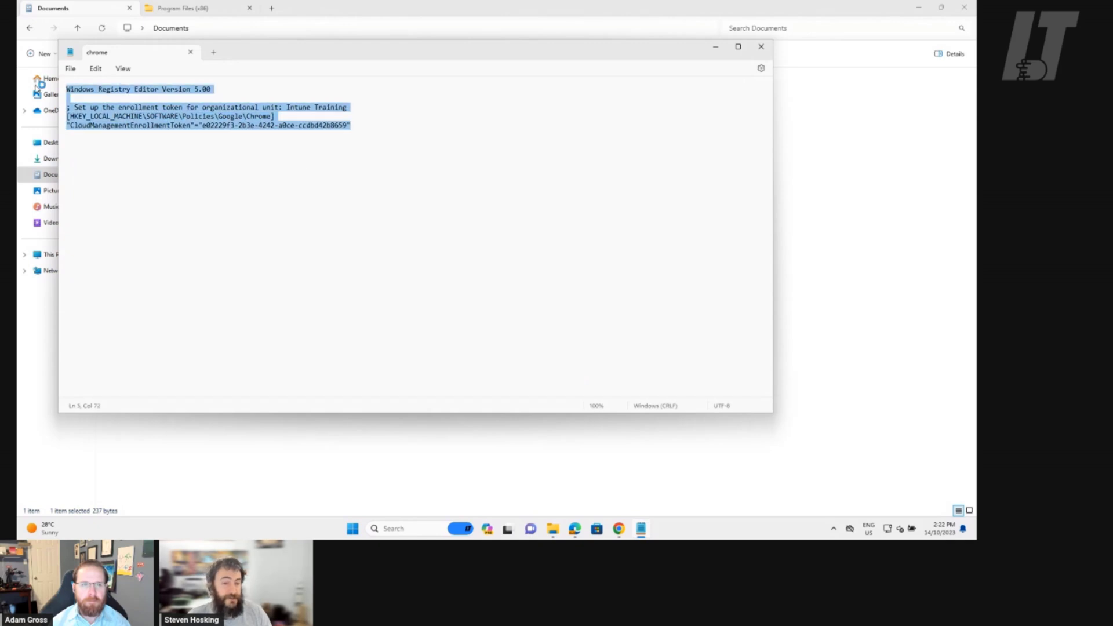
pyautogui.click(378, 190)
pyautogui.moveTo(67, 116); pyautogui.dragTo(341, 130)
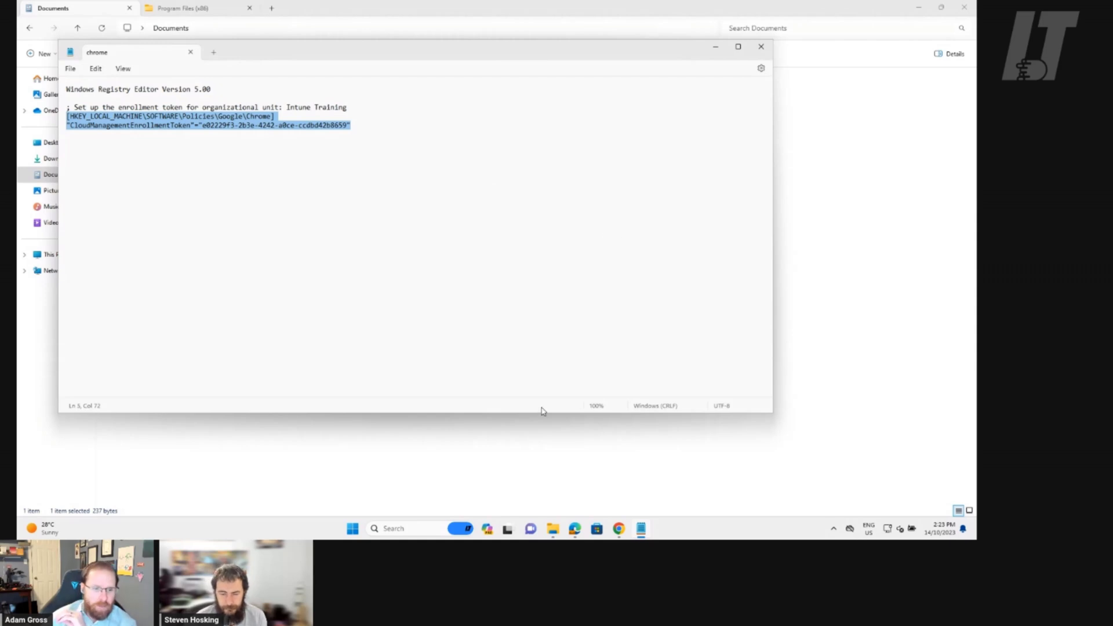
# Back in Edge, refresh Intune's Chrome OS devices (preview) list
pyautogui.moveTo(574, 529)
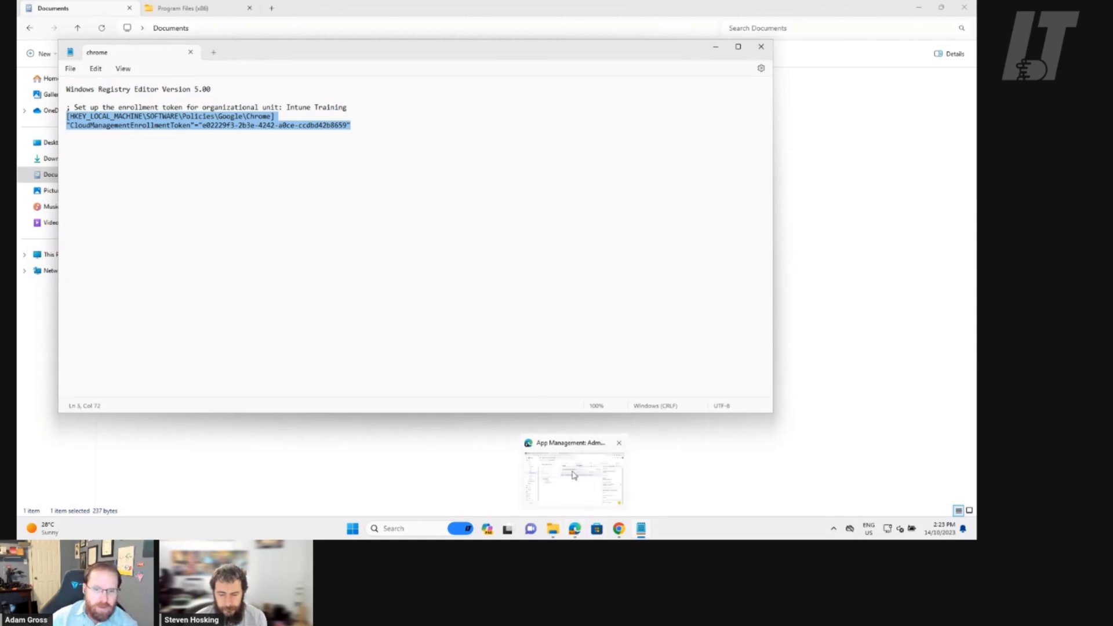
pyautogui.click(574, 475)
pyautogui.click(201, 13)
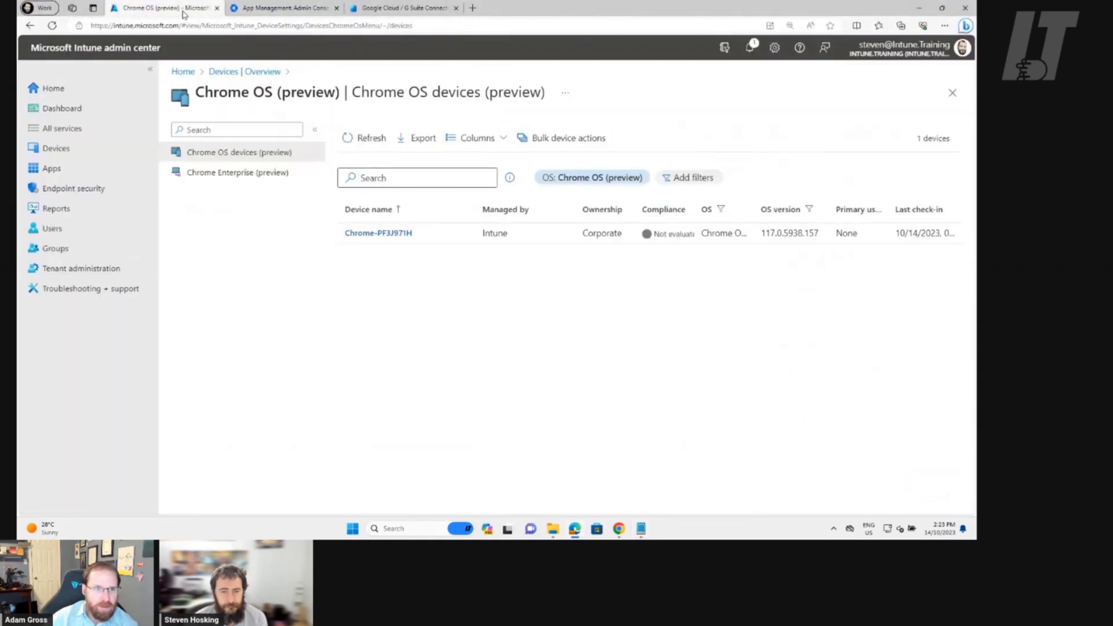
pyautogui.click(368, 139)
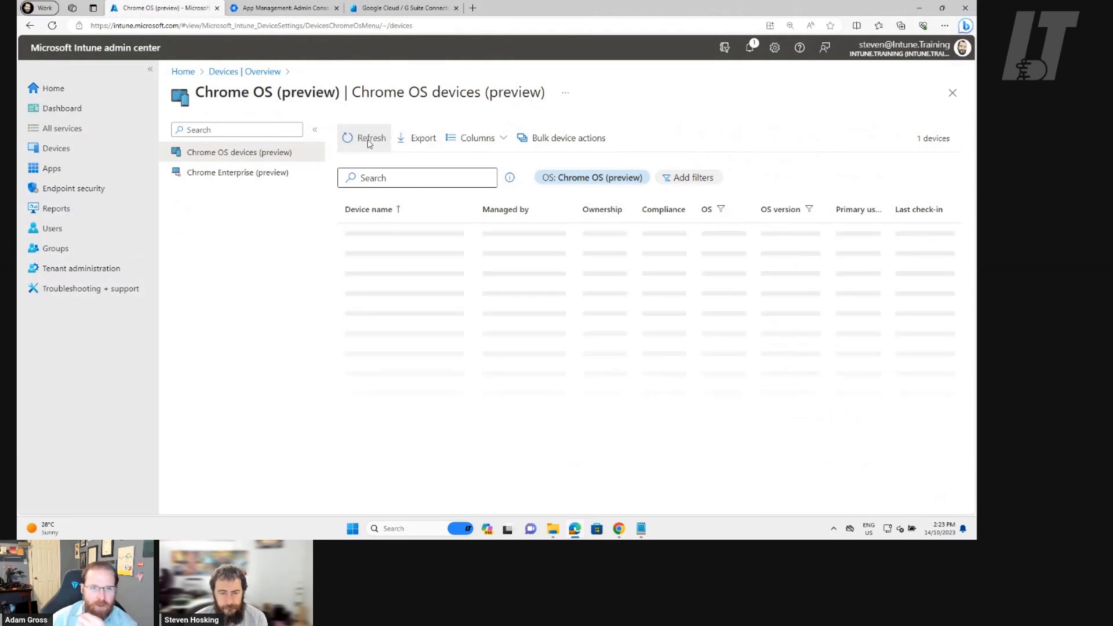